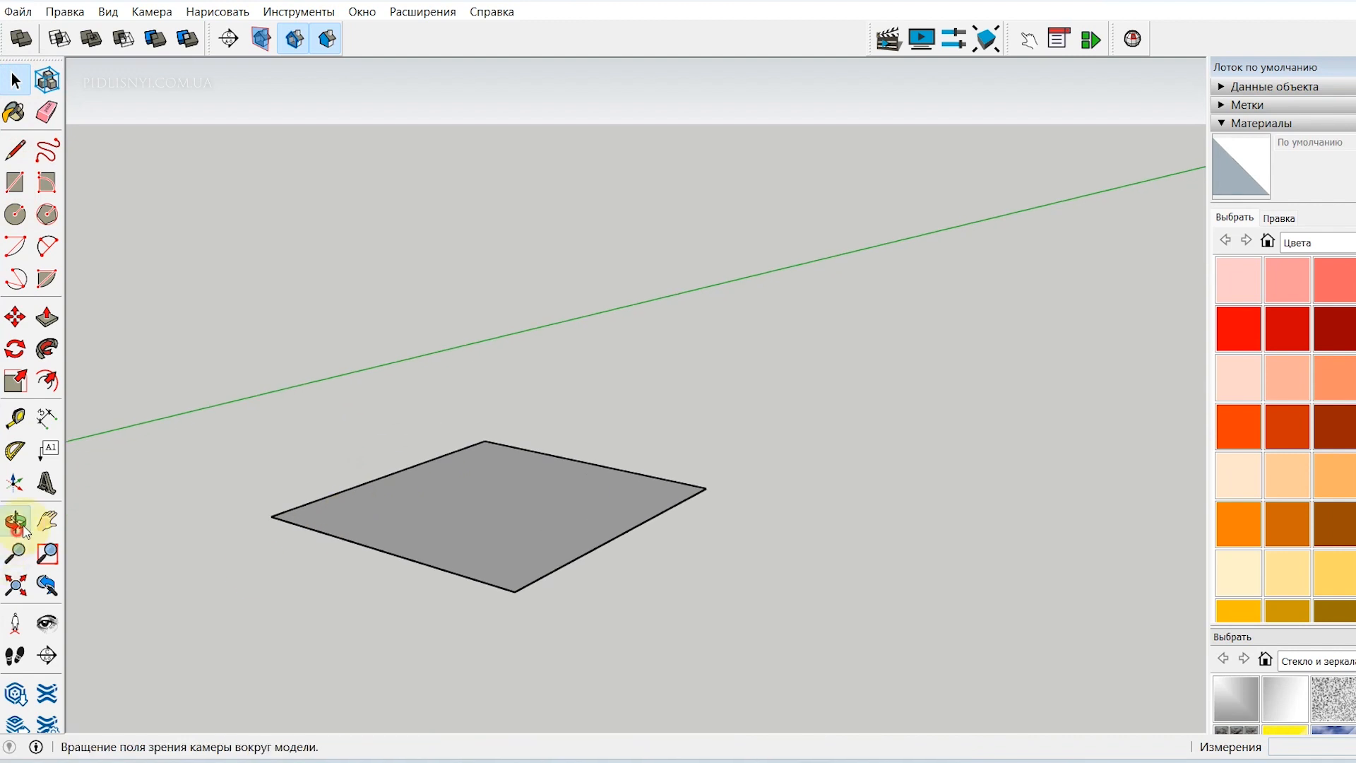
Group the rectangle's face with its edges and open the group for editing
click(8, 75)
double_click(694, 466)
right_click(694, 466)
click(781, 266)
double_click(605, 494)
scroll(953, 347, up, 5)
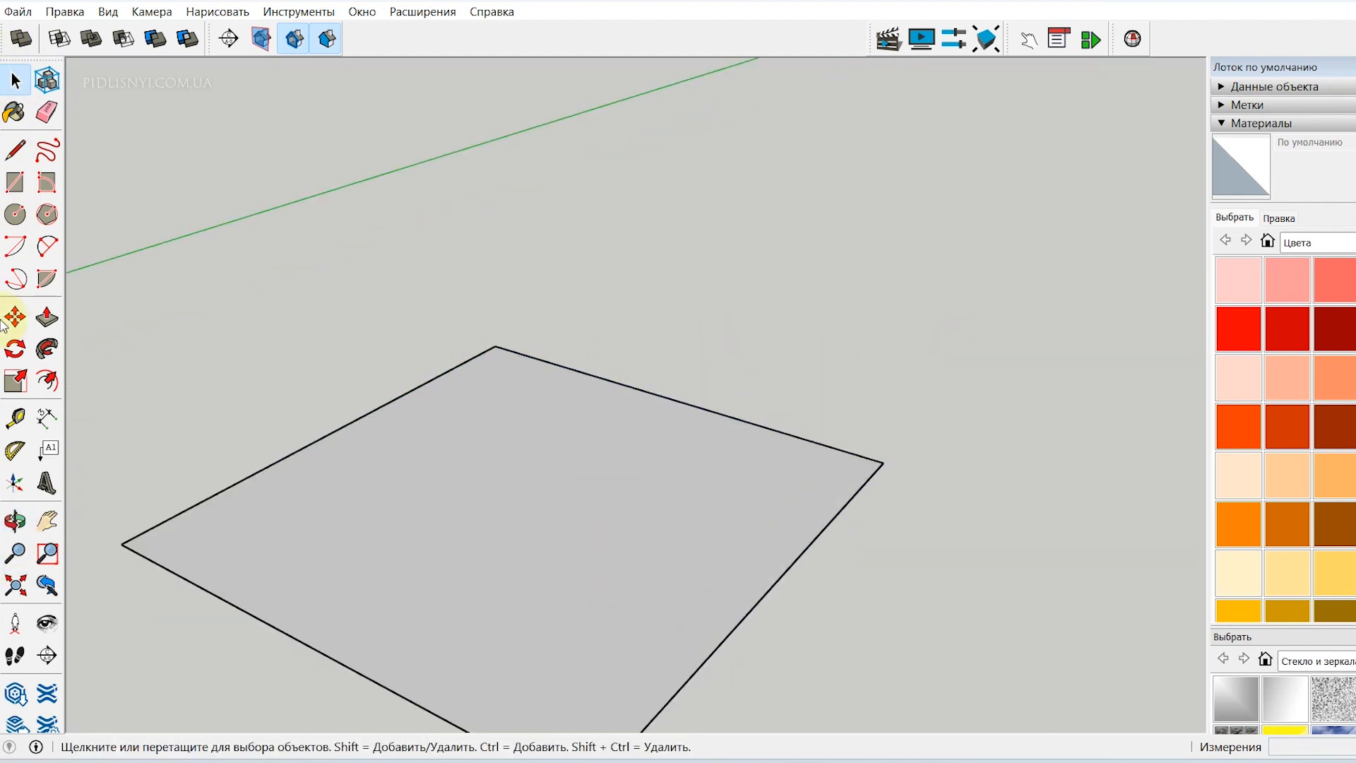
Mark guide points 120 mm in from both corners along the rectangle's back edge
key(t)
click(496, 346)
text(120)
key(Return)
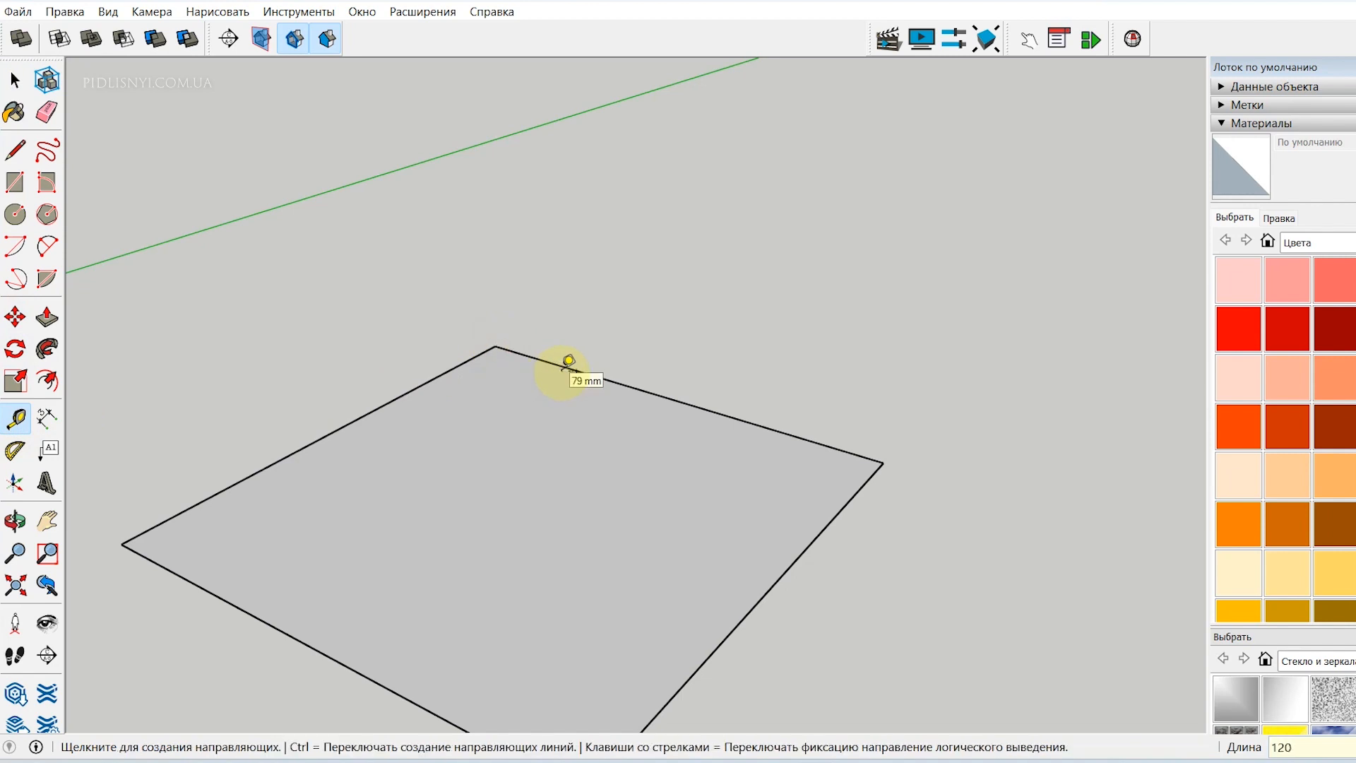
click(884, 462)
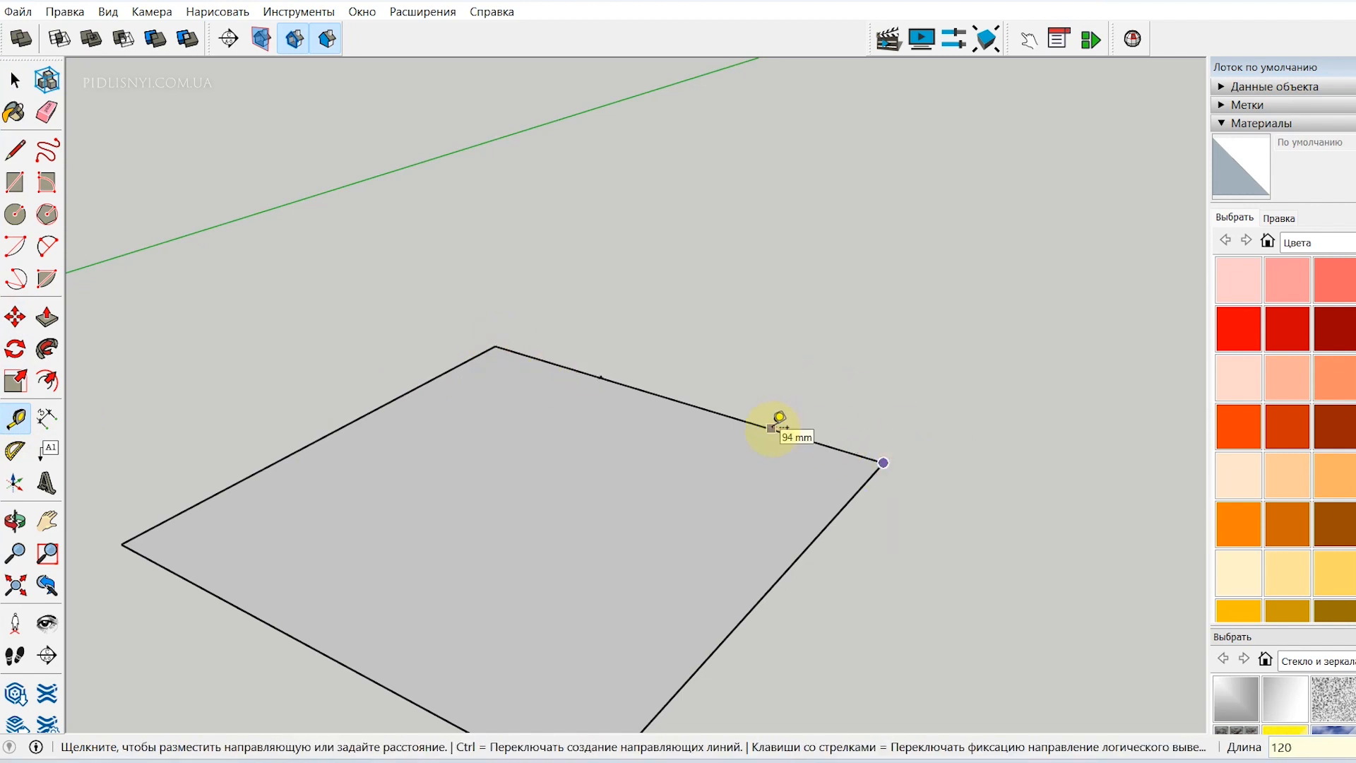
Draw two lines from the marked points across to the opposite edge, dividing the rectangle into three boards
key(space)
click(602, 536)
click(600, 379)
click(238, 606)
click(742, 420)
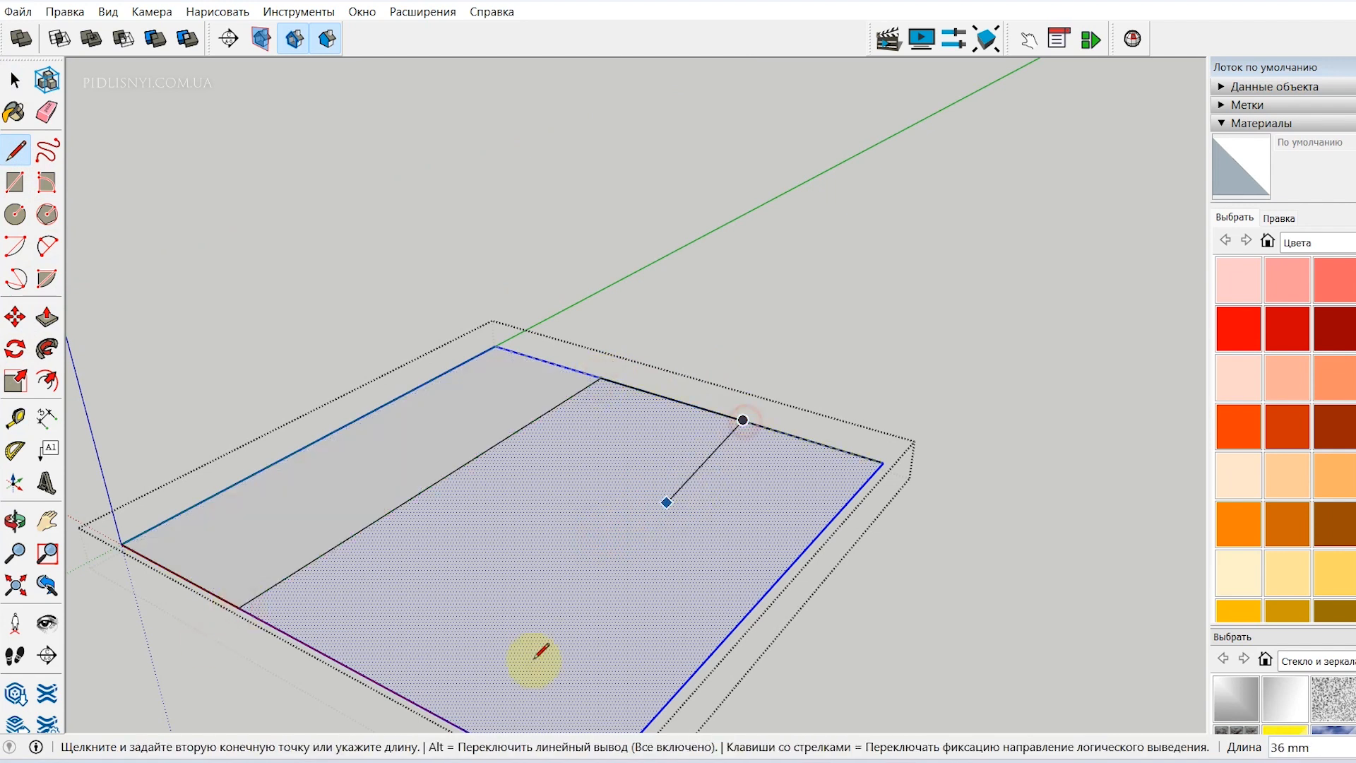
click(406, 697)
key(space)
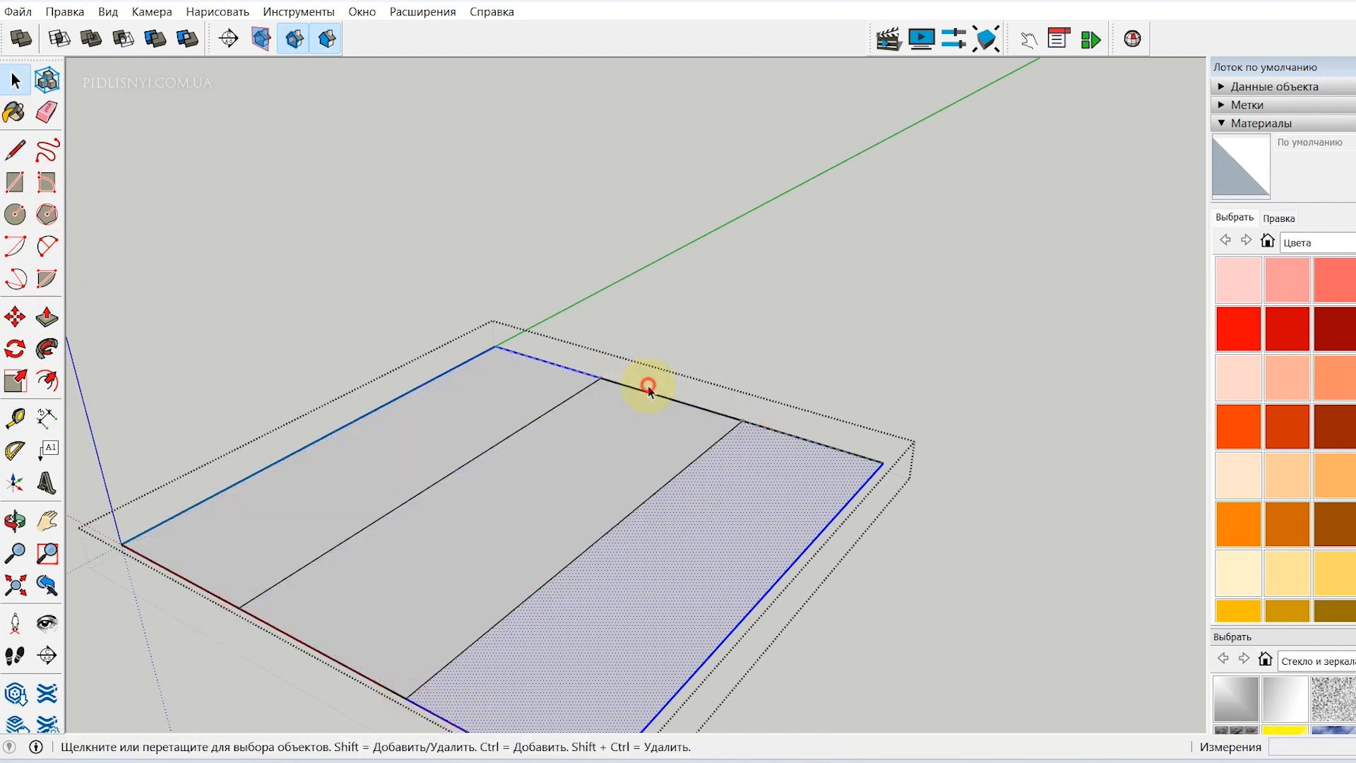
Measure out gap marks beside both dividing lines on the back edge, on the middle board's side
click(648, 388)
scroll(741, 368, up, 2)
click(811, 387)
click(10, 424)
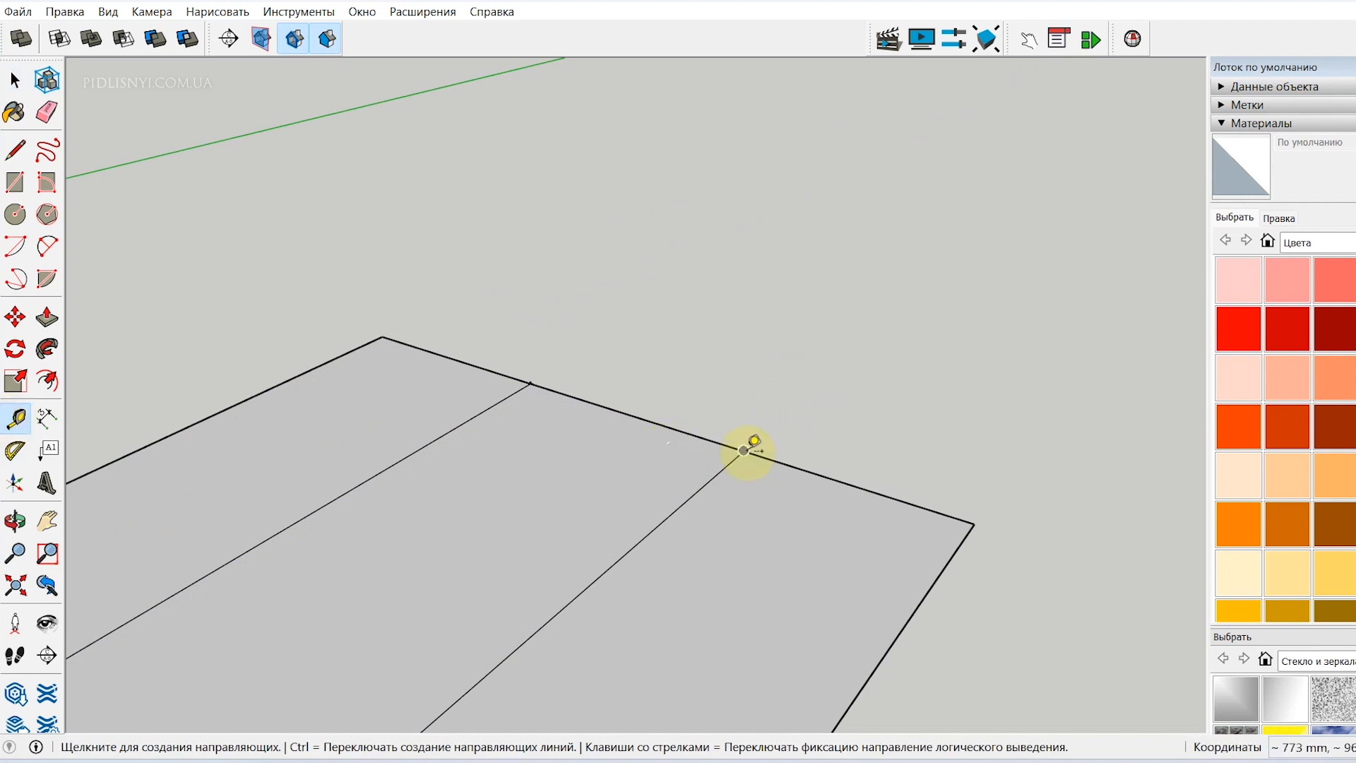
click(535, 384)
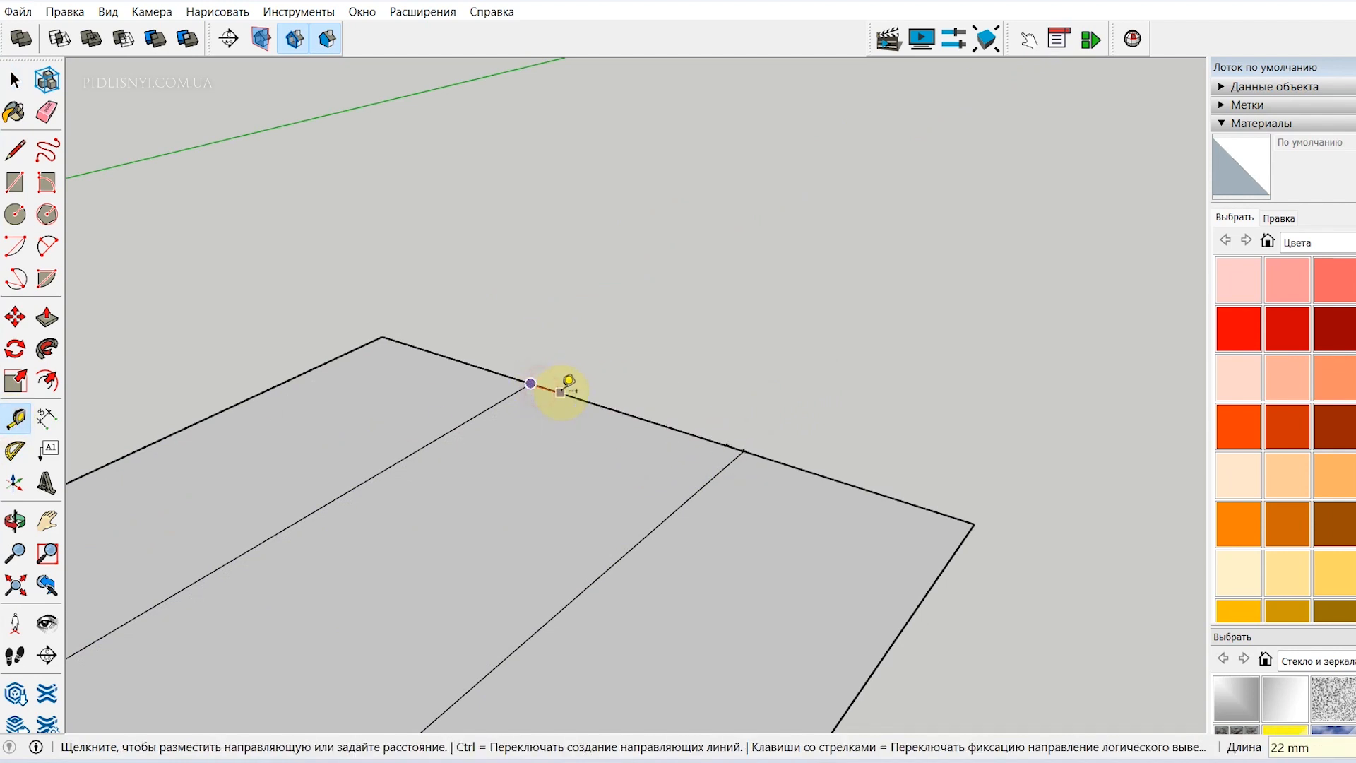
key(Escape)
Draw a second line beside each dividing line across the rectangle to outline two narrow gap strips
key(space)
click(401, 520)
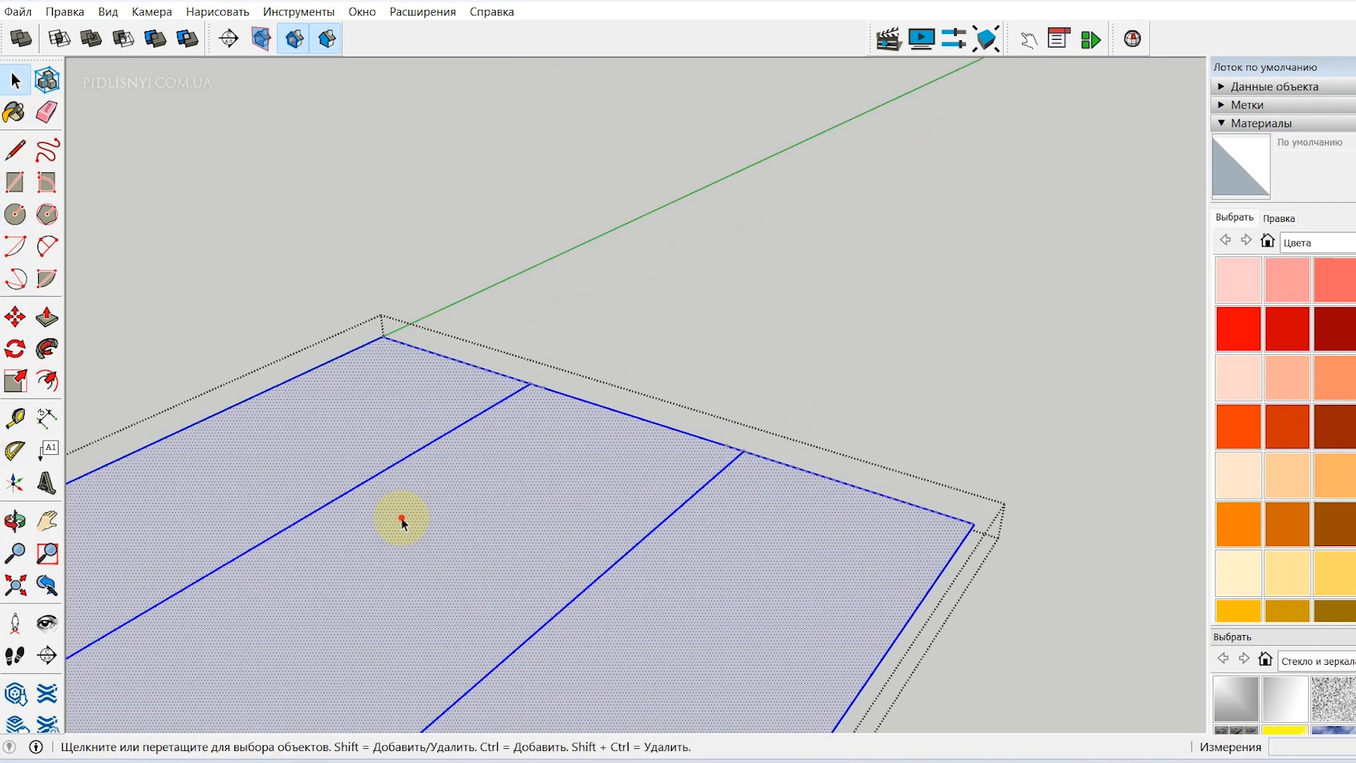
click(15, 149)
scroll(499, 383, down, 3)
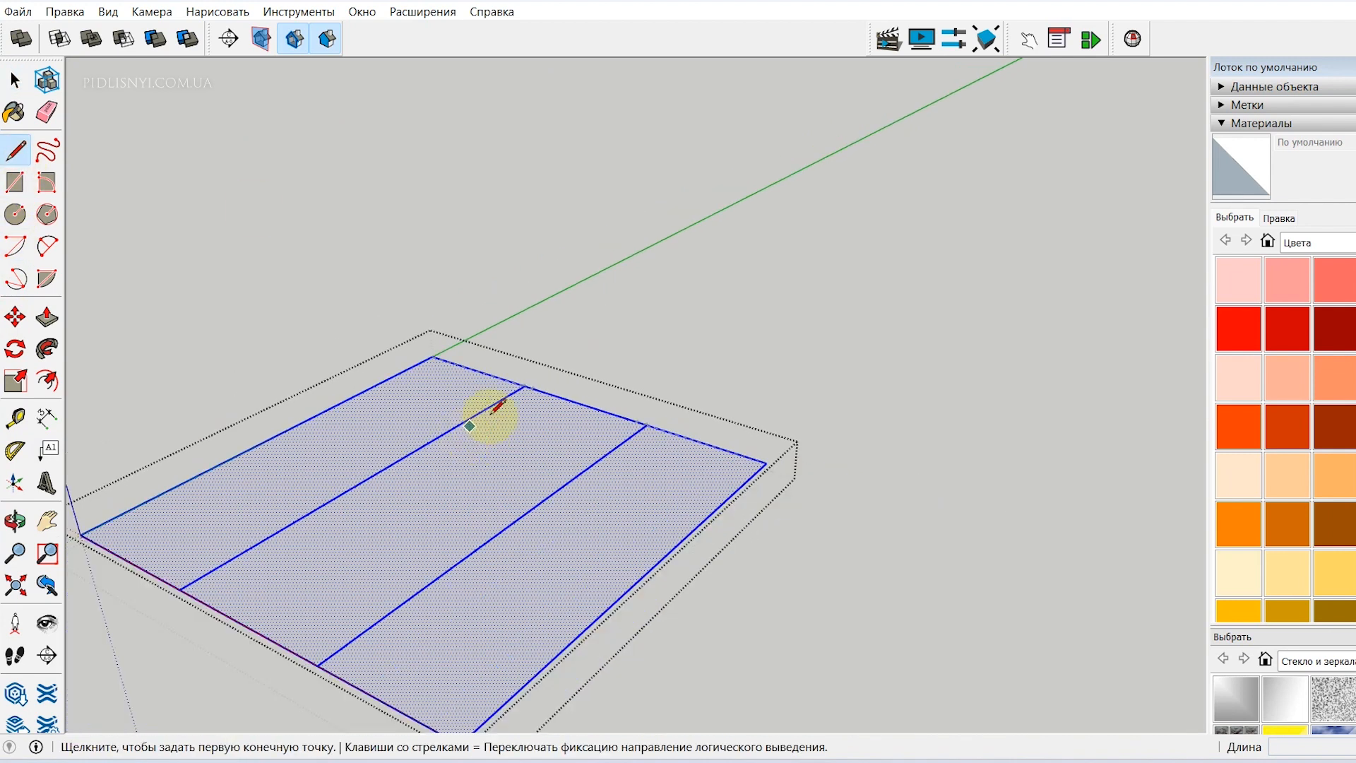
click(533, 388)
click(188, 590)
click(638, 422)
click(310, 660)
key(space)
Delete the two narrow strips between the boards so that gaps separate them
click(523, 510)
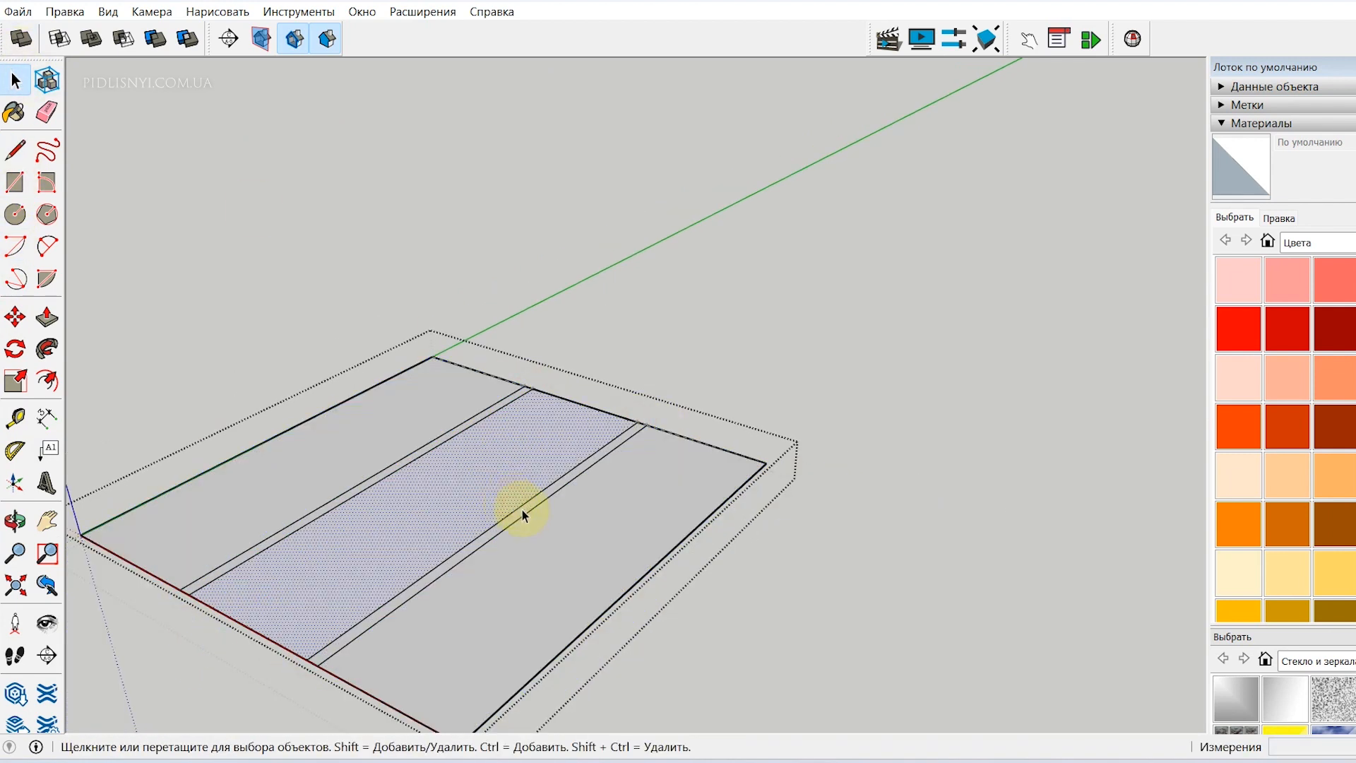
click(523, 510)
scroll(524, 511, up, 4)
click(523, 512)
scroll(323, 565, down, 1)
drag(439, 529, 633, 389)
scroll(290, 585, down, 3)
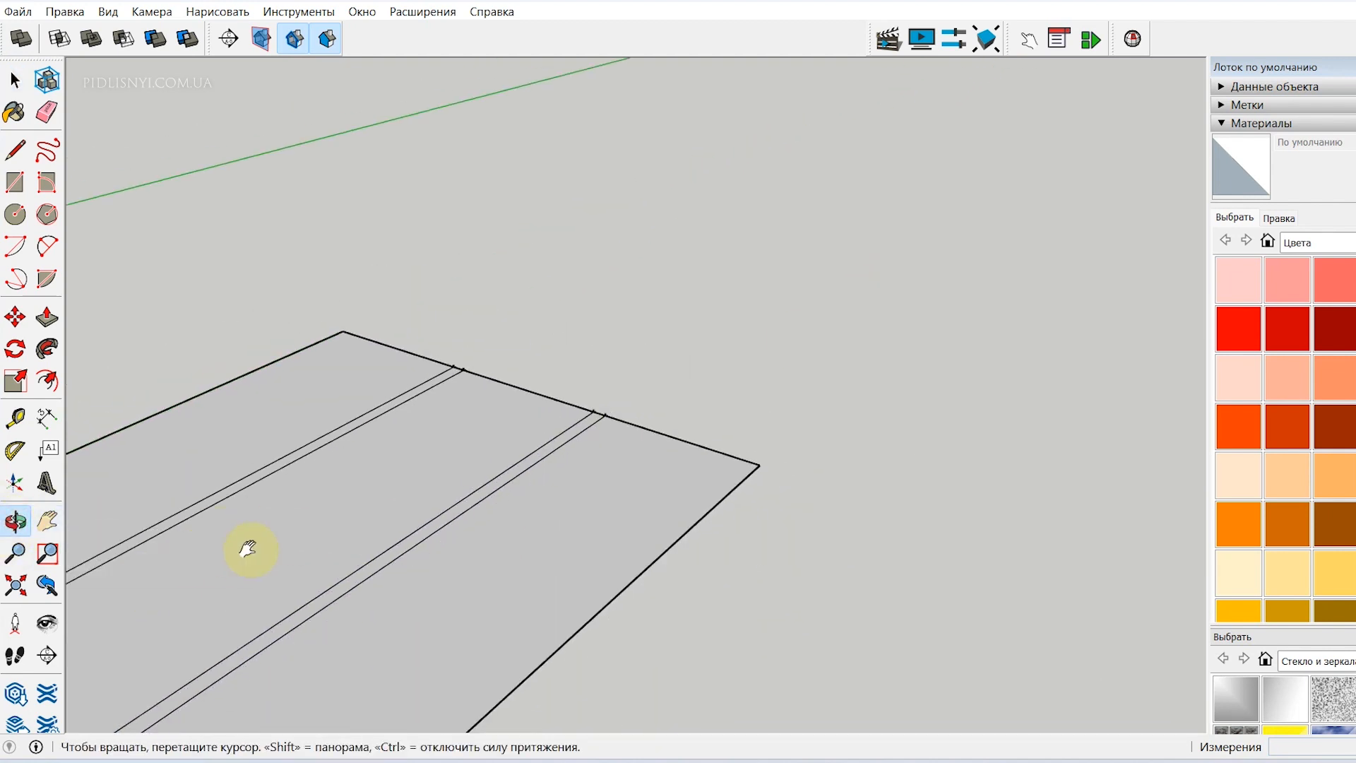
shift+drag(247, 549, 485, 463)
key(space)
double_click(754, 372)
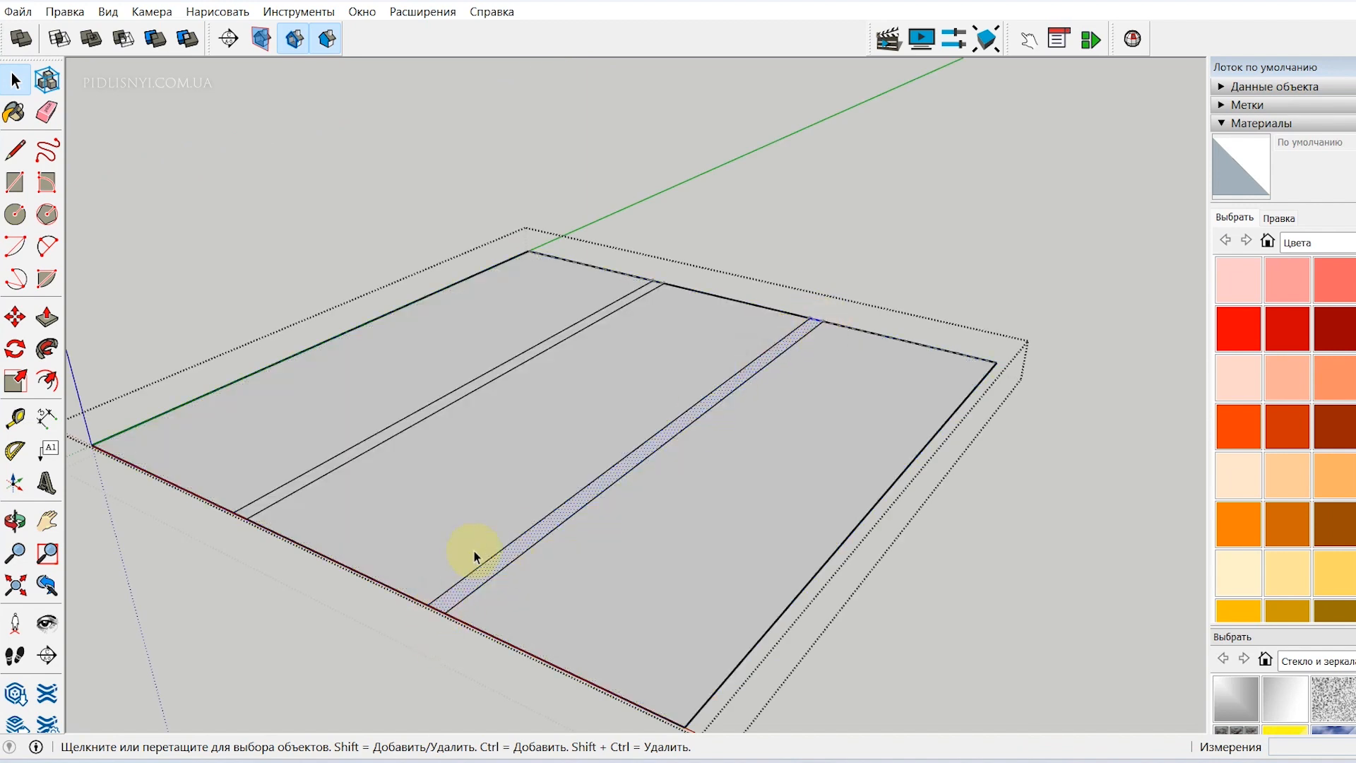
click(435, 610)
scroll(430, 616, up, 3)
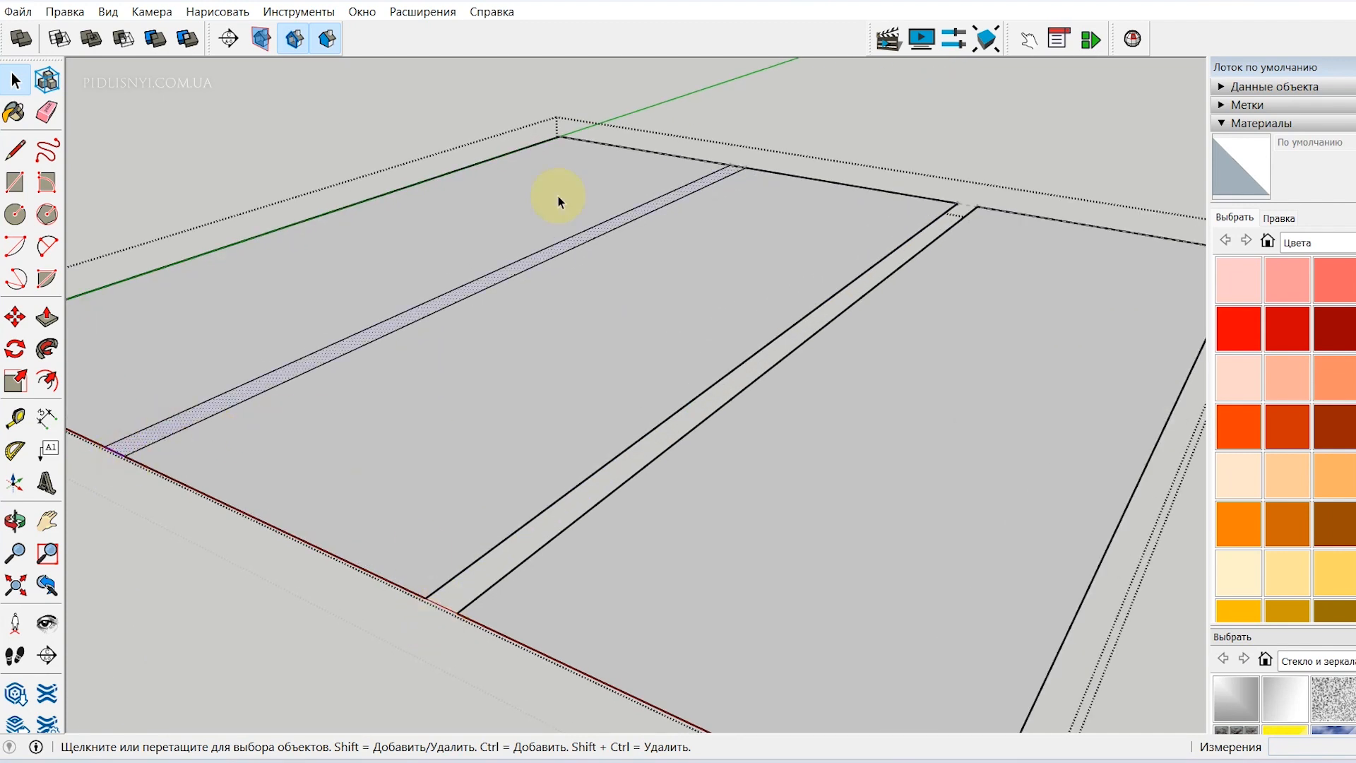
Extrude all three boards upward to a thickness of 25 mm with Push/Pull
click(454, 218)
click(50, 324)
click(448, 262)
text(25)
key(Return)
click(410, 424)
click(409, 413)
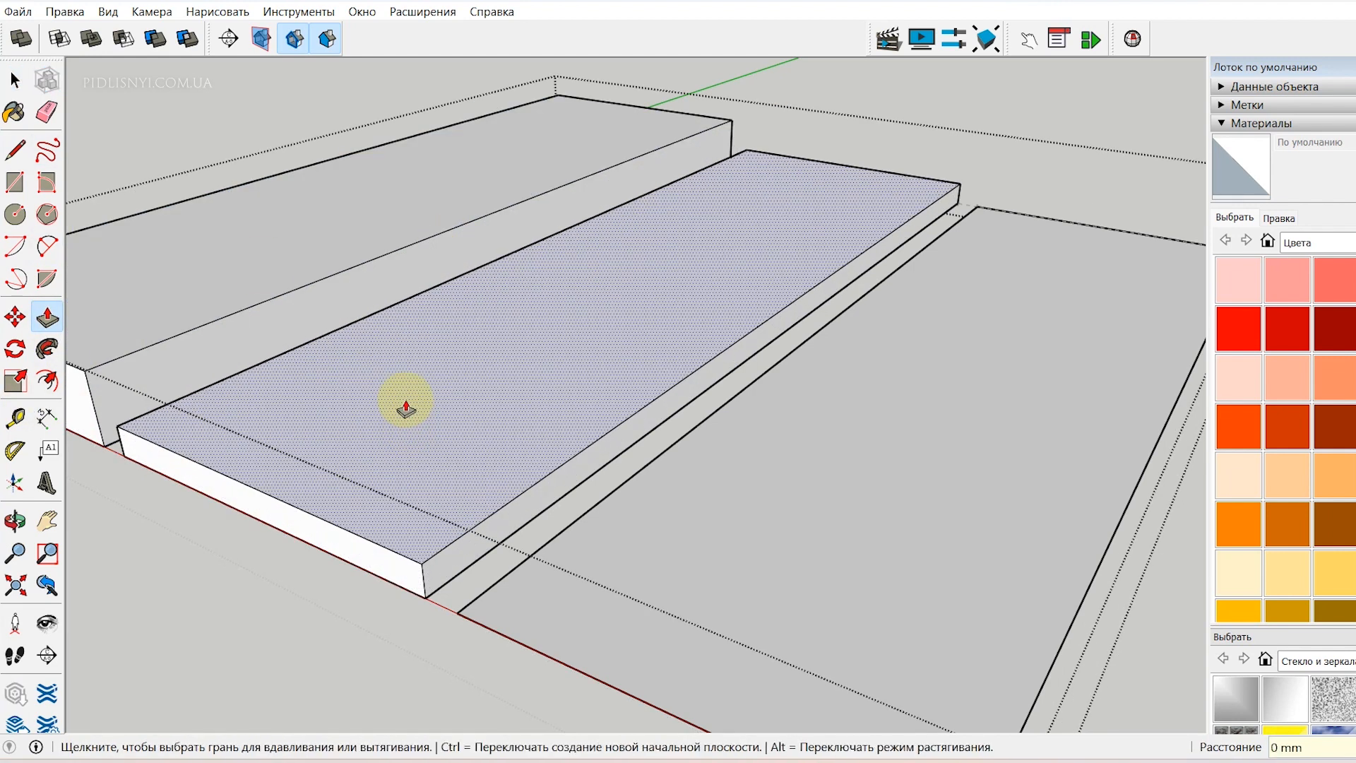
click(818, 509)
text(25)
key(Return)
click(14, 80)
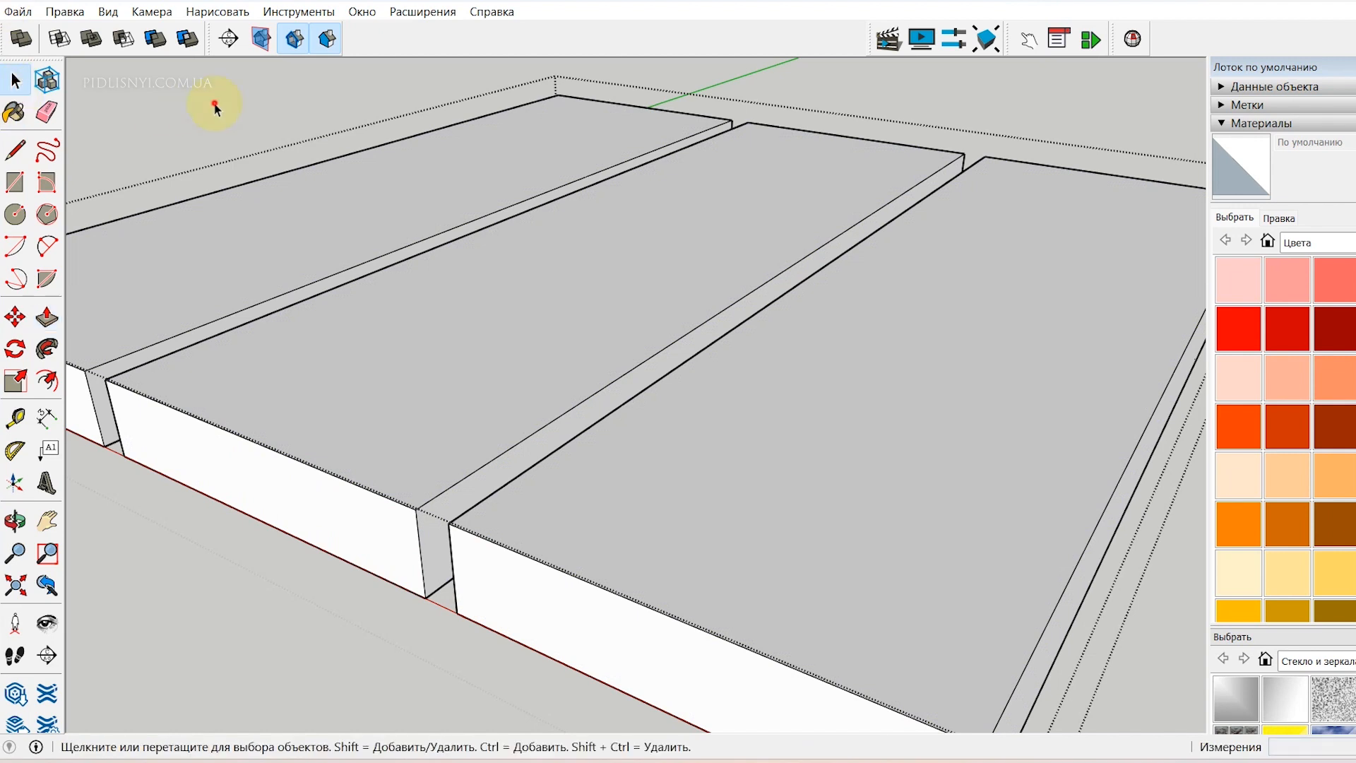
Close the tabletop group and place a 250 mm guide straight down from the tabletop's upper corner
click(192, 109)
scroll(196, 155, down, 3)
click(15, 521)
shift+drag(469, 221, 435, 201)
click(15, 418)
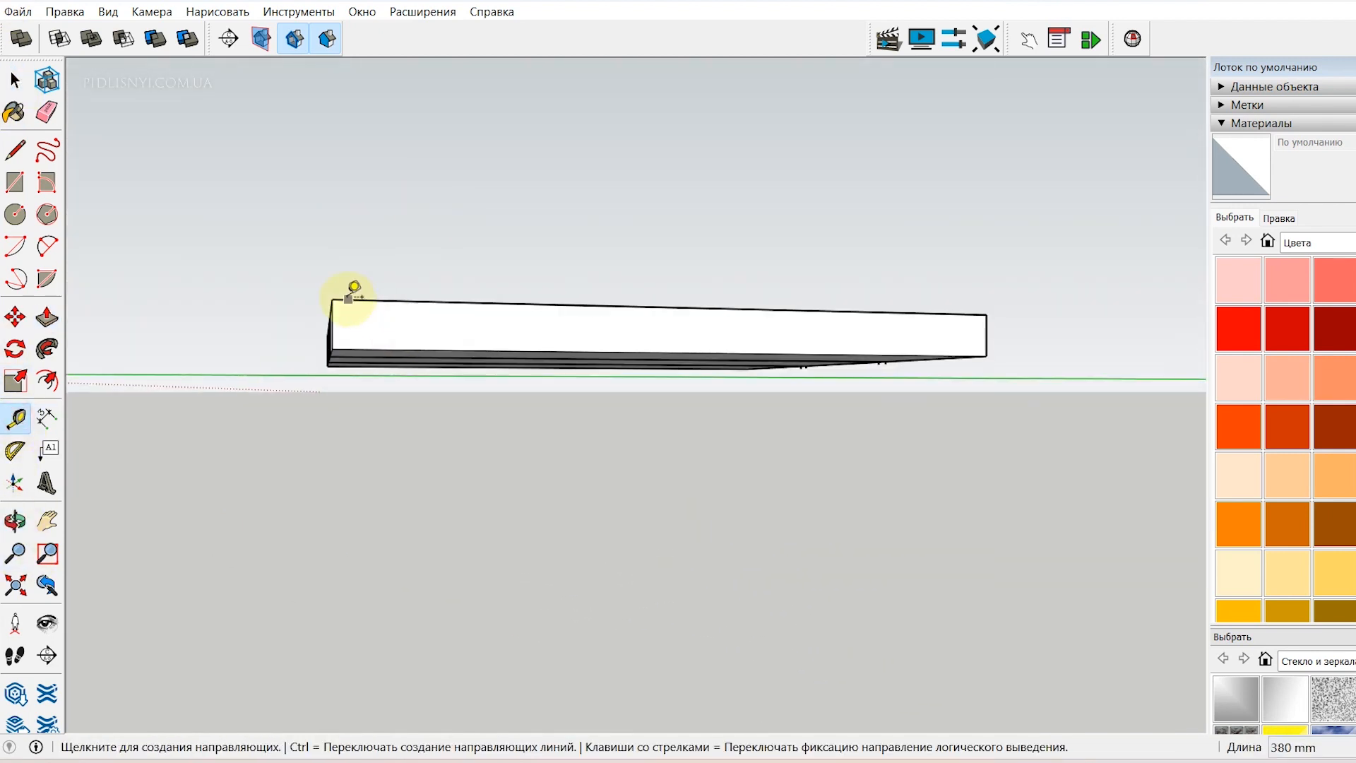
click(332, 299)
text(250)
key(Return)
scroll(289, 353, down, 3)
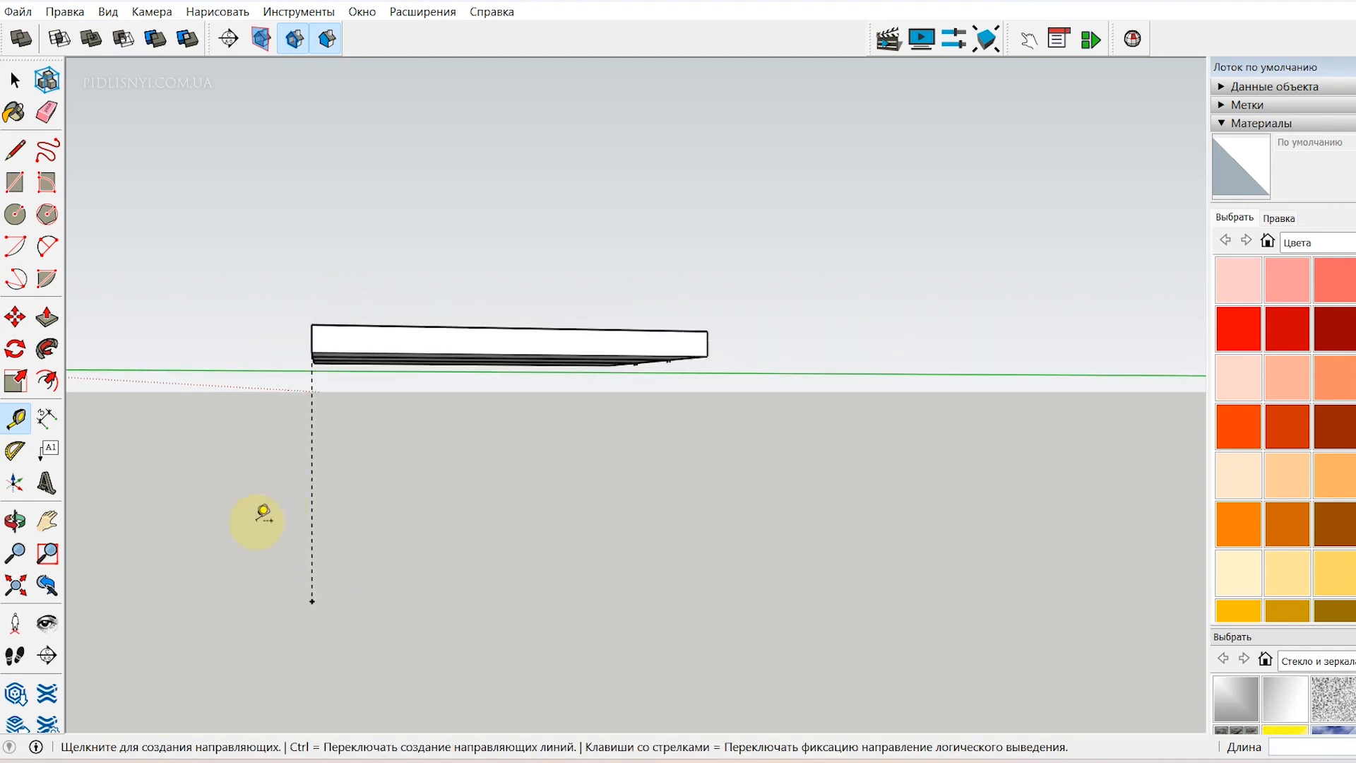
Try a 250 by 80 mm leg rectangle down from the tabletop's corner and measure its width and height
scroll(244, 587, up, 2)
click(15, 182)
click(352, 178)
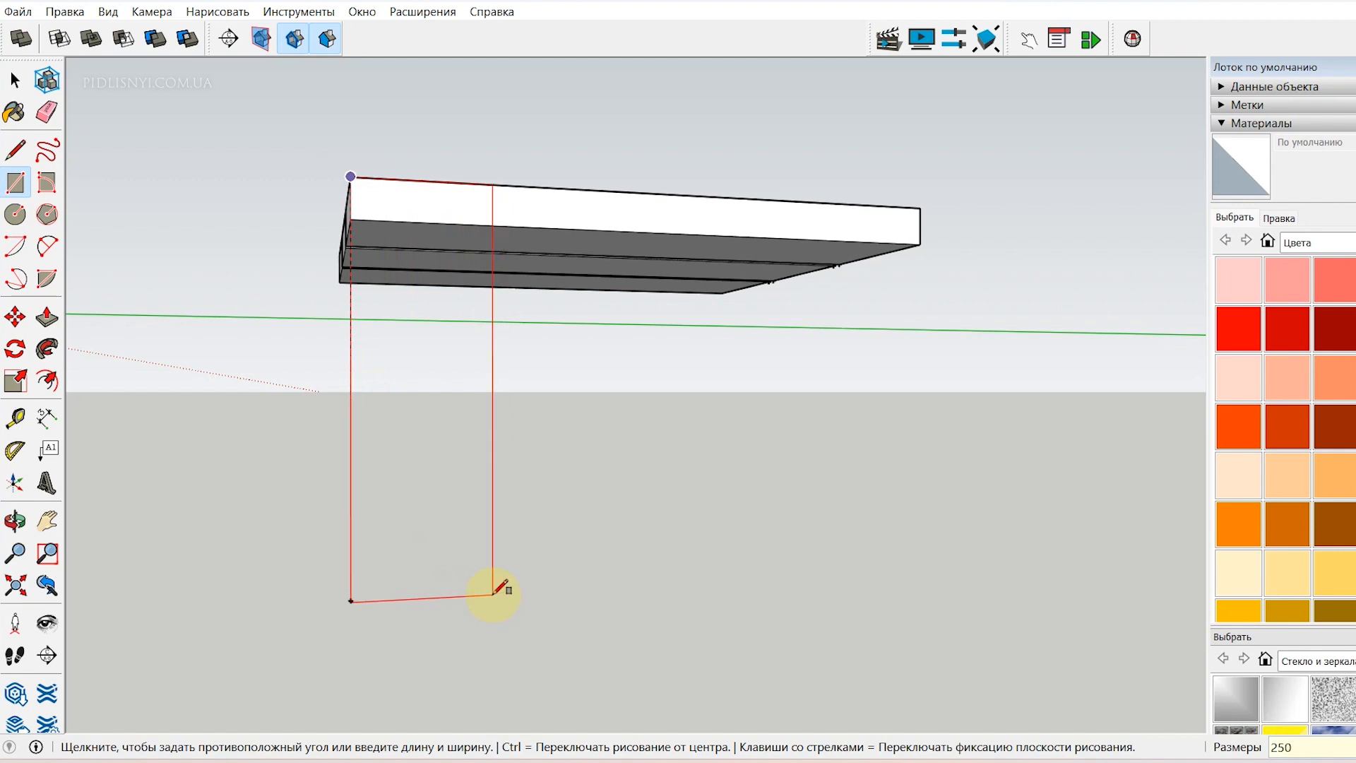
text(250;800)
key(Return)
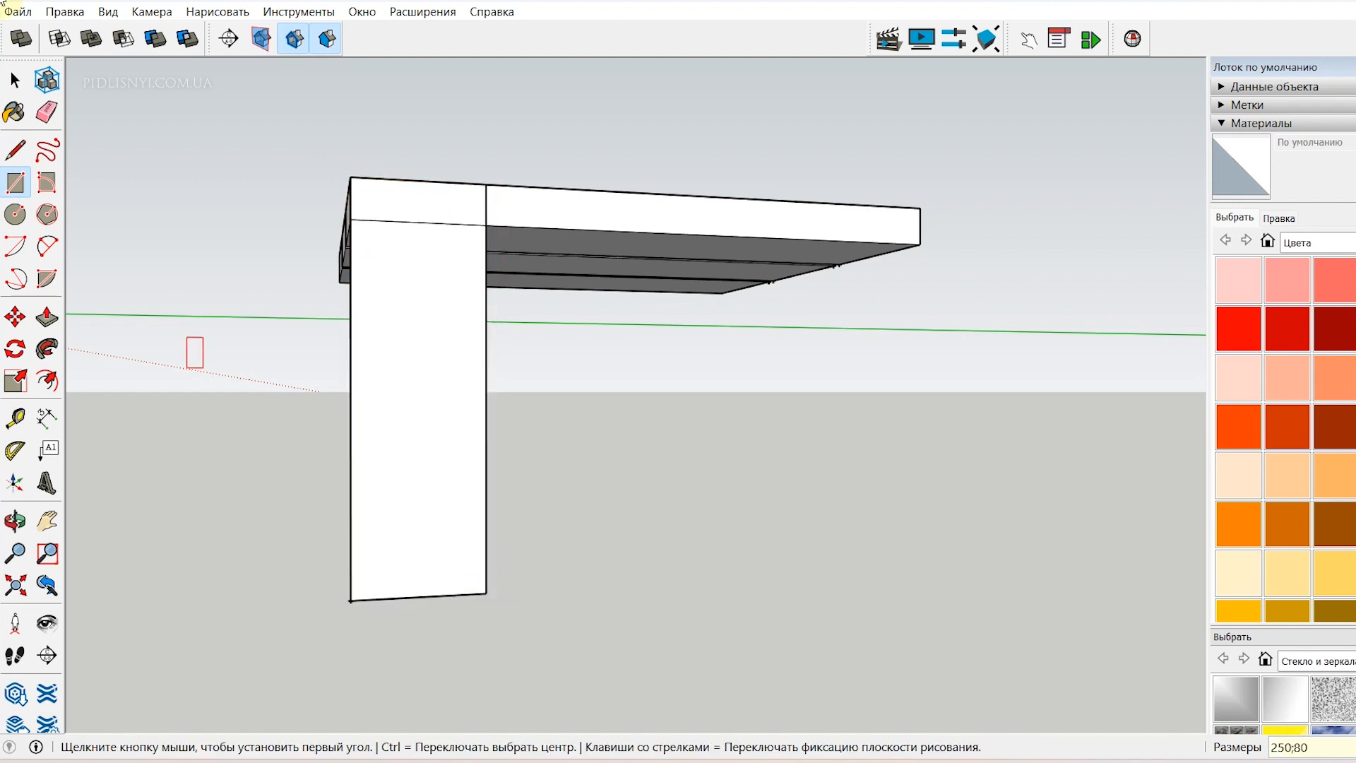
click(15, 417)
click(341, 313)
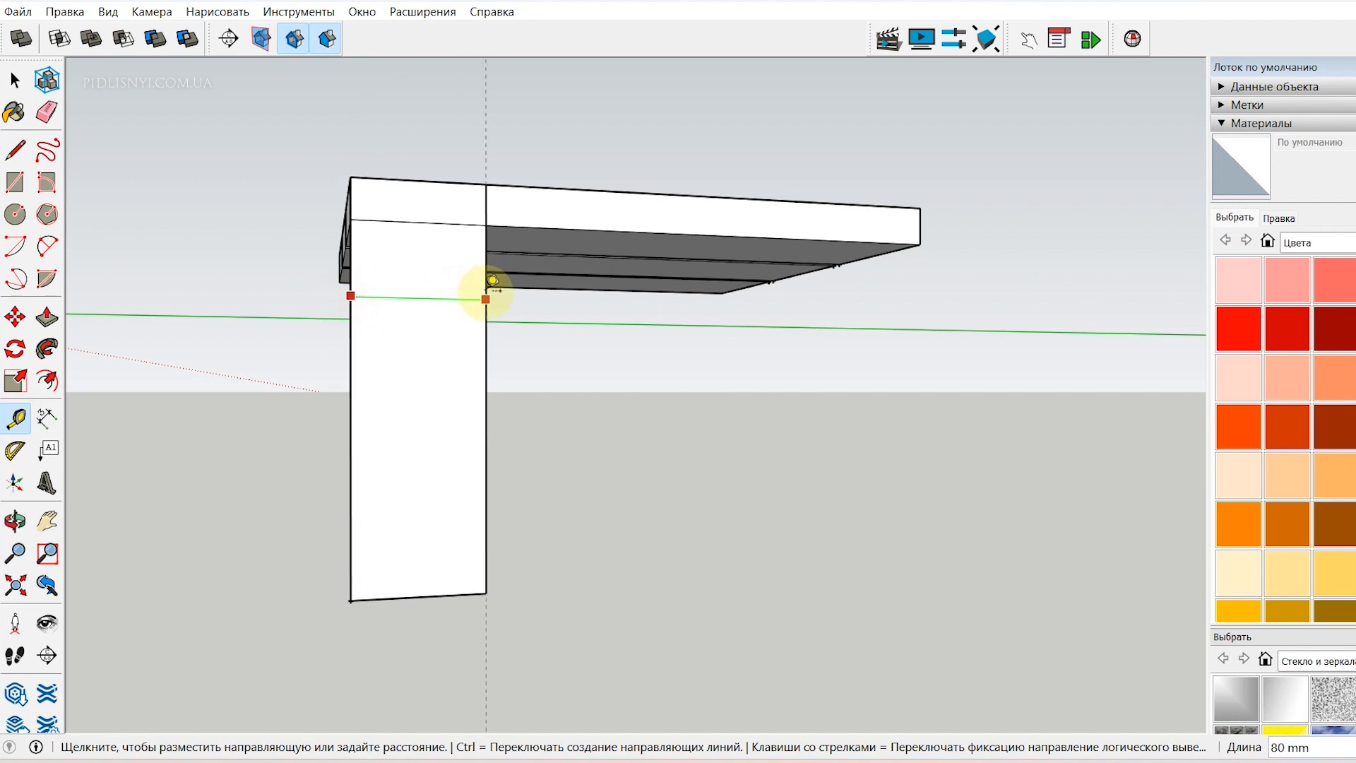
click(351, 173)
click(351, 600)
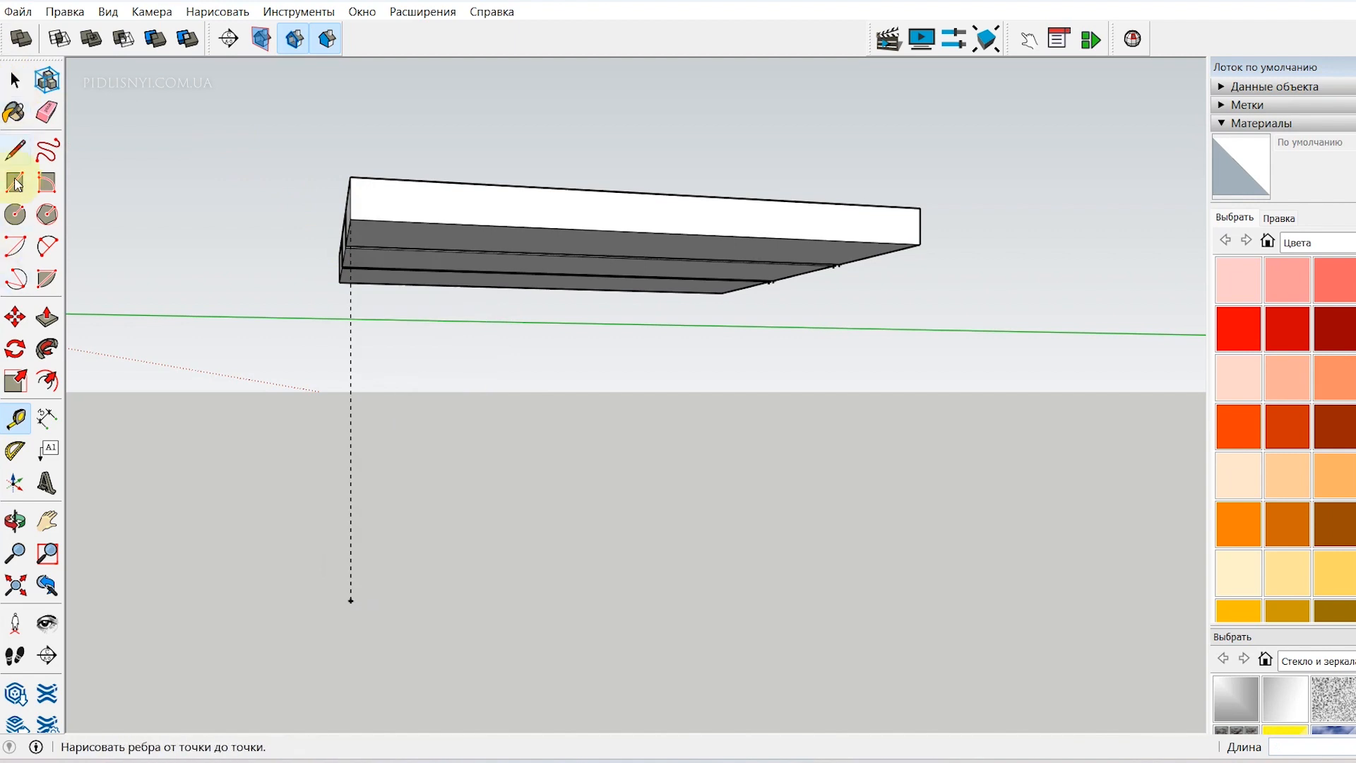
Draw an 80 mm wide leg rectangle from the tabletop's corner to below the guide's end and group it
click(15, 184)
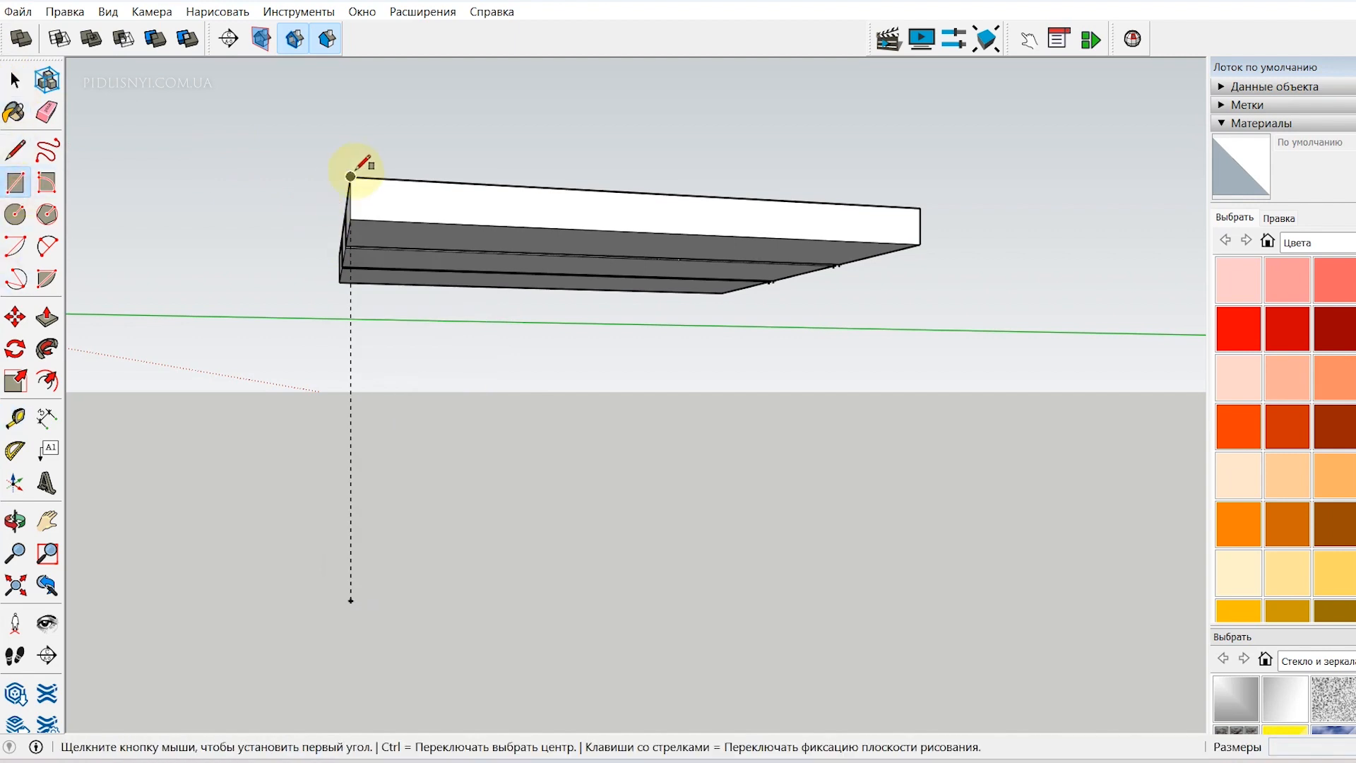
click(351, 176)
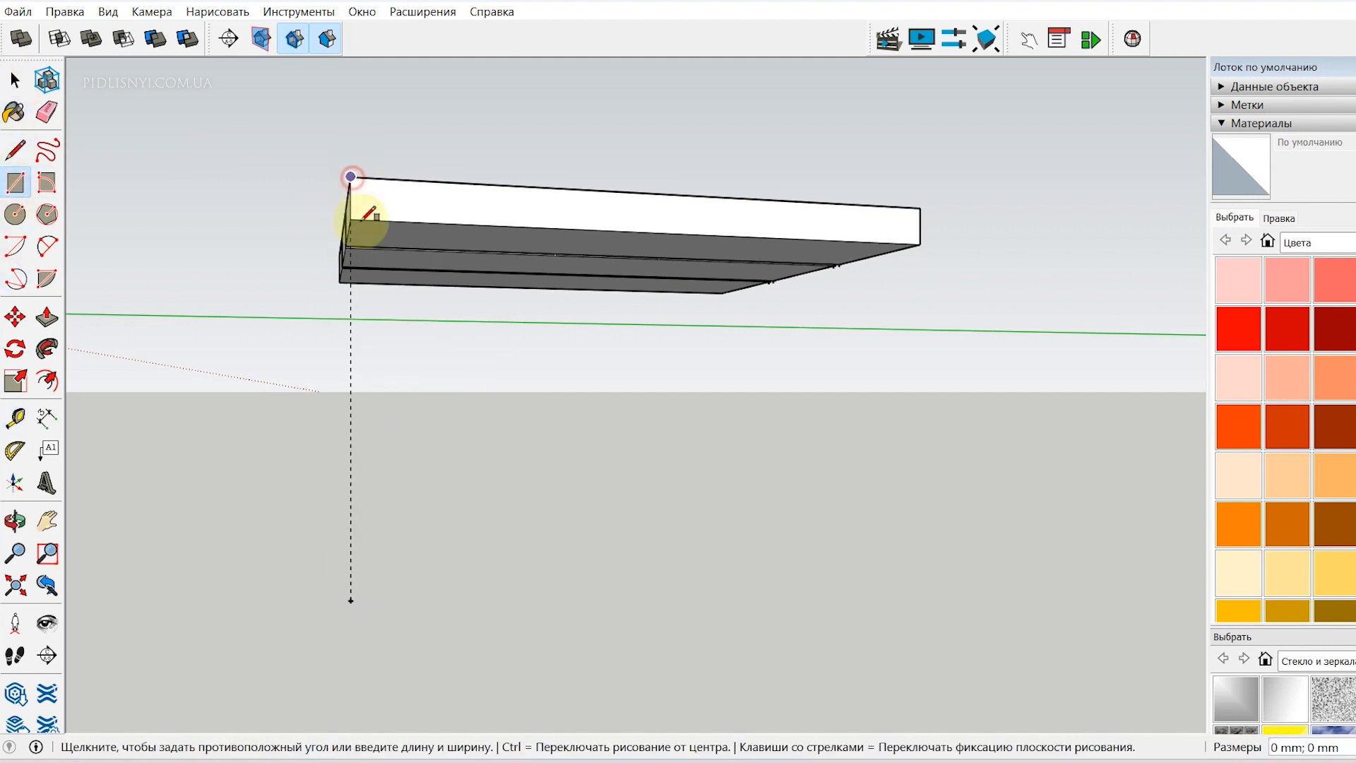
click(487, 636)
key(space)
double_click(415, 313)
right_click(418, 313)
click(529, 474)
Open the leg group, extrude its face 25 mm and close the group
double_click(403, 349)
click(47, 317)
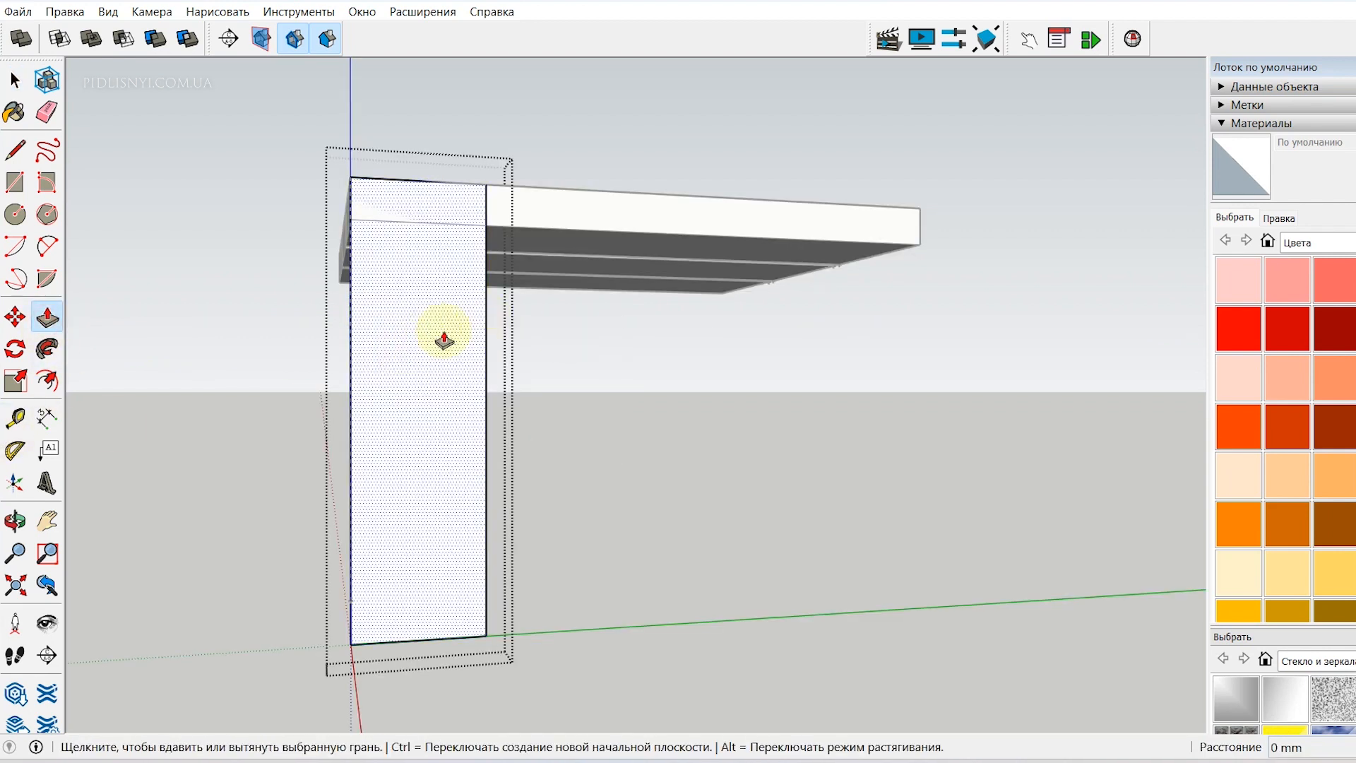
click(439, 331)
text(25)
key(Return)
key(space)
click(149, 199)
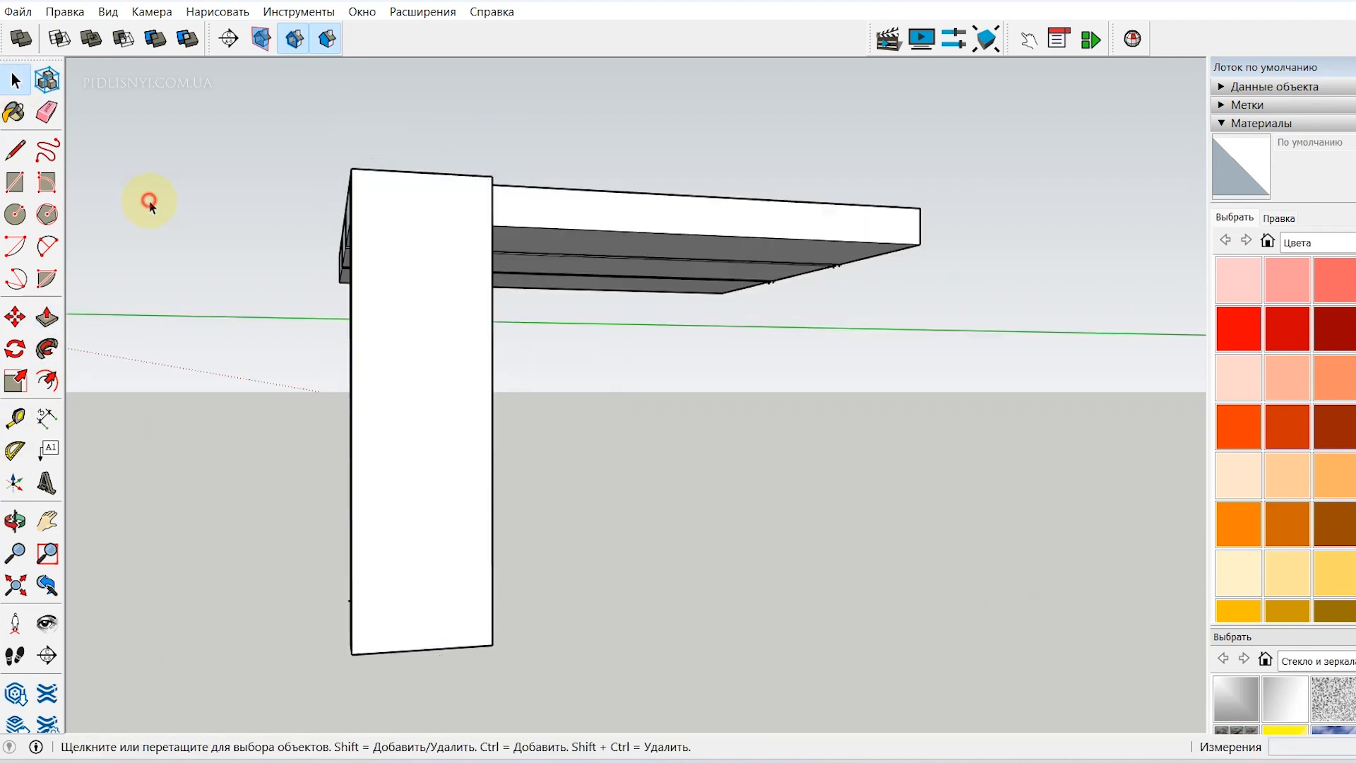
Rotate the leg about its upper end at the tabletop's side so that it stands at a slant
click(16, 521)
drag(464, 313, 452, 424)
click(15, 348)
click(453, 300)
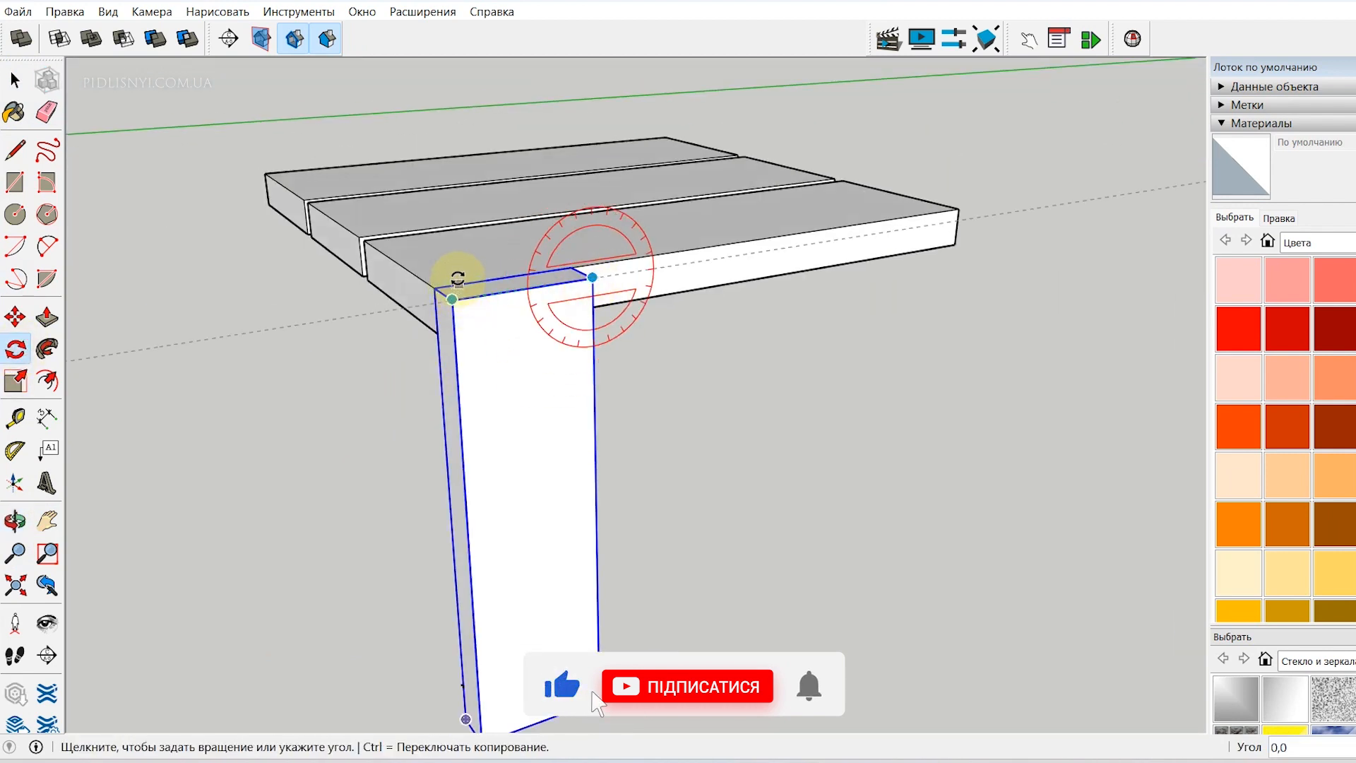
key(Return)
Open the leg group and try to draw a line across its inner face starting at the tabletop's corner
click(16, 522)
drag(653, 292, 1002, 378)
scroll(933, 204, up, 5)
key(space)
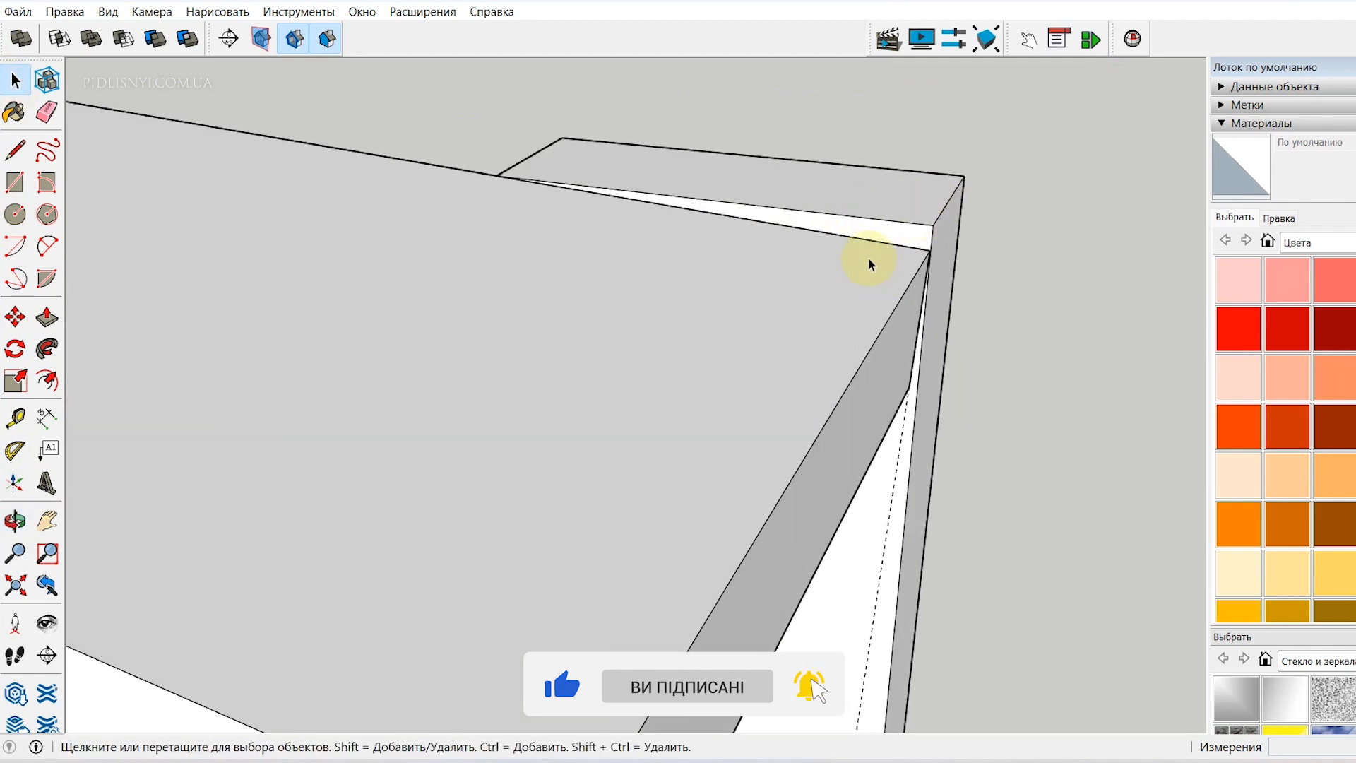
click(882, 236)
click(15, 149)
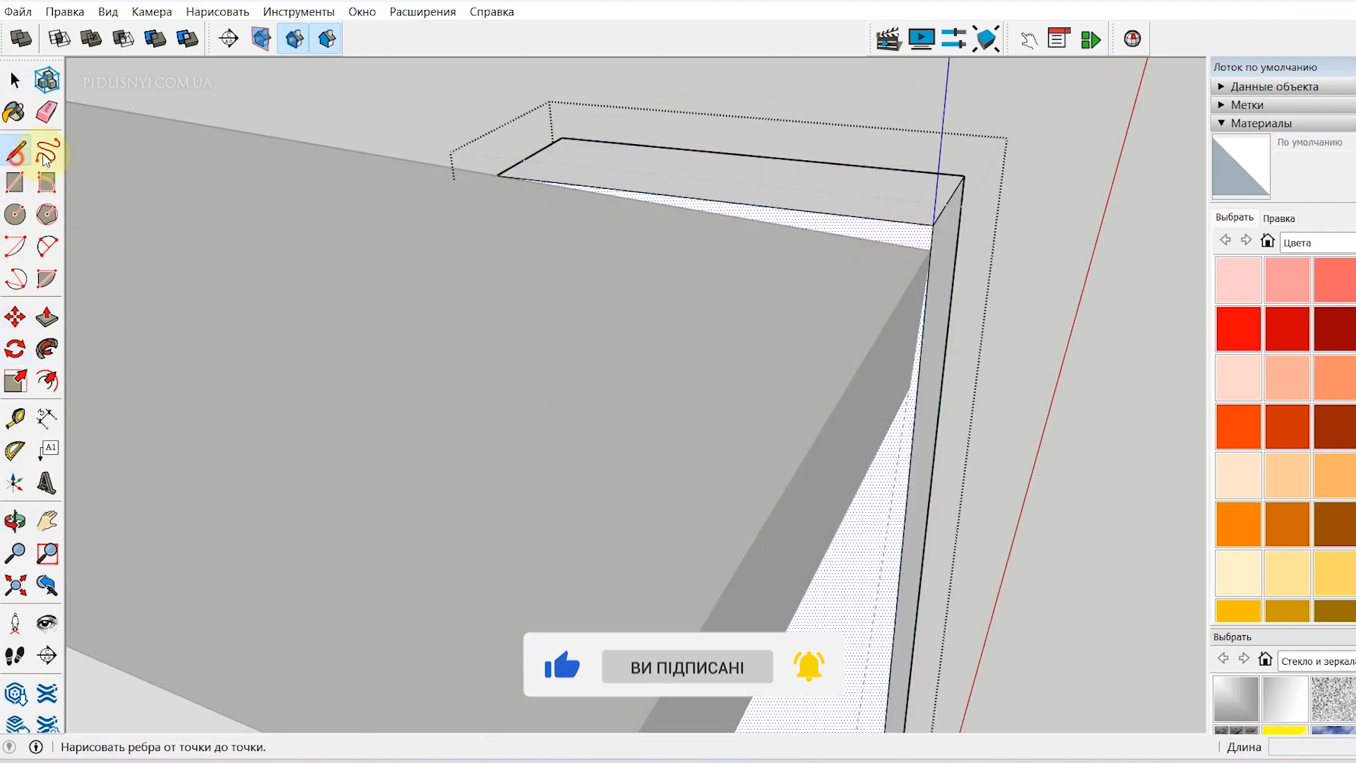
click(927, 255)
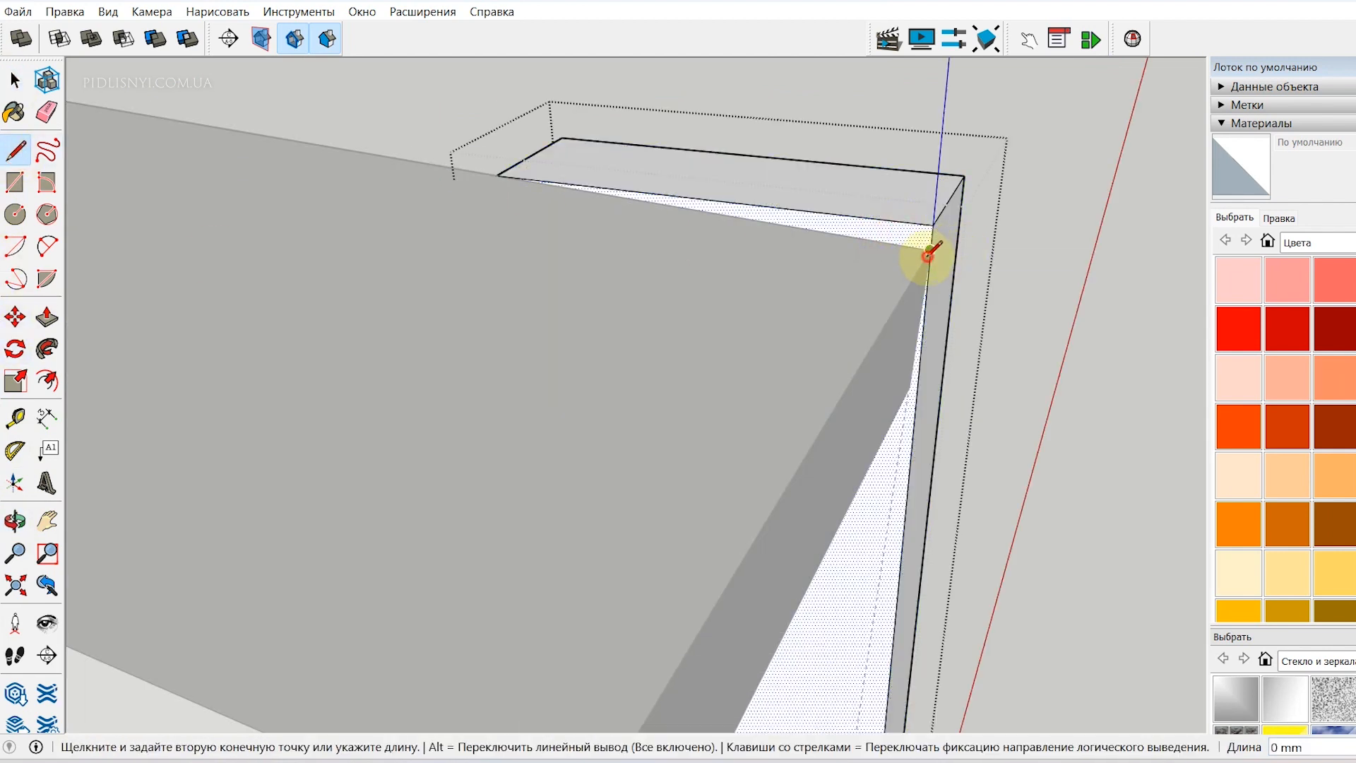
click(46, 317)
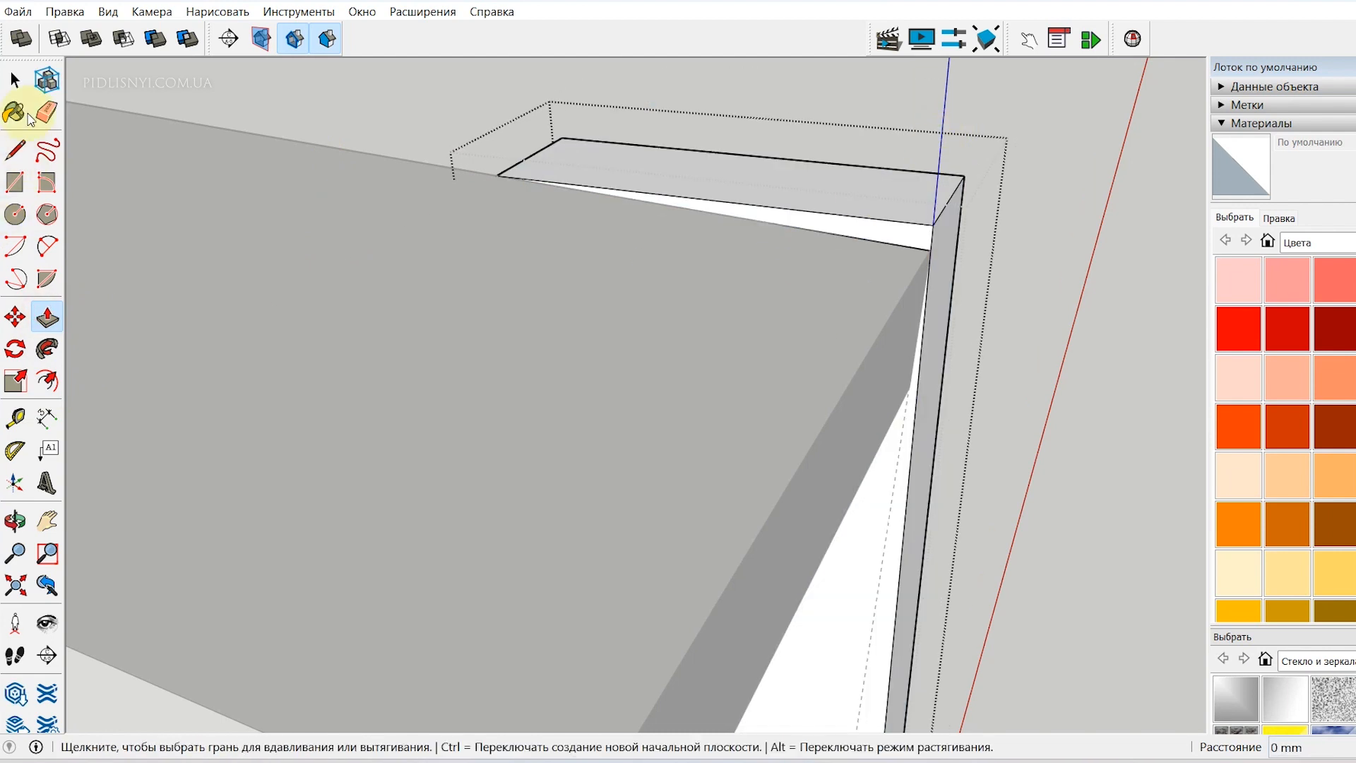
Try to split the leg's inner face with a line along the tabletop's edge between both sides of the leg
key(space)
click(887, 494)
key(l)
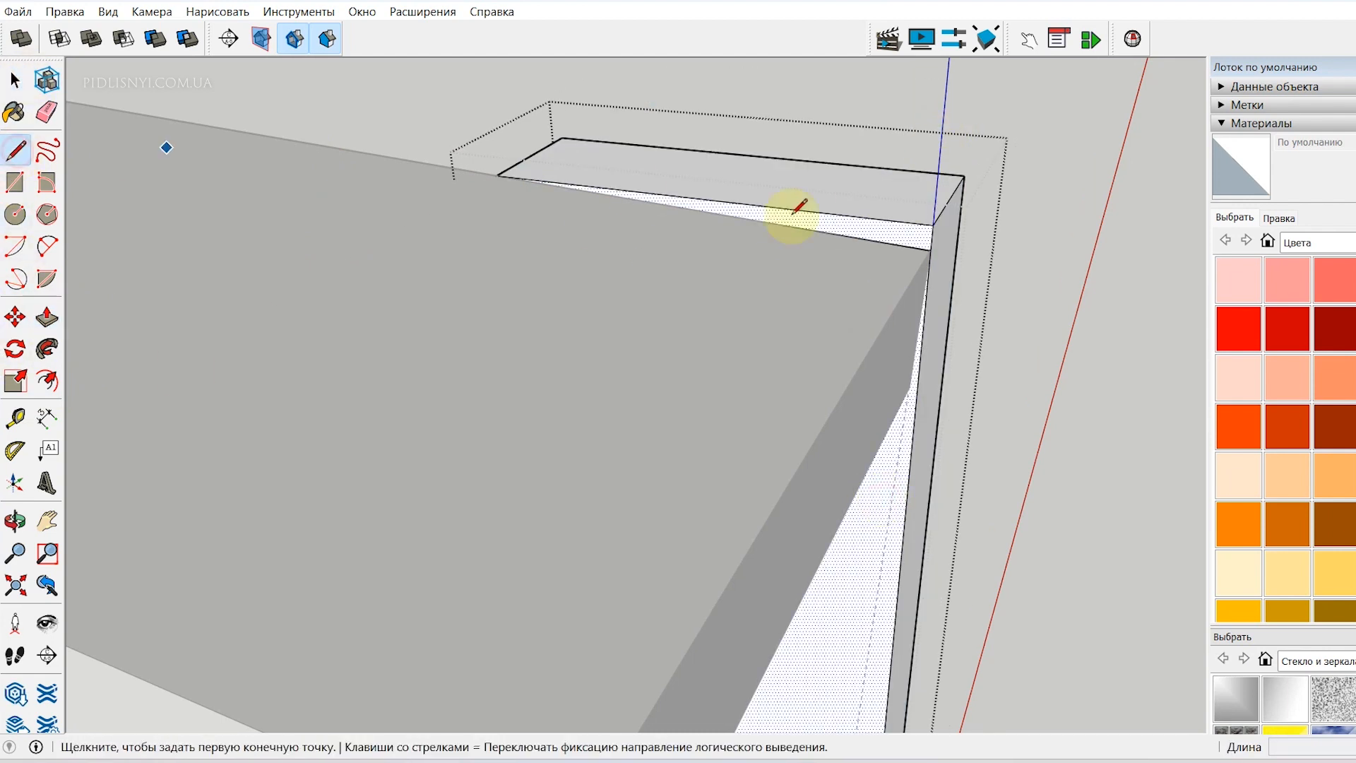
click(930, 250)
click(497, 174)
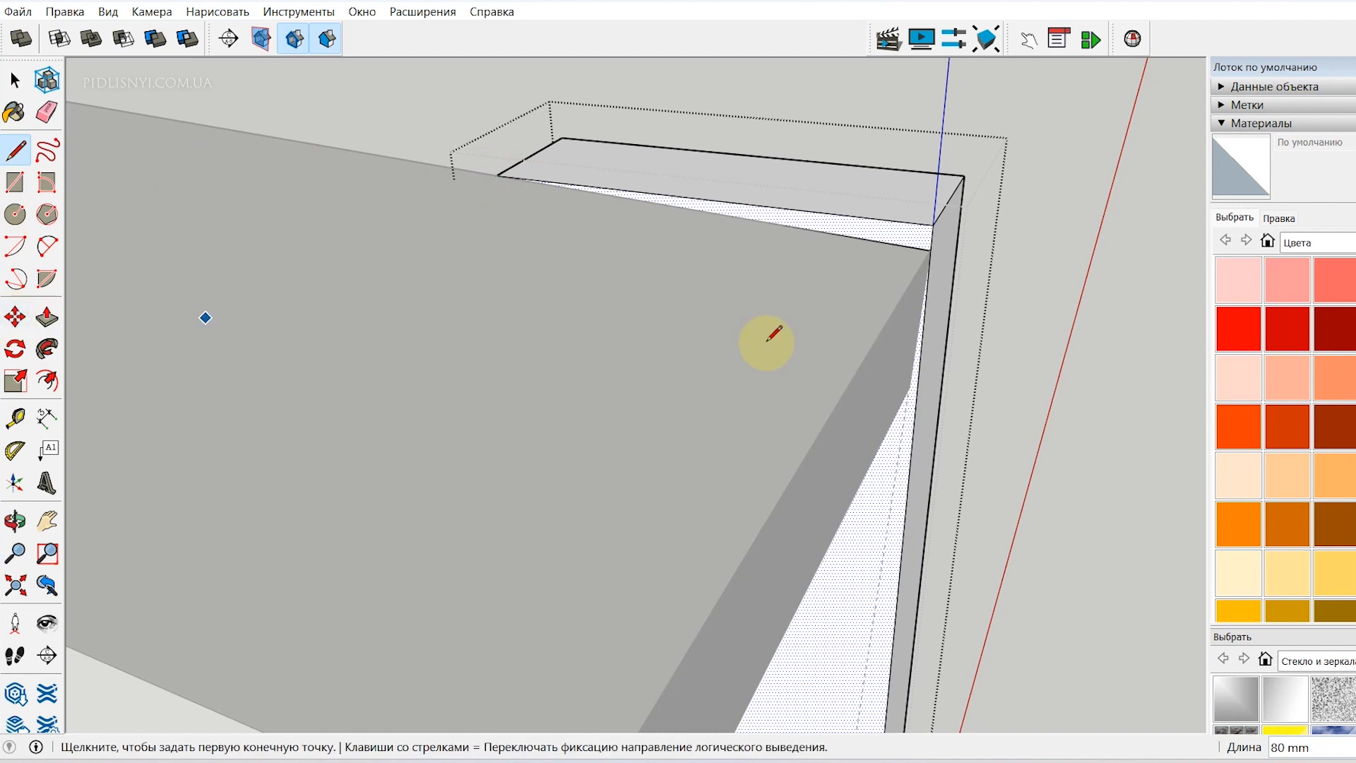
click(930, 249)
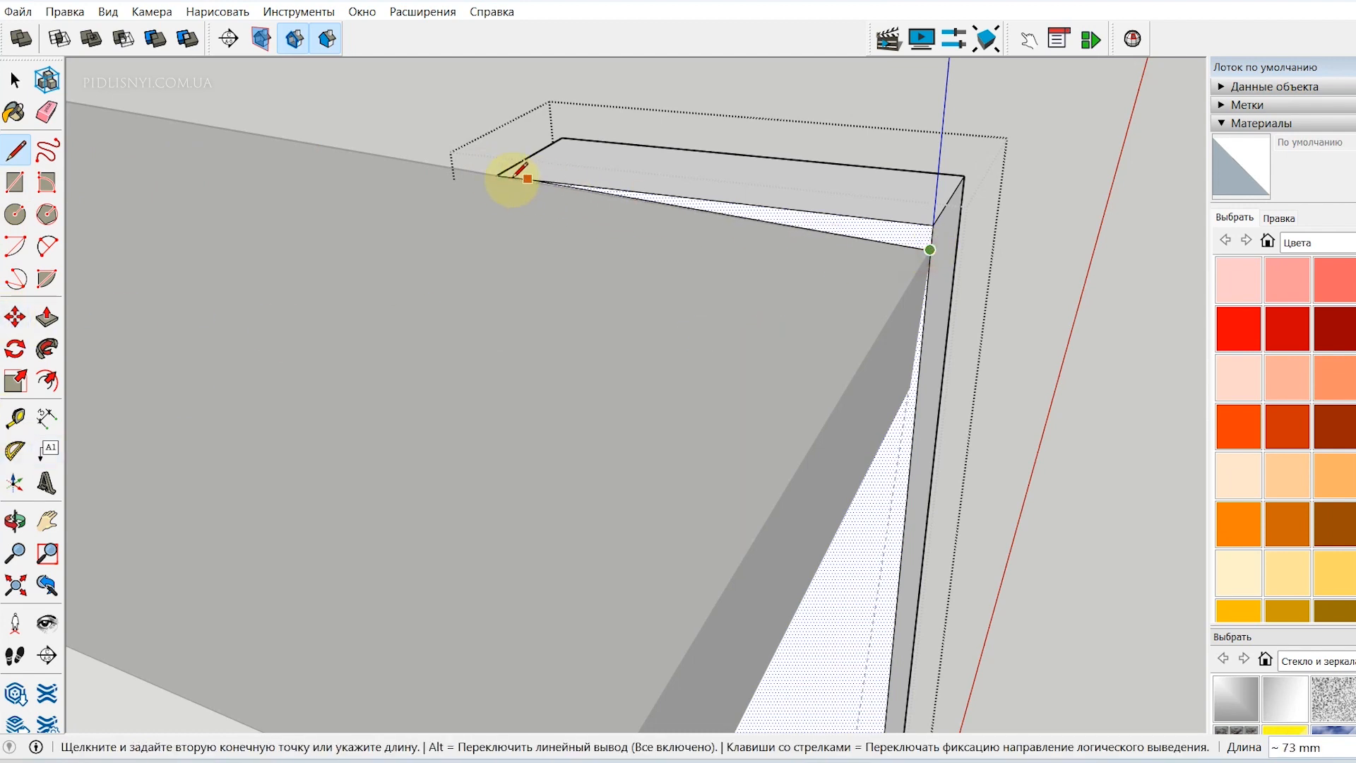
click(496, 175)
key(space)
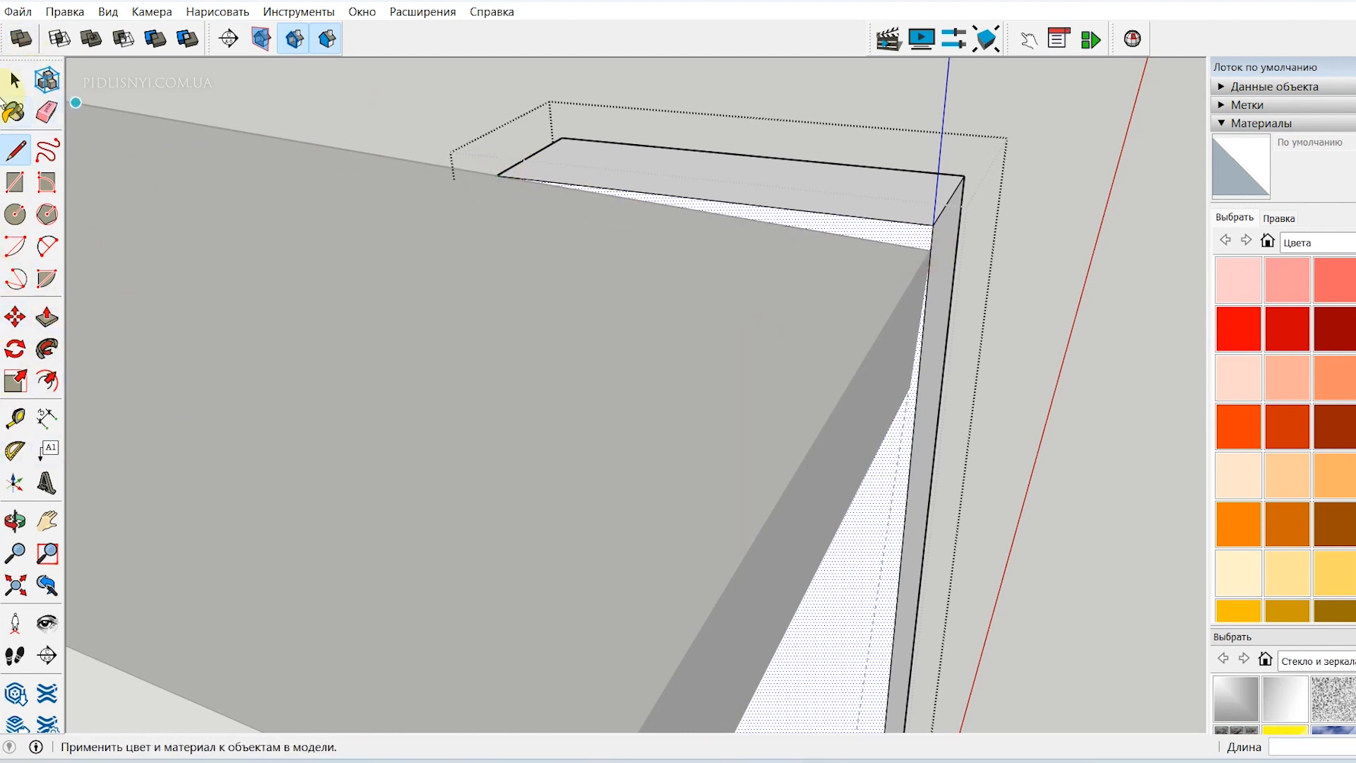
Close the leg group and move the leg inward about 36 mm from beside the tabletop so that it stands under the board
click(766, 166)
click(1031, 225)
middle_drag(1142, 236, 798, 325)
click(798, 325)
key(m)
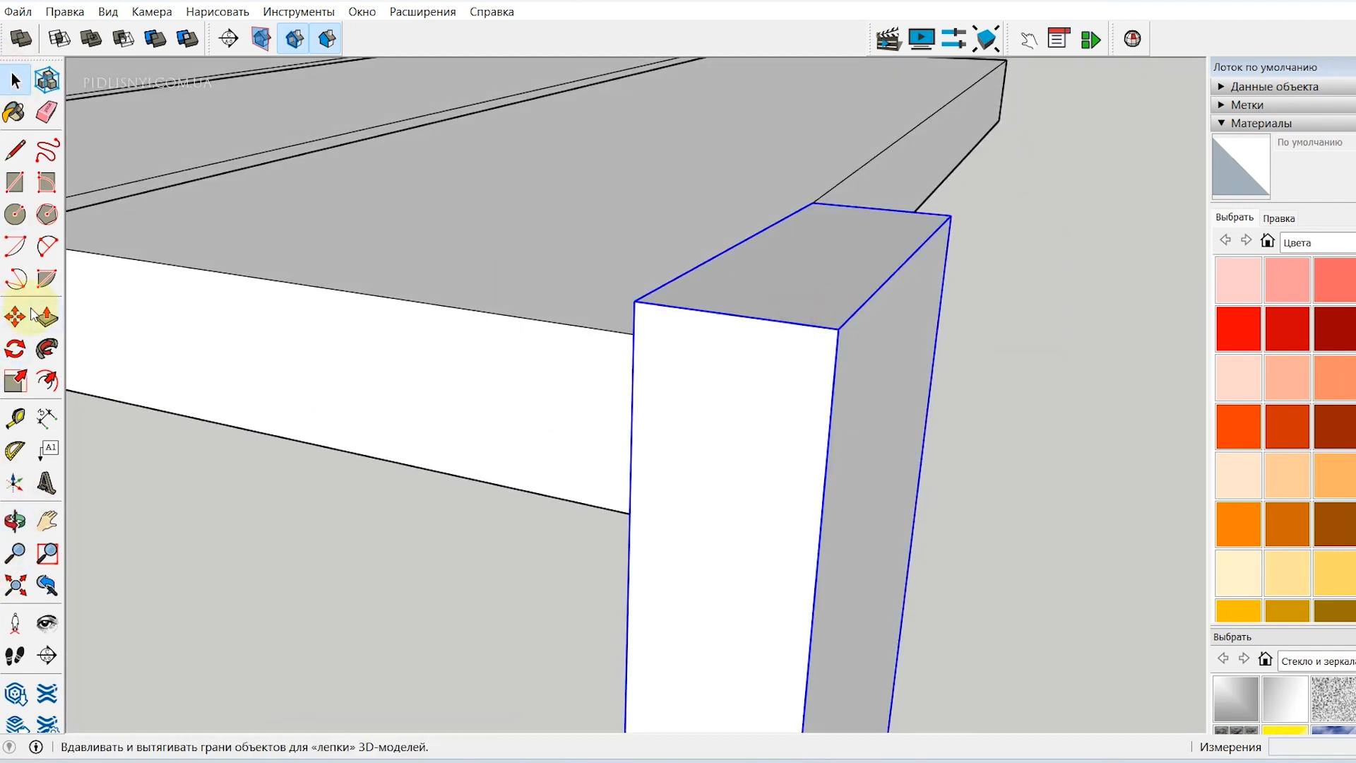
click(839, 327)
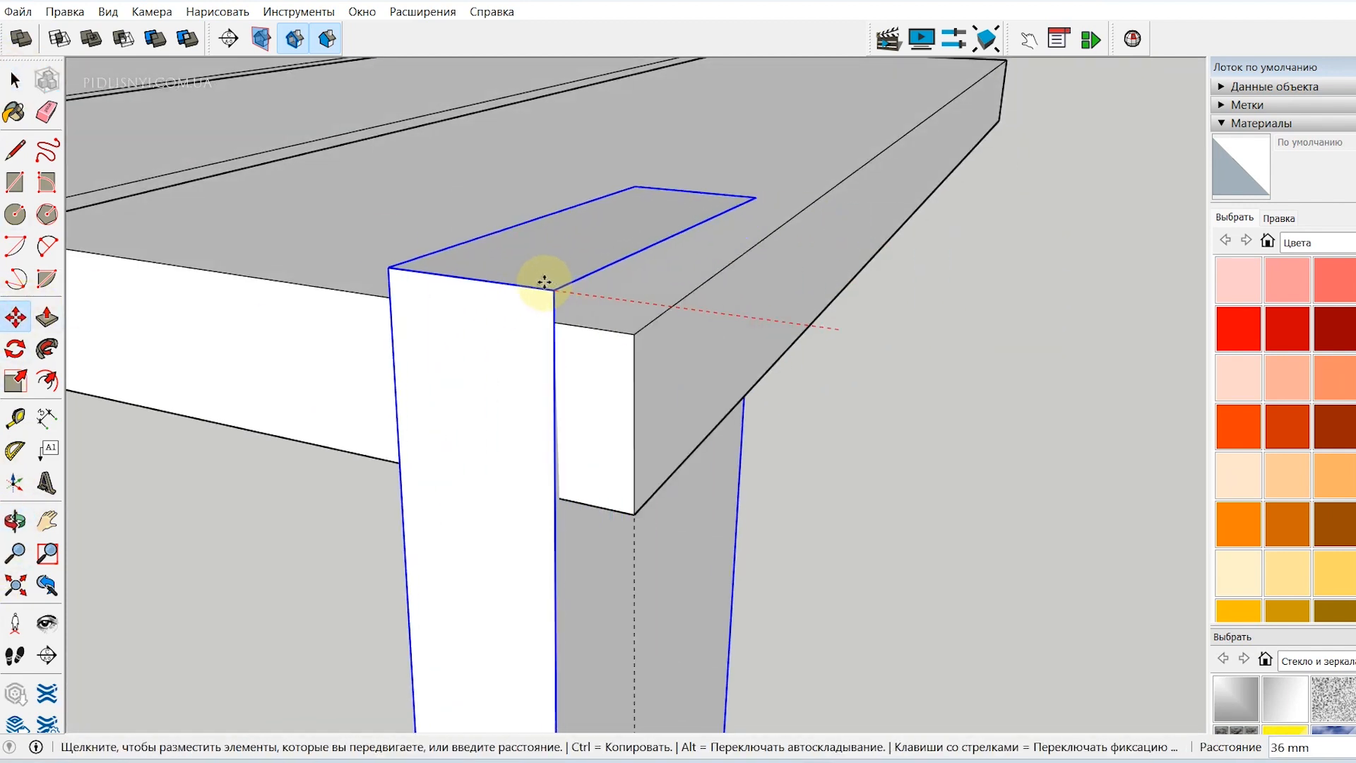
click(539, 287)
Open the leg group and split its wide outer face with a line along the tabletop's underside
scroll(493, 378, down, 5)
scroll(554, 445, up, 5)
click(15, 521)
drag(664, 339, 430, 252)
key(space)
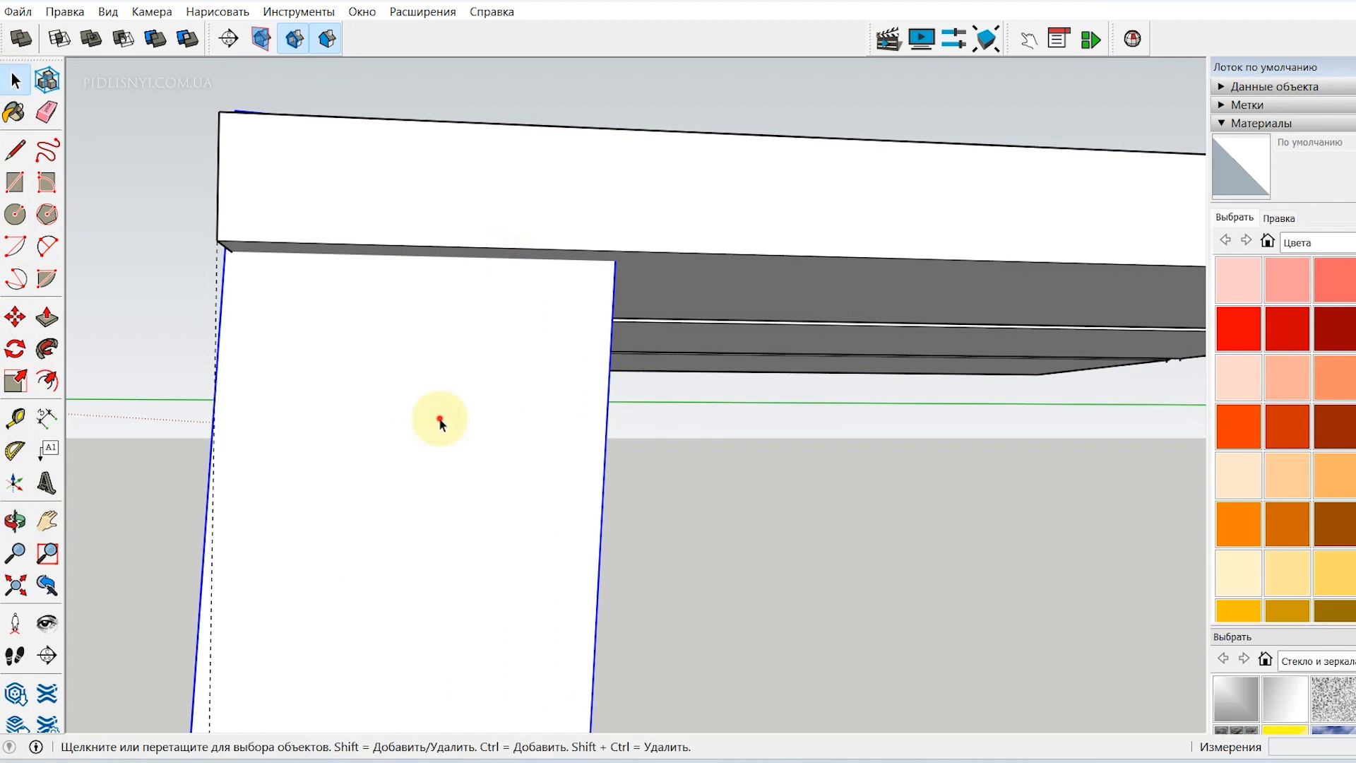
click(447, 393)
key(l)
click(615, 262)
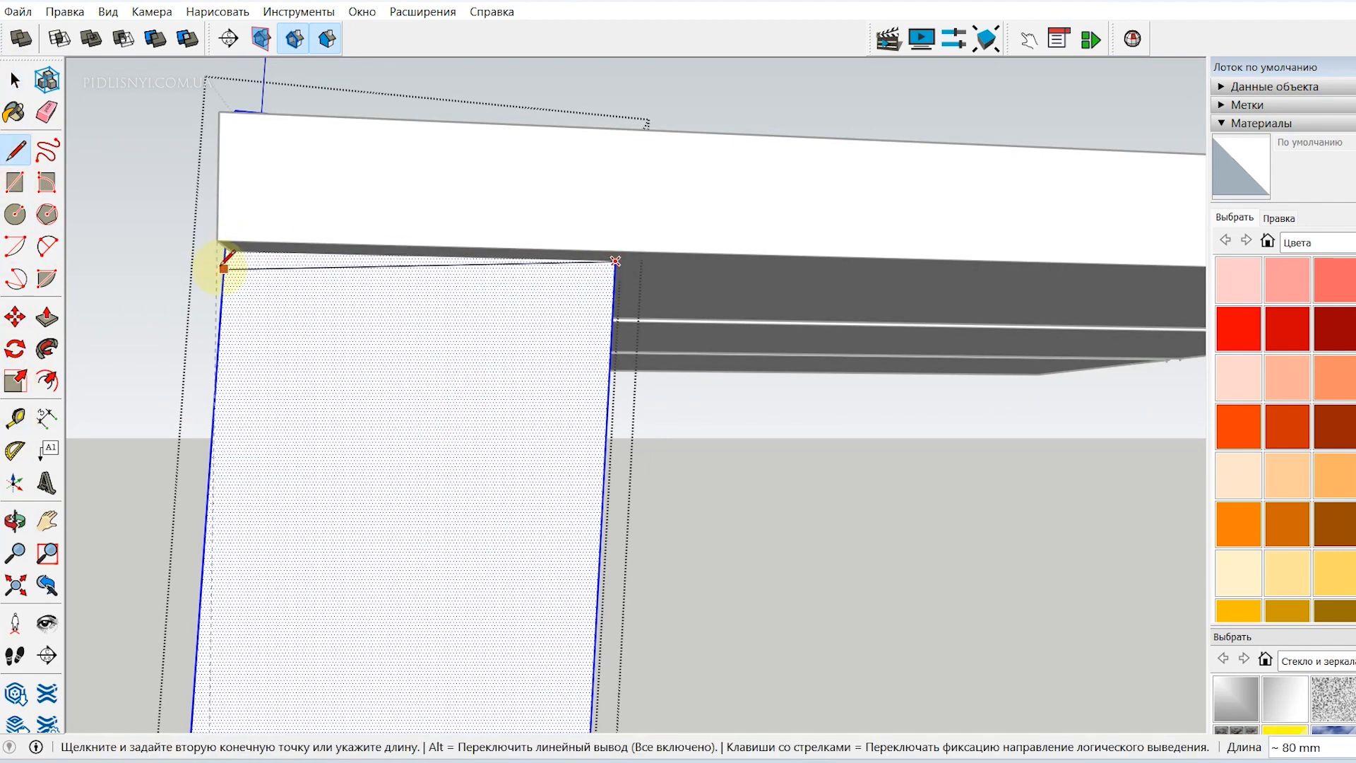
click(228, 246)
Push away the part of the leg above the dividing line to trim its upper end at the tabletop's underside
key(o)
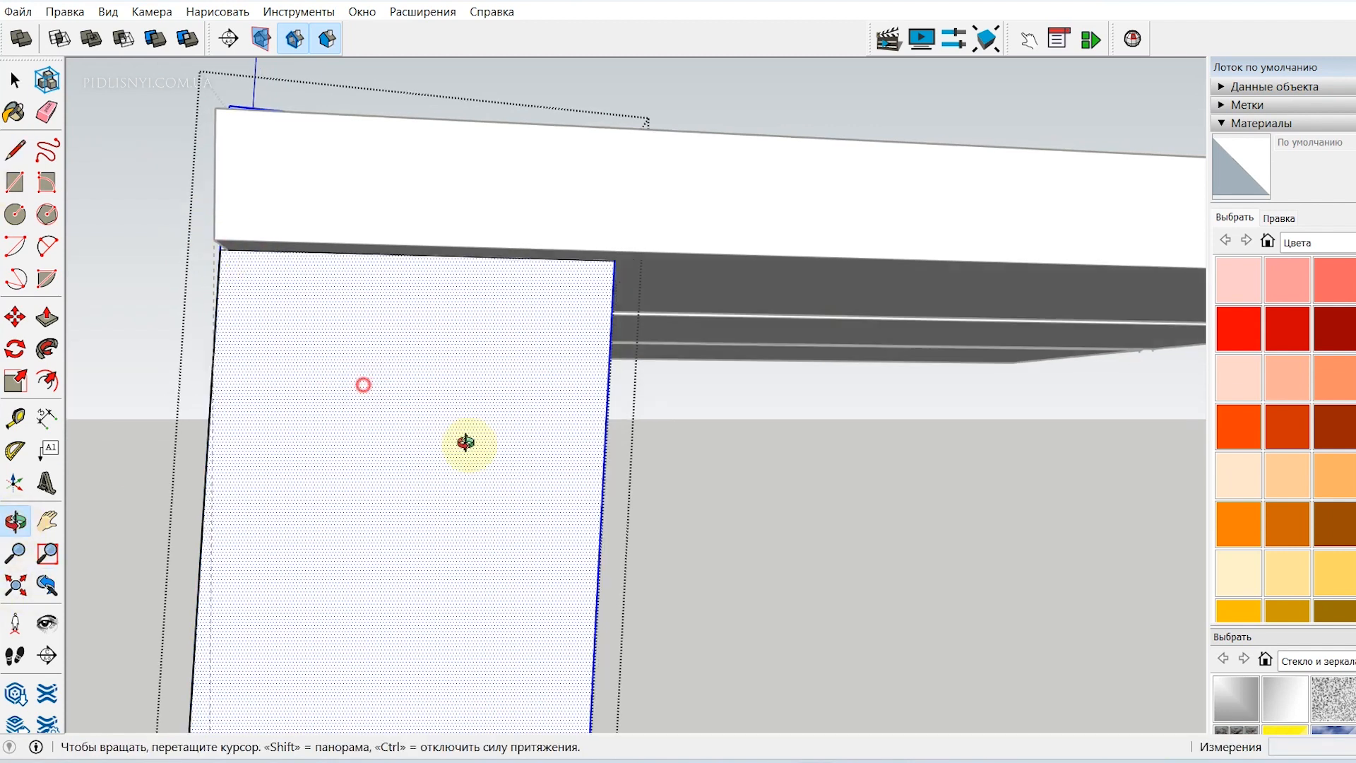
drag(469, 441, 515, 240)
key(g)
key(Return)
key(space)
click(196, 96)
click(48, 347)
click(46, 317)
click(235, 108)
click(164, 114)
Close the leg group and move the leg so that its upper corner meets the tabletop's lower corner
click(15, 80)
click(201, 311)
key(m)
click(197, 266)
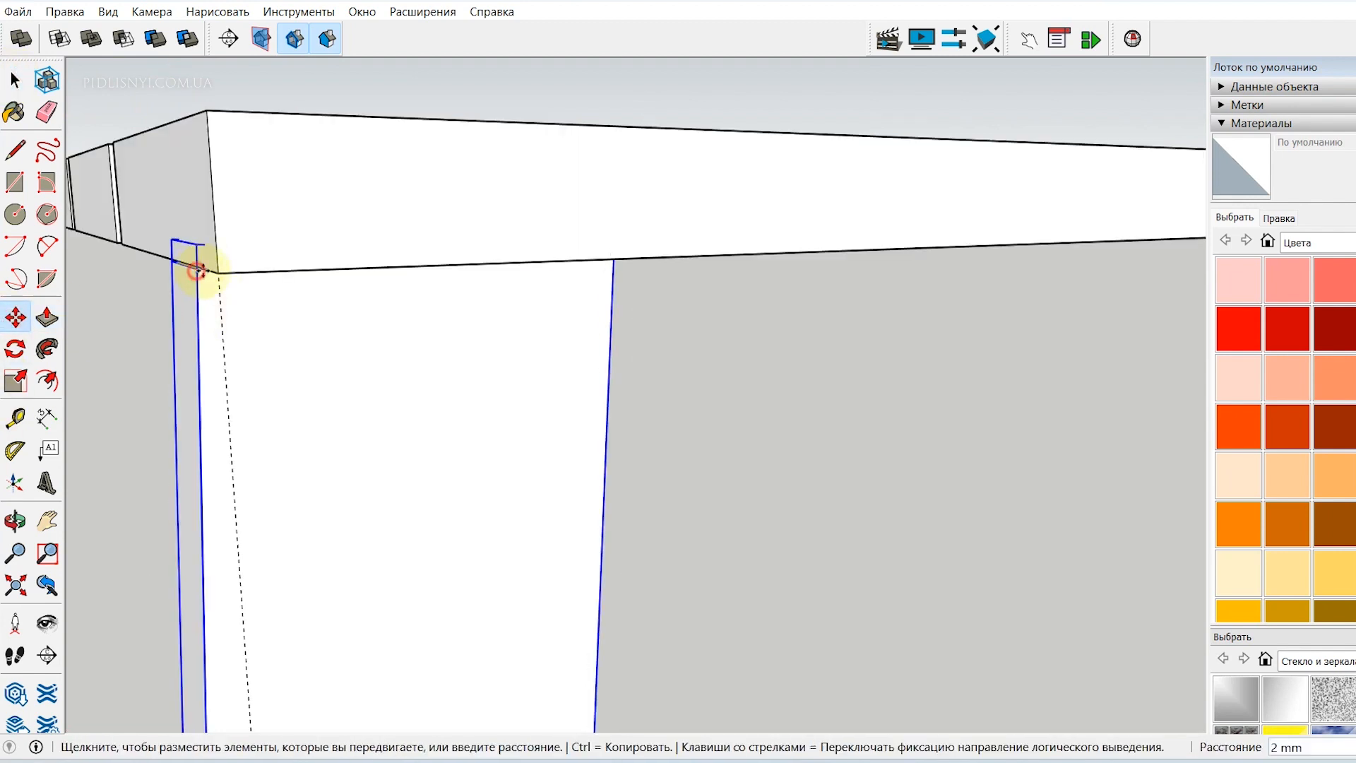
click(218, 272)
click(15, 80)
click(76, 286)
Place a horizontal guide across the leg's lower part through the lower end of the vertical guide
scroll(192, 369, down, 6)
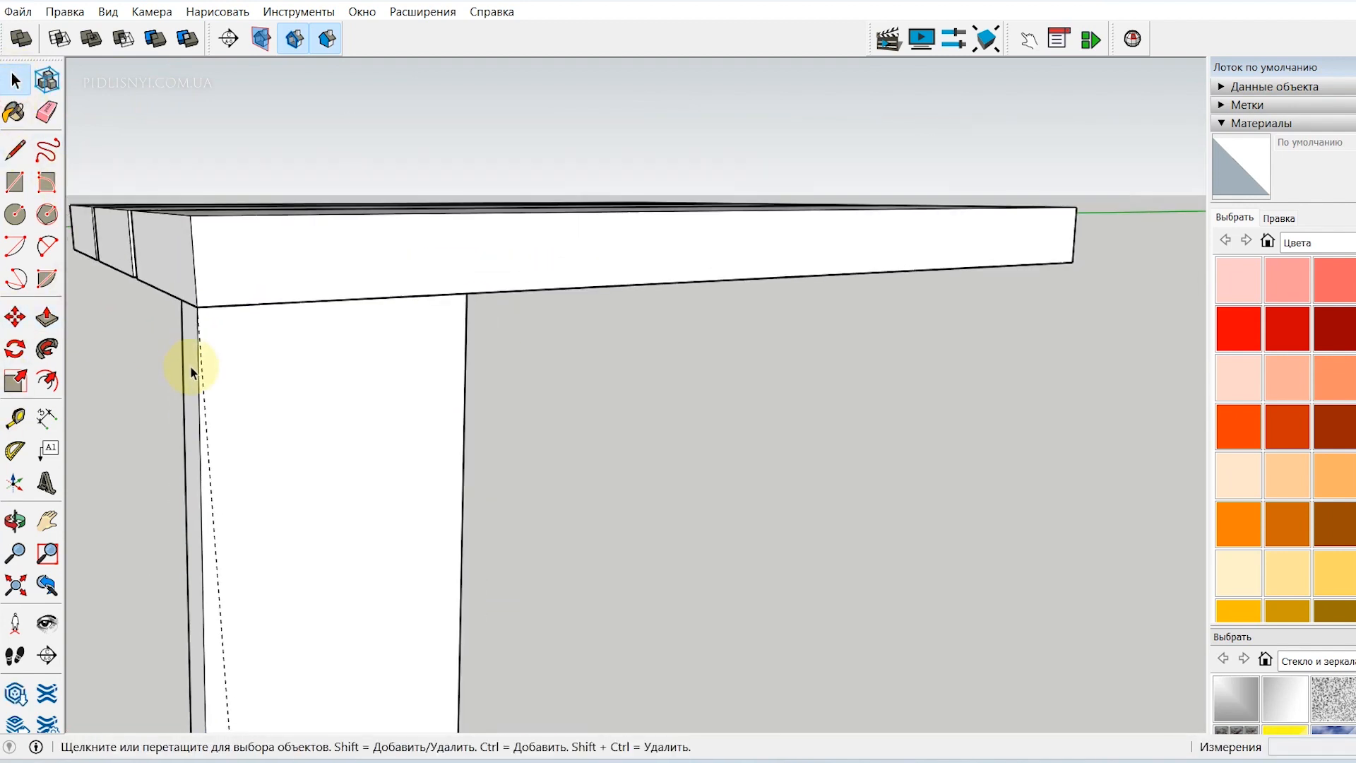
click(15, 522)
shift+drag(414, 459, 433, 324)
scroll(385, 602, up, 4)
drag(463, 543, 480, 532)
click(18, 414)
click(600, 468)
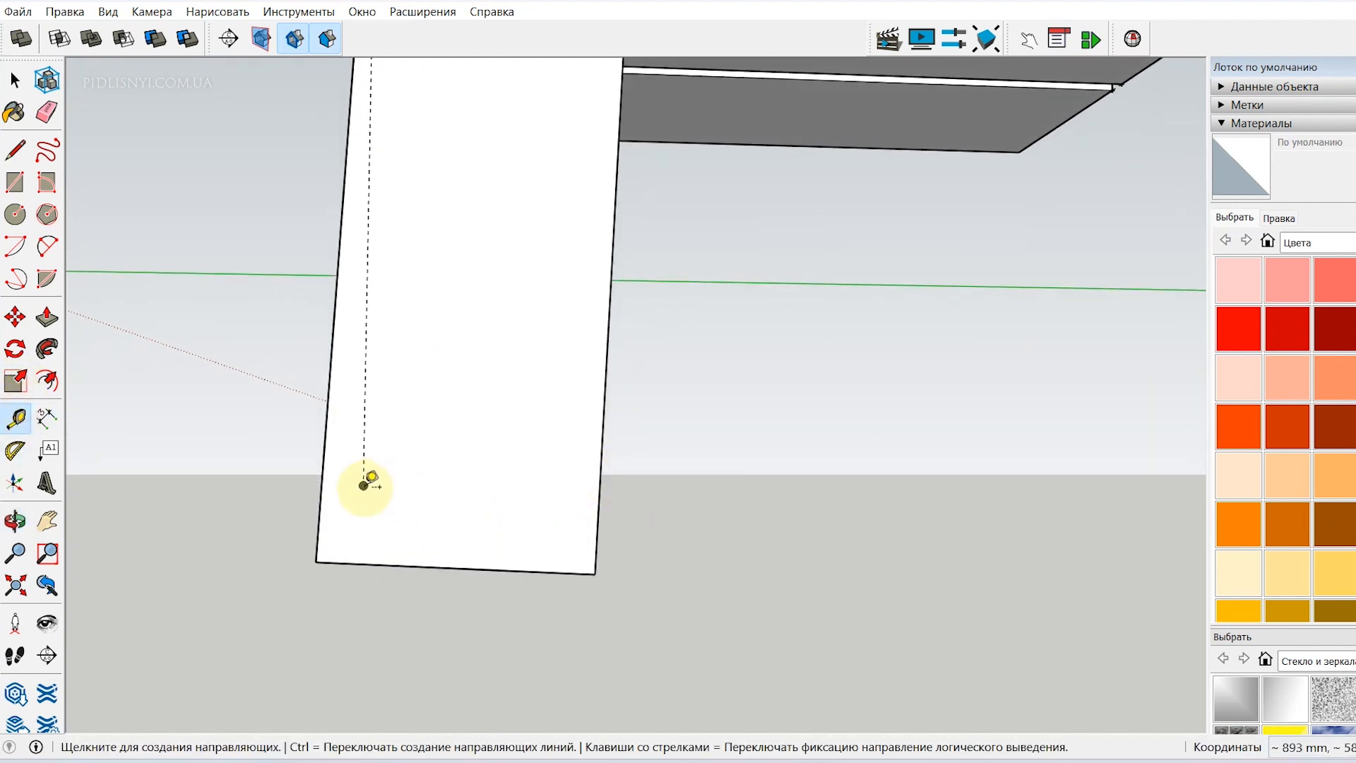
click(600, 497)
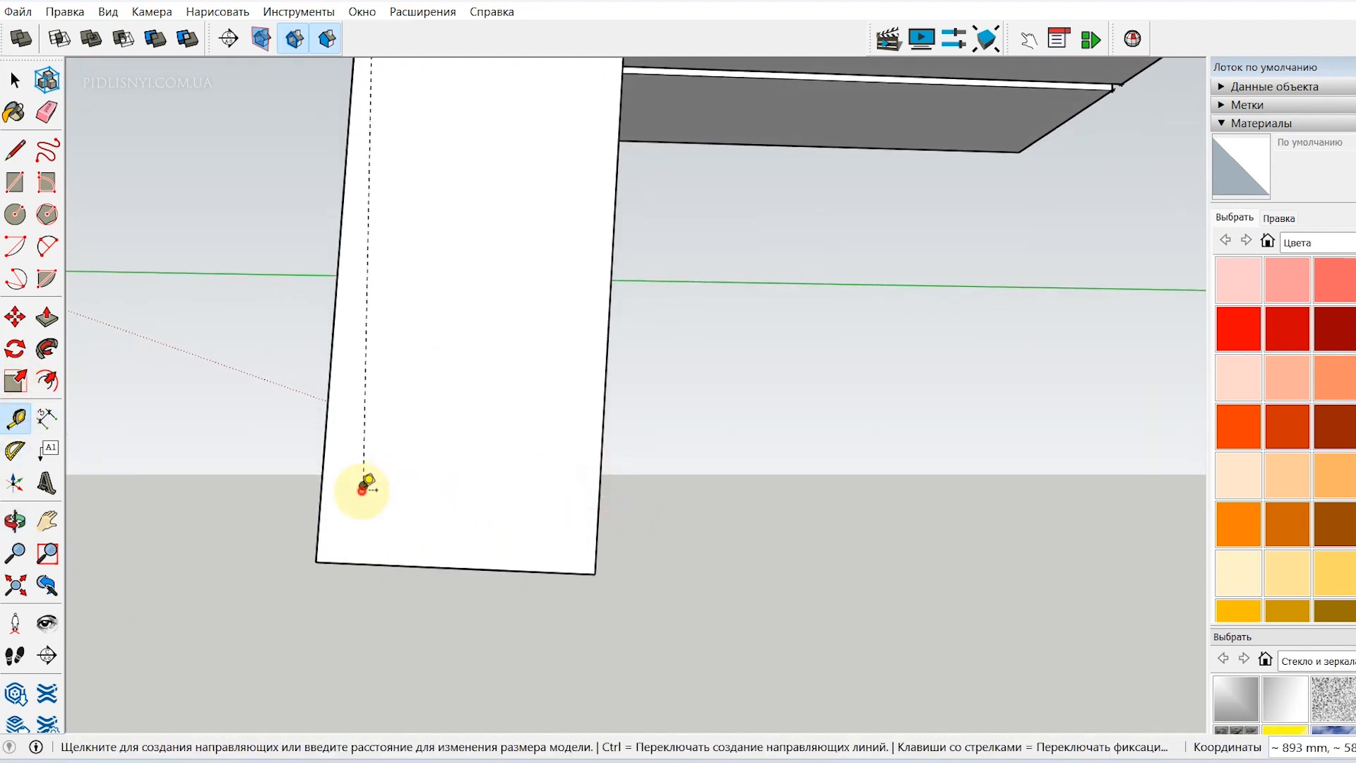
click(363, 486)
click(599, 486)
Open the leg group and split its wide face with a line along the horizontal guide
click(15, 80)
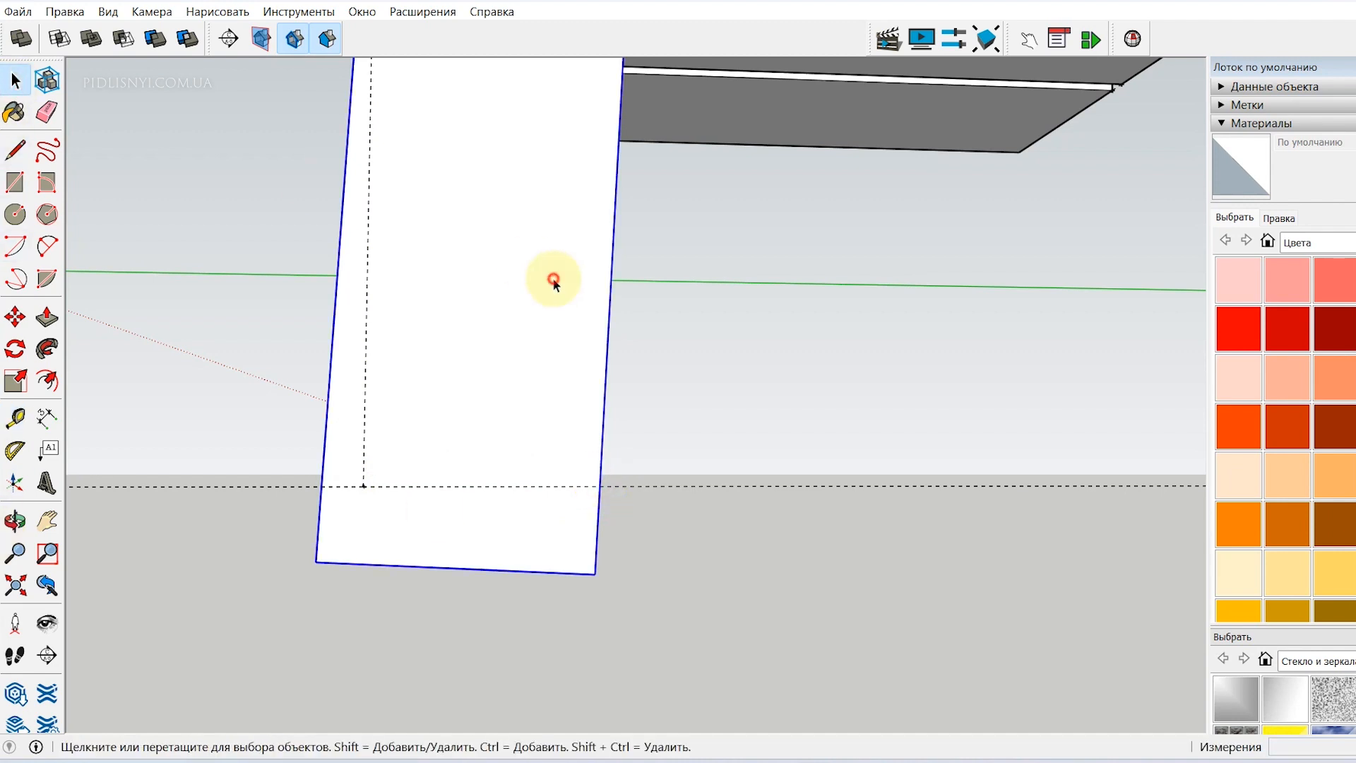
triple_click(554, 279)
click(17, 151)
click(322, 486)
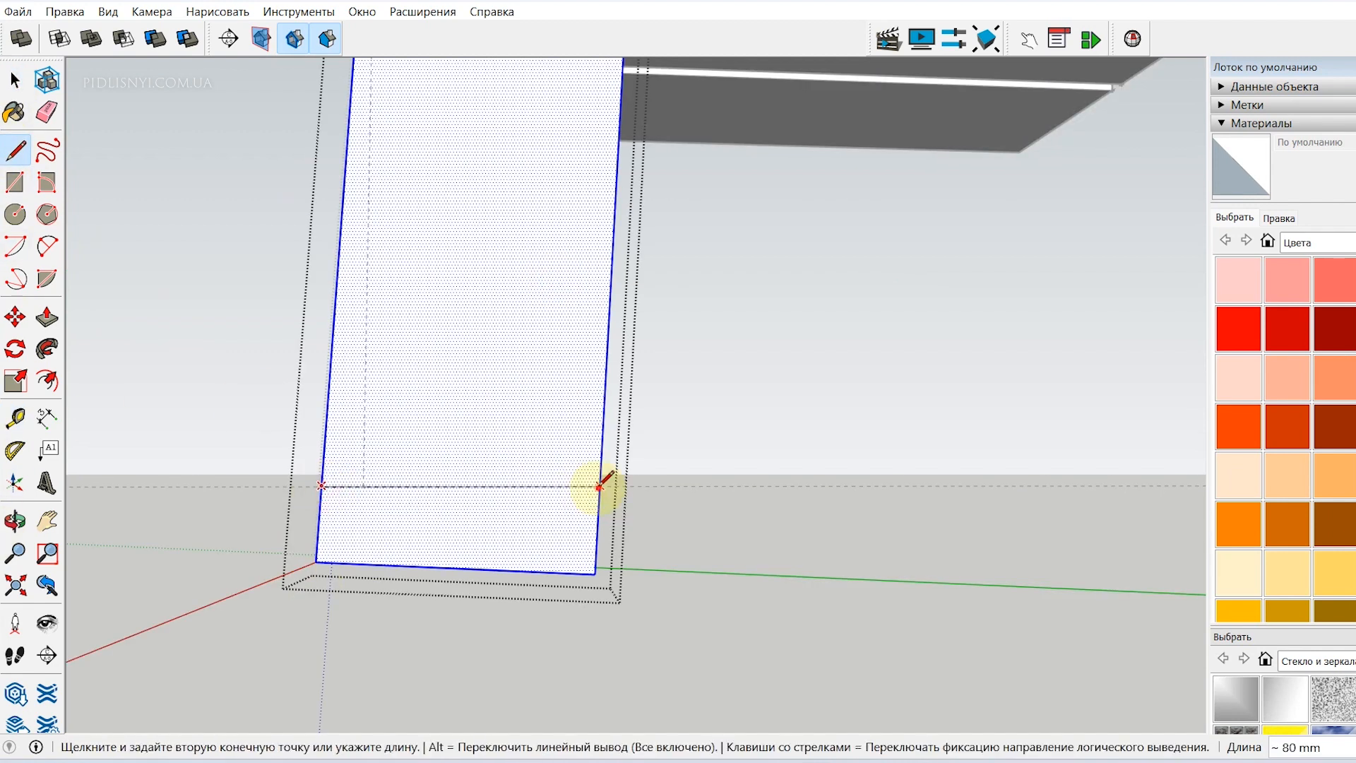
click(599, 486)
Push away the part of the leg below the line to cut its foot level, and close the group
click(13, 534)
drag(551, 515, 332, 520)
click(47, 316)
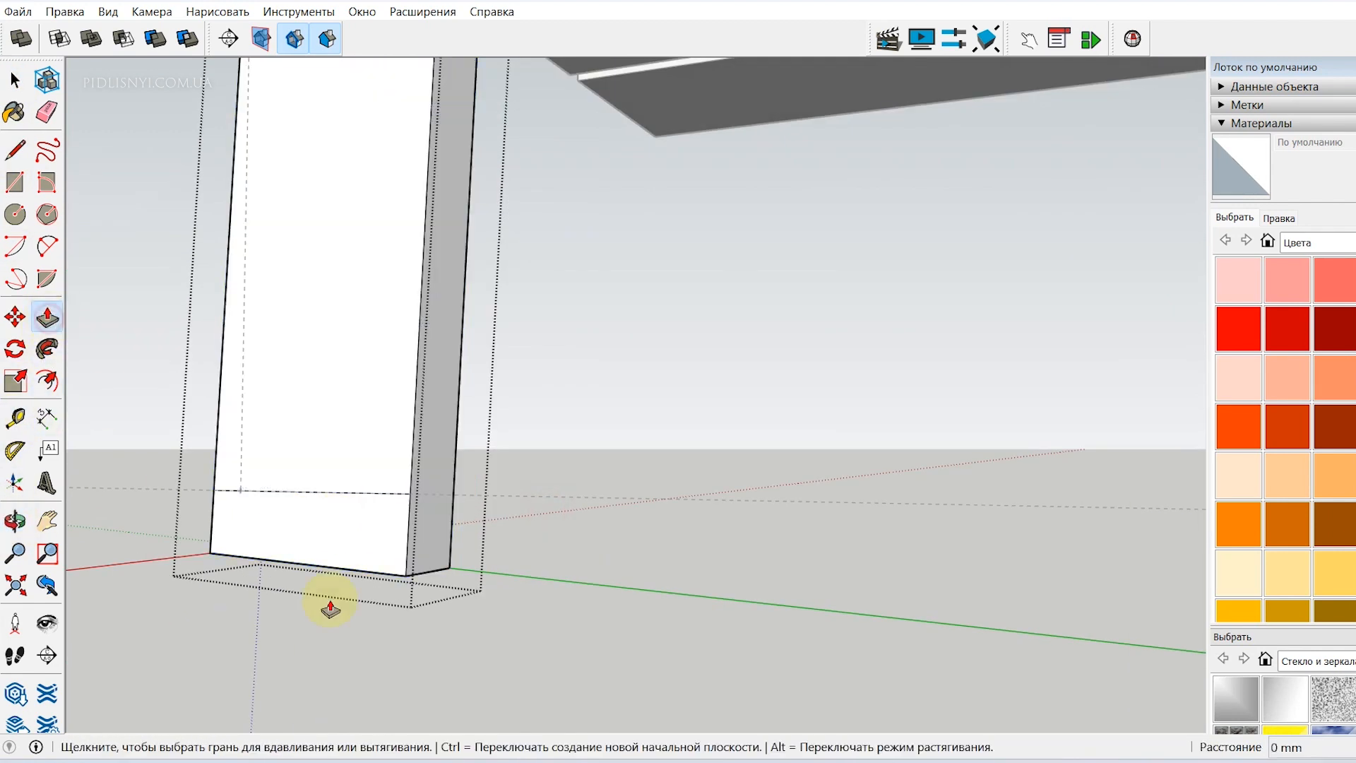
click(339, 530)
click(466, 530)
click(12, 78)
key(Escape)
Place guides on the tabletop's underside 20 mm inward from both outer long edges
click(15, 522)
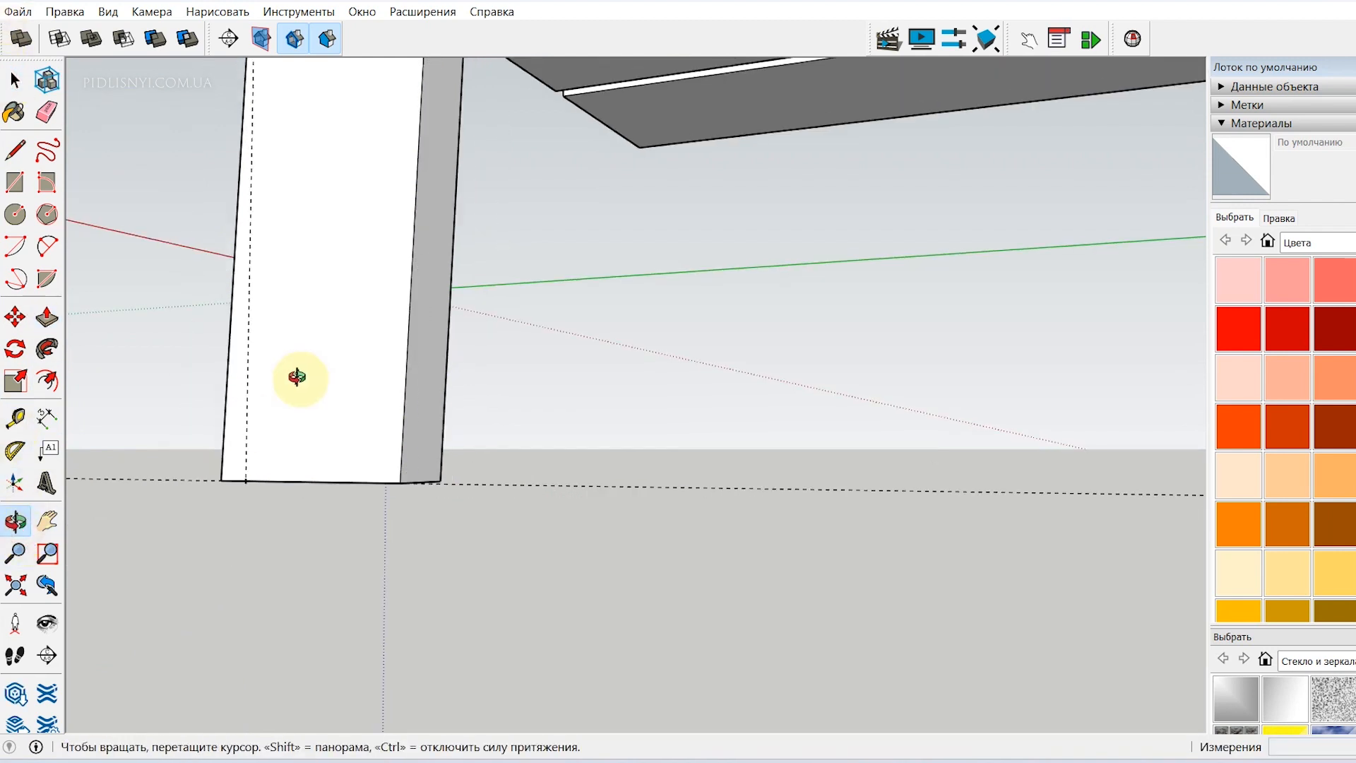
drag(295, 290, 427, 345)
drag(623, 397, 706, 296)
click(17, 421)
click(771, 76)
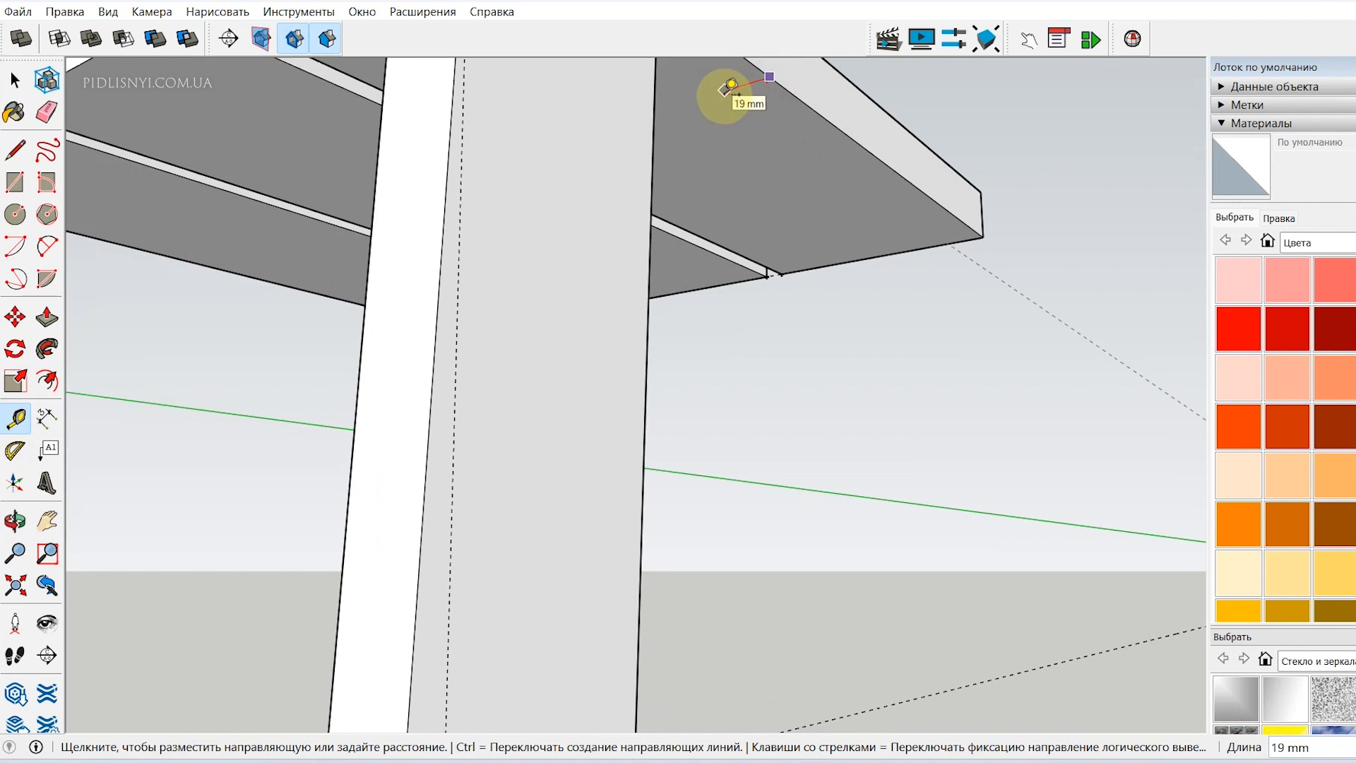
text(20)
key(Return)
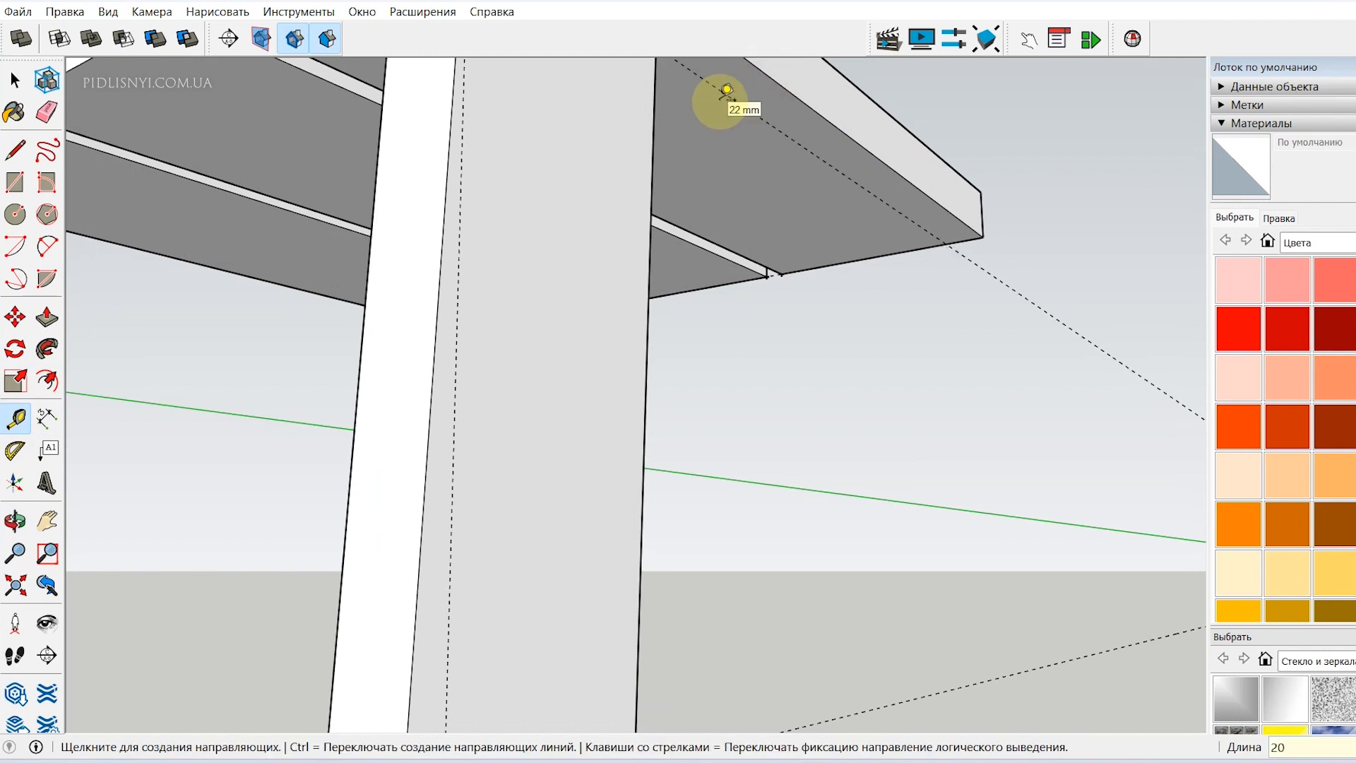
click(170, 255)
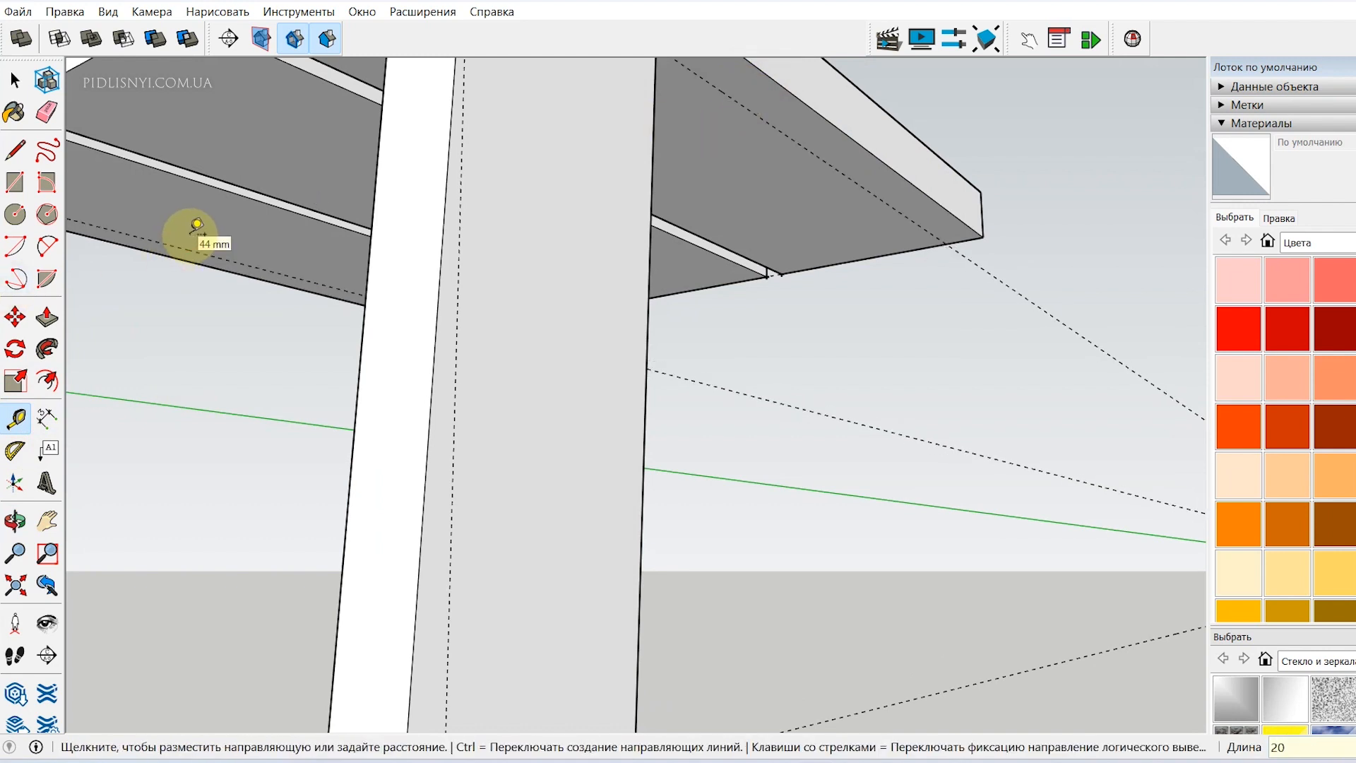
key(Return)
Place guides on the tabletop's underside 10 mm inward from both short ends
click(15, 80)
middle_drag(390, 398, 363, 249)
click(15, 418)
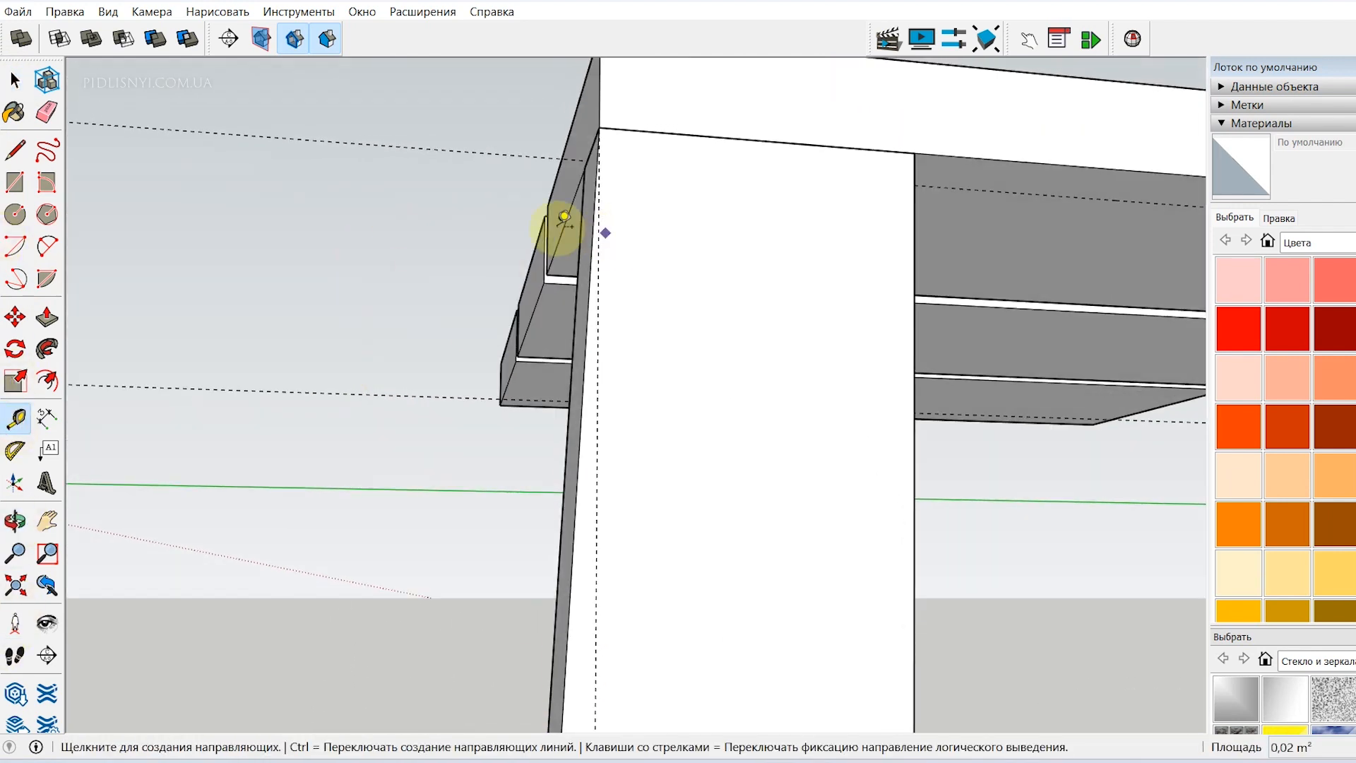
click(582, 217)
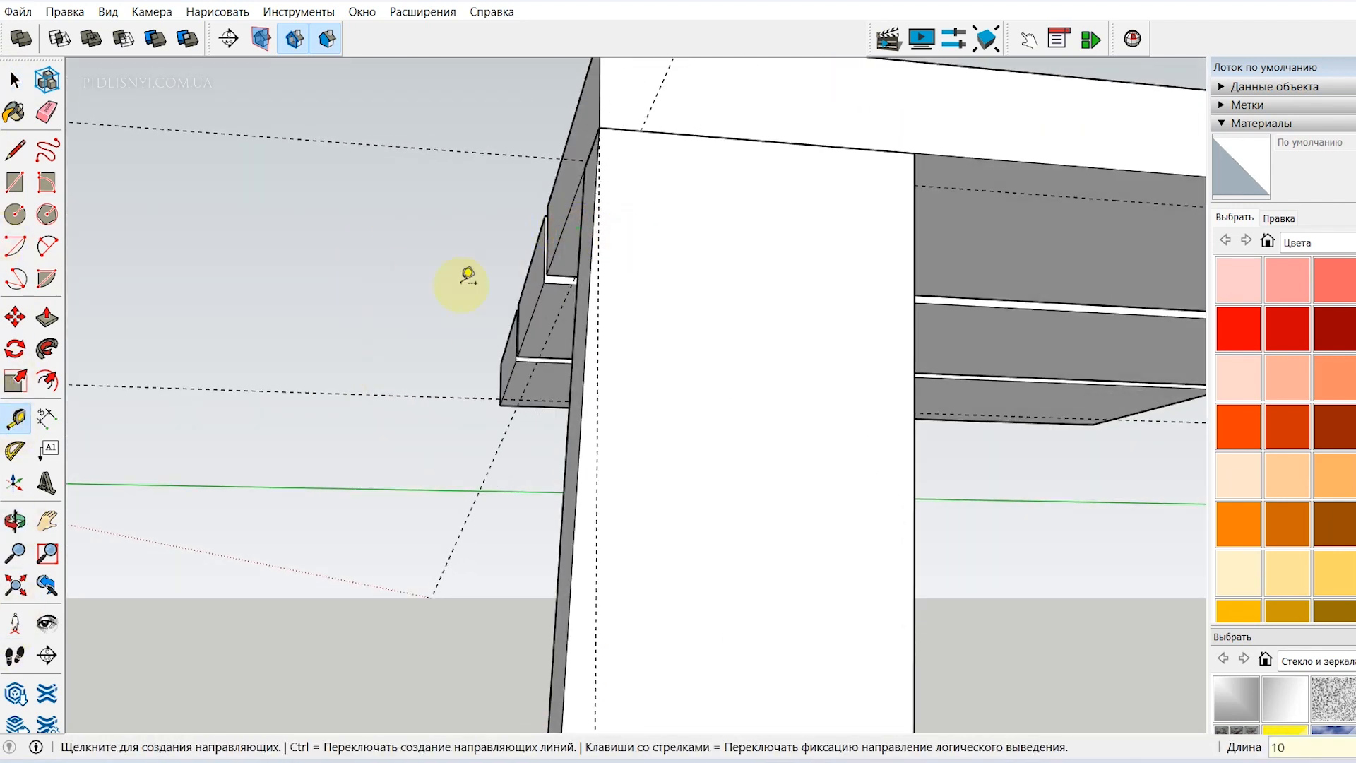
middle_drag(375, 521, 596, 205)
text(10)
key(Return)
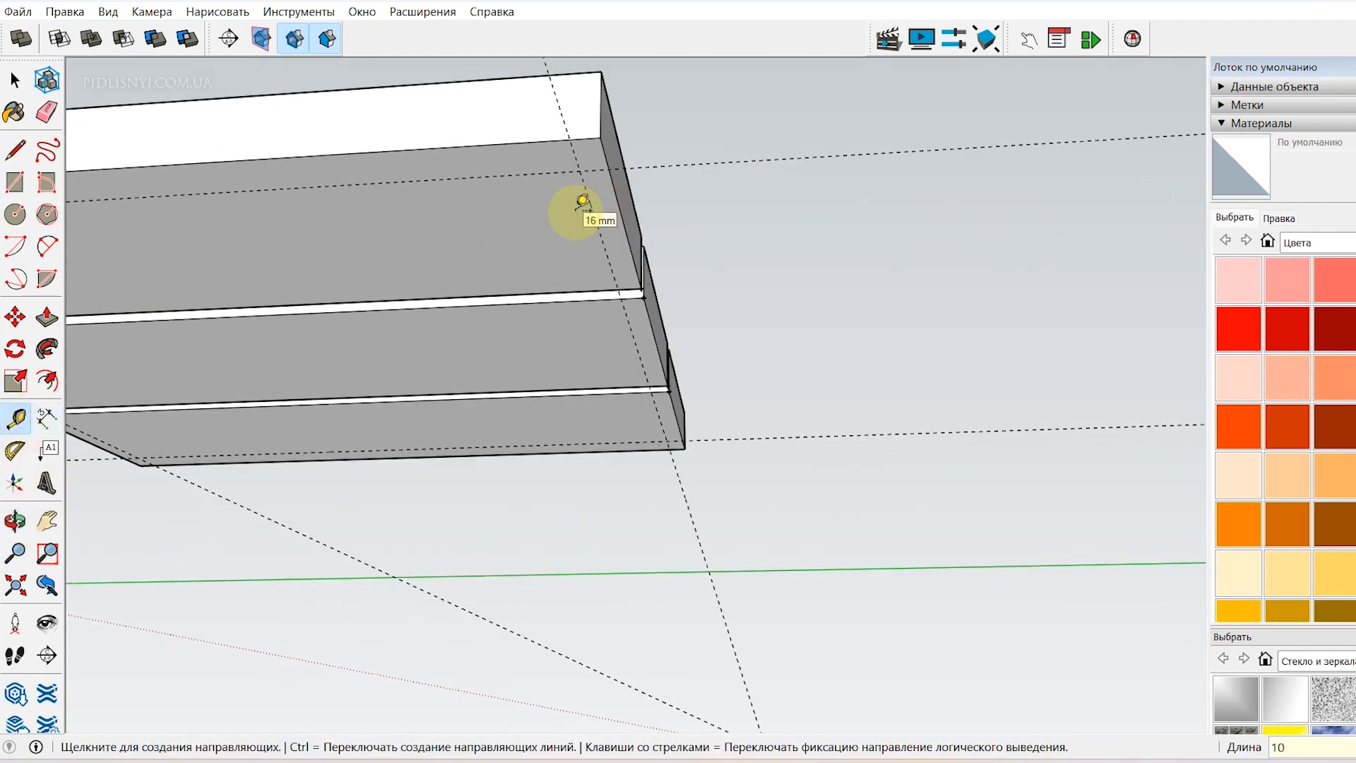
Move the leg by its upper outer corner to the intersection of the guides near the tabletop's corner
key(space)
scroll(145, 551, down, 3)
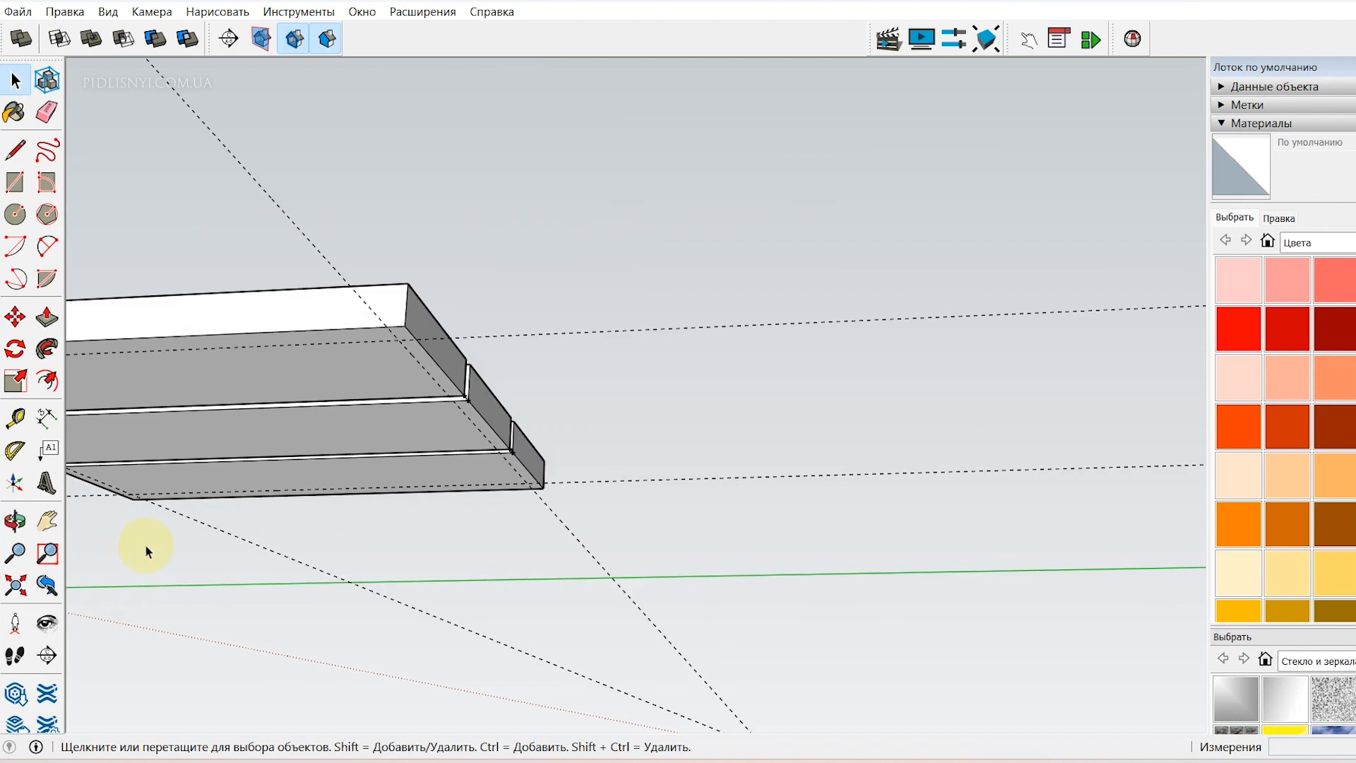
click(19, 531)
shift+drag(299, 517, 912, 597)
scroll(911, 597, up, 3)
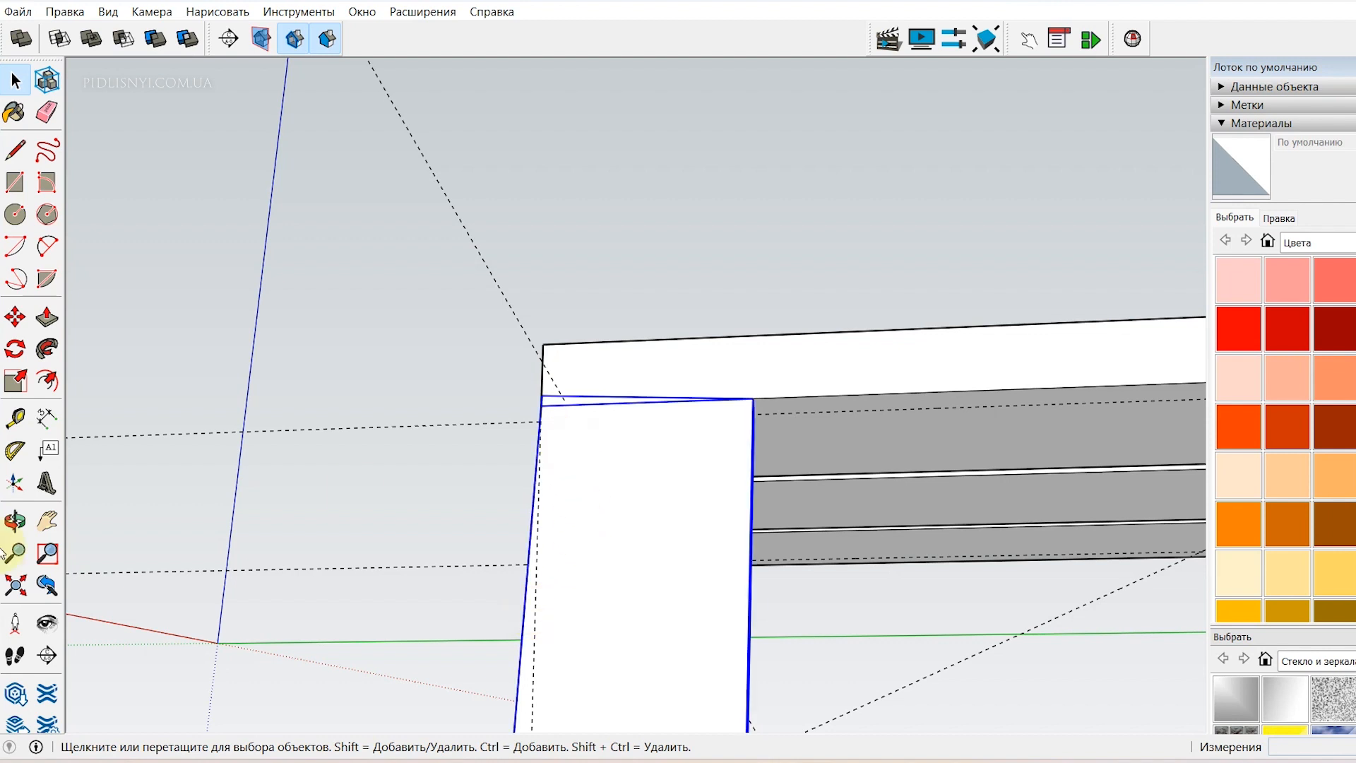
click(15, 522)
drag(581, 447, 883, 607)
shift+drag(755, 496, 612, 281)
scroll(613, 300, up, 3)
drag(650, 402, 813, 240)
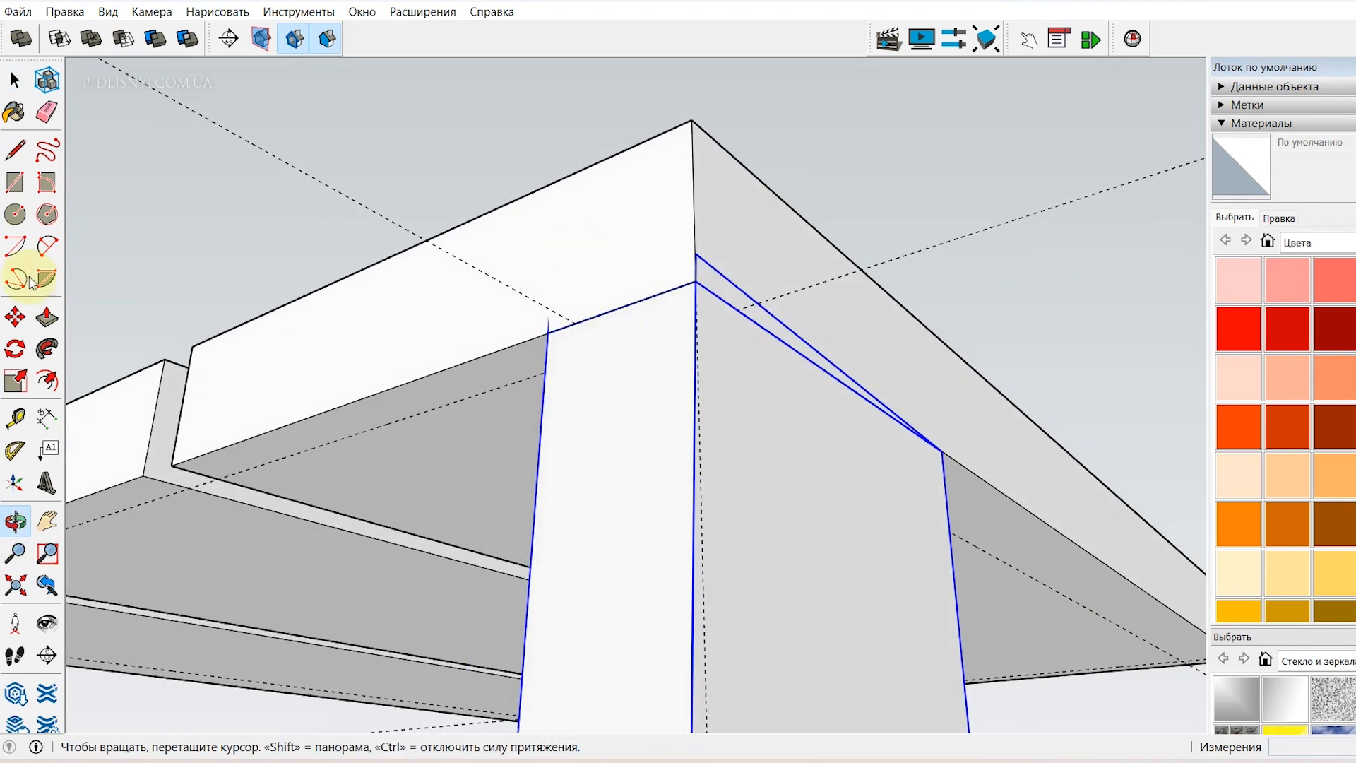
key(m)
click(696, 281)
click(620, 345)
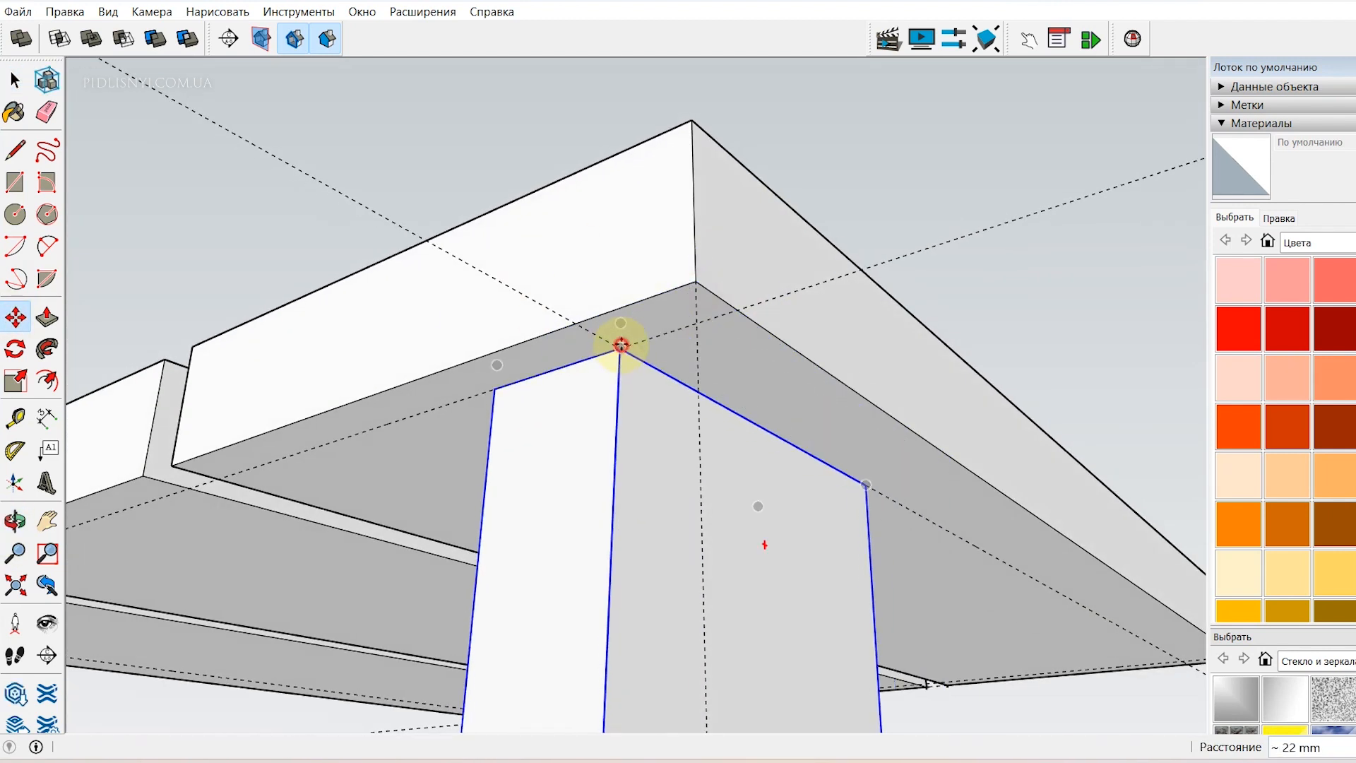
click(14, 79)
click(353, 205)
Copy the leg along the outer board to the guide intersection at the tabletop's opposite end
scroll(459, 281, down, 4)
click(15, 522)
drag(899, 420, 396, 226)
click(14, 88)
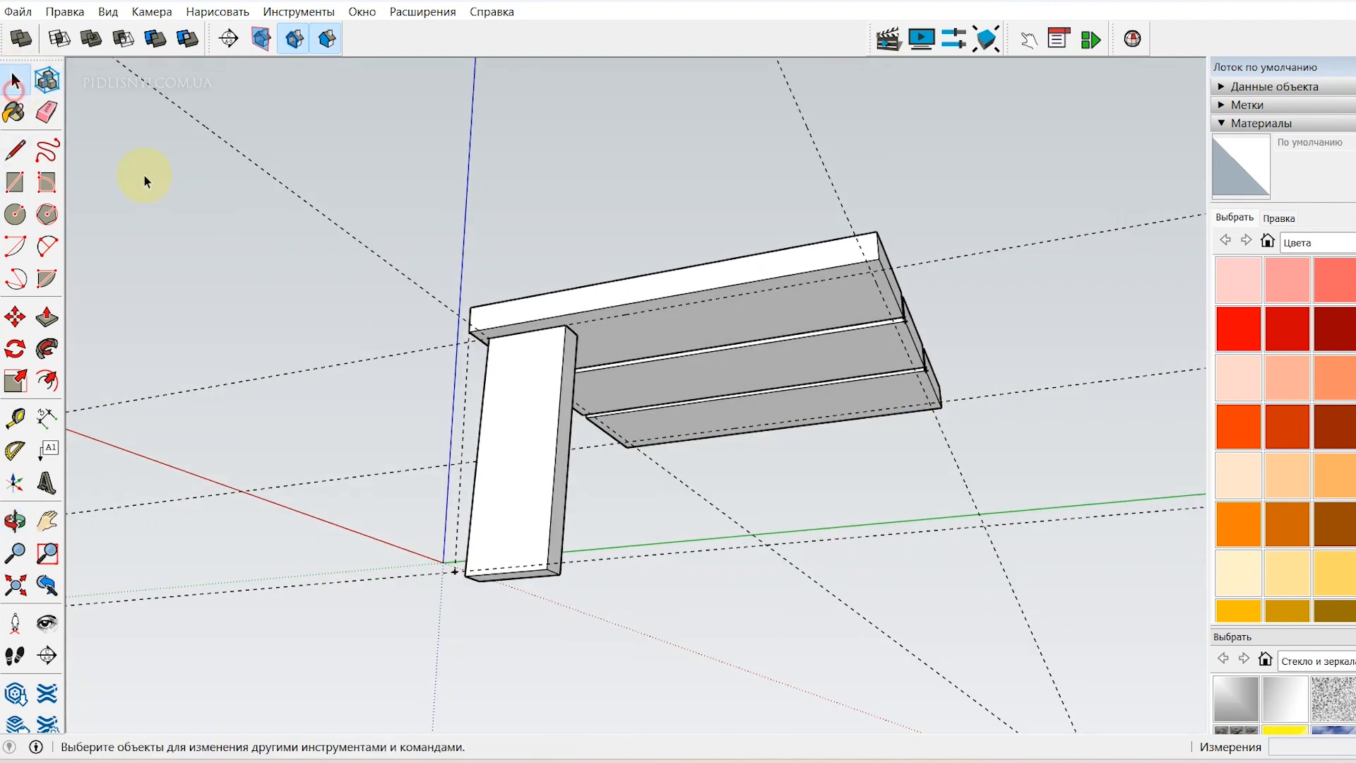
click(487, 424)
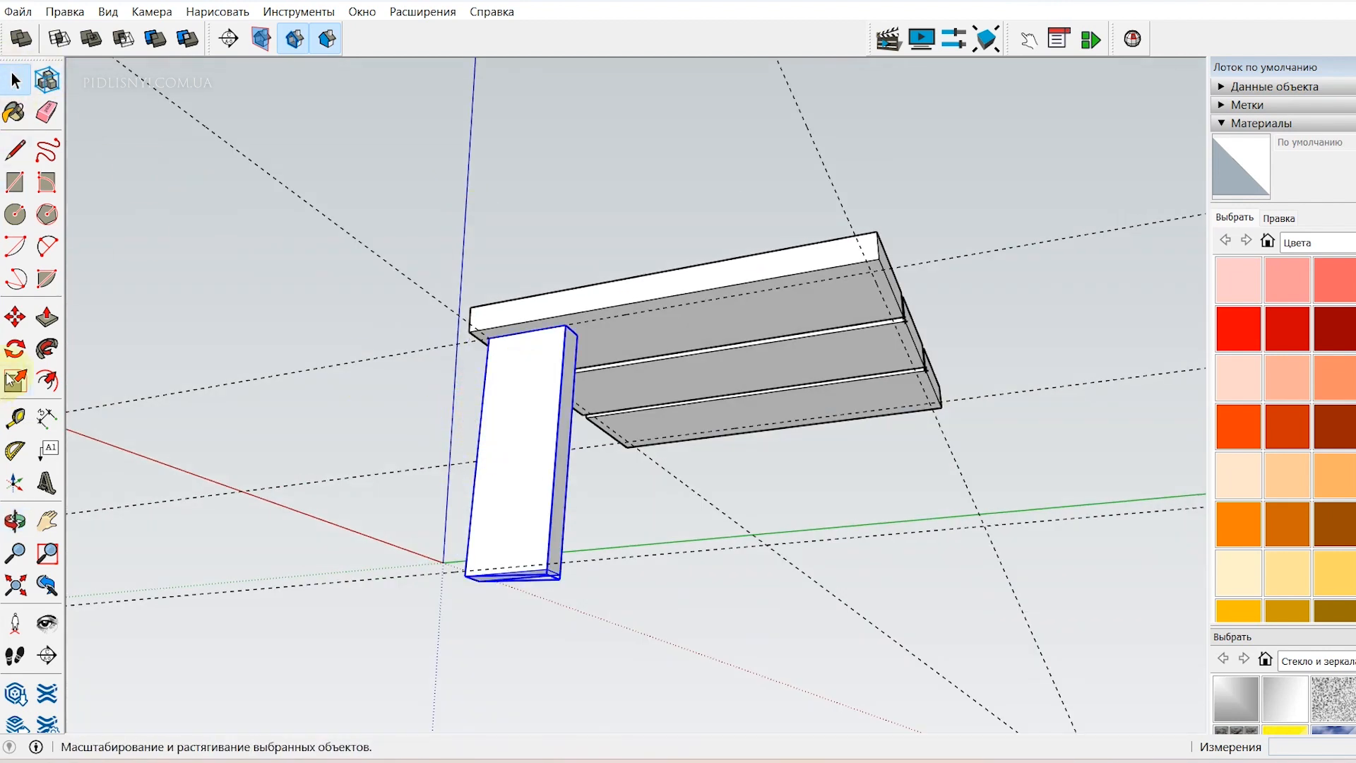
click(15, 318)
click(489, 341)
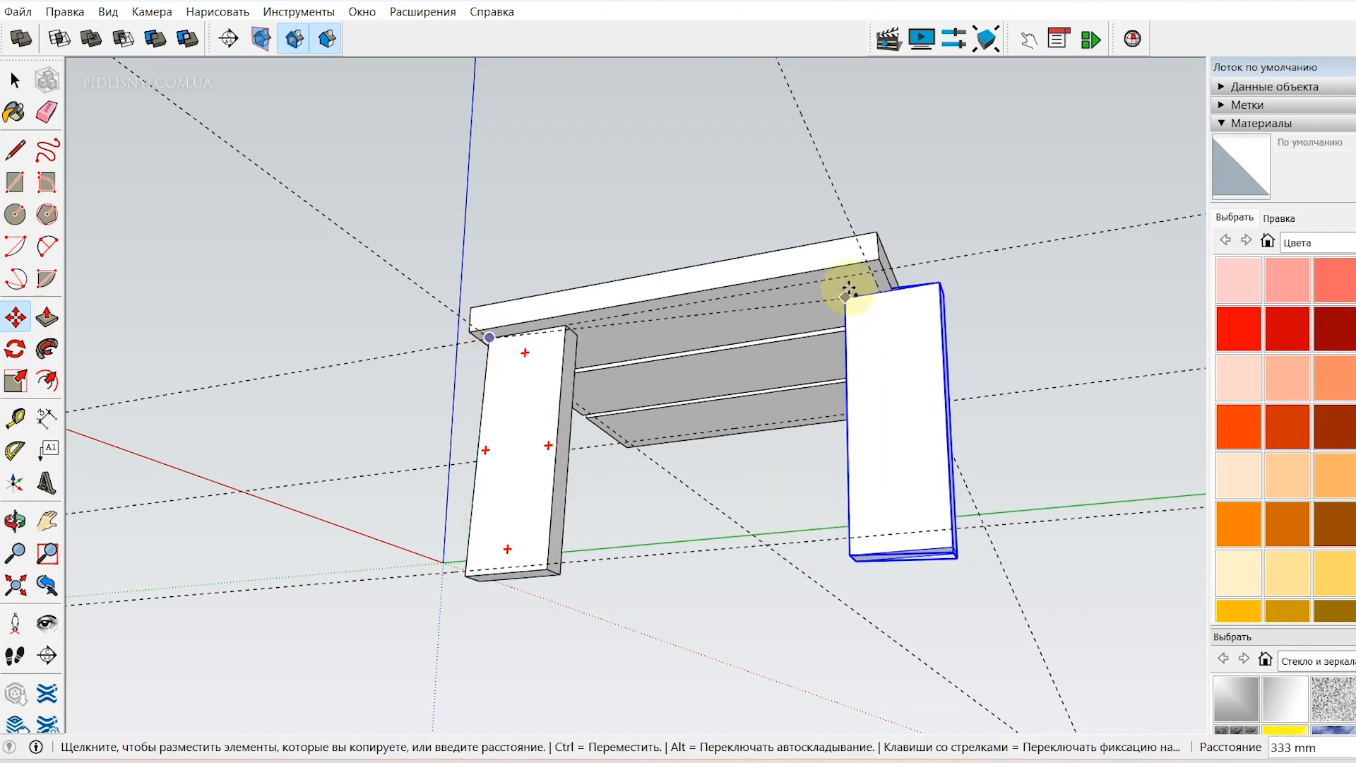
click(868, 269)
key(ctrl+z)
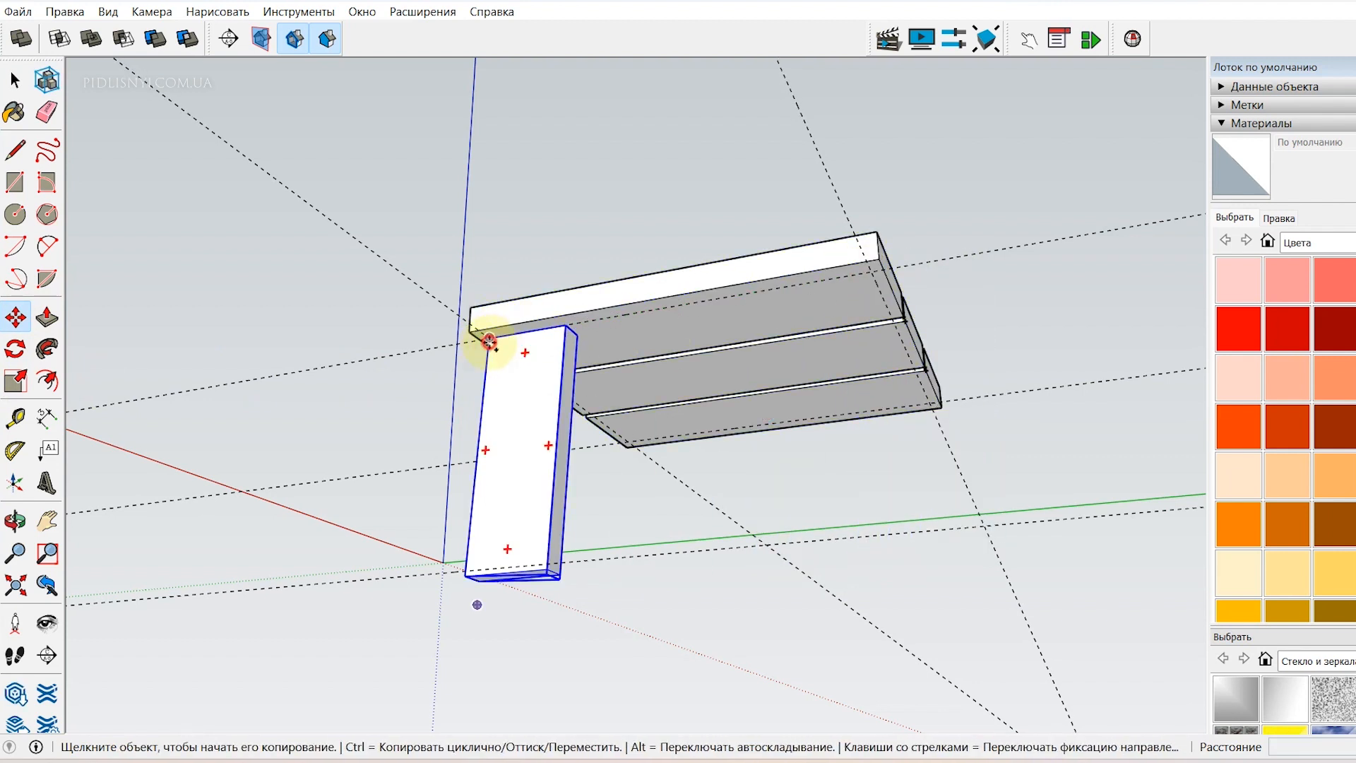
click(489, 341)
key(ctrl)
click(870, 273)
Rotate the copied leg half a turn in the horizontal plane about its upper corner
click(15, 521)
drag(494, 318, 742, 460)
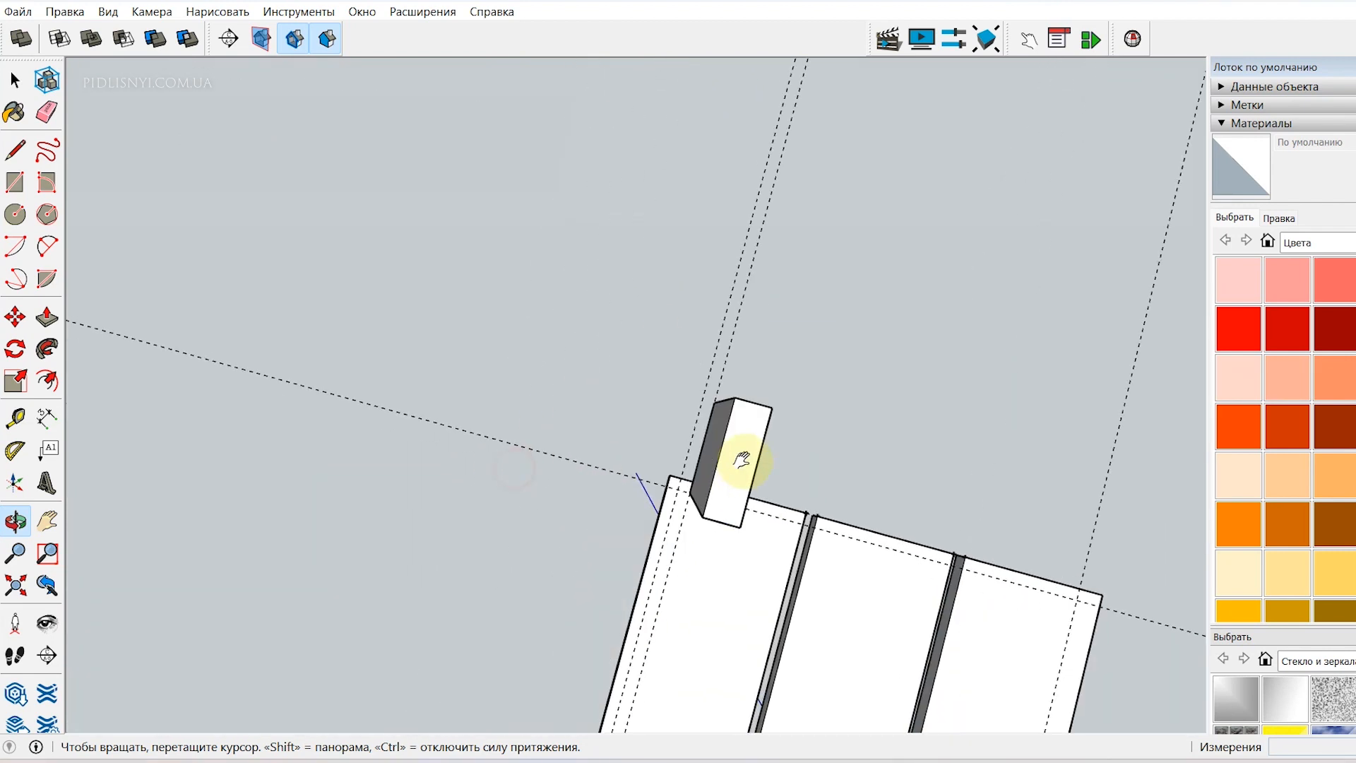
scroll(742, 460, up, 3)
click(15, 348)
click(726, 316)
key(Escape)
click(726, 316)
click(869, 622)
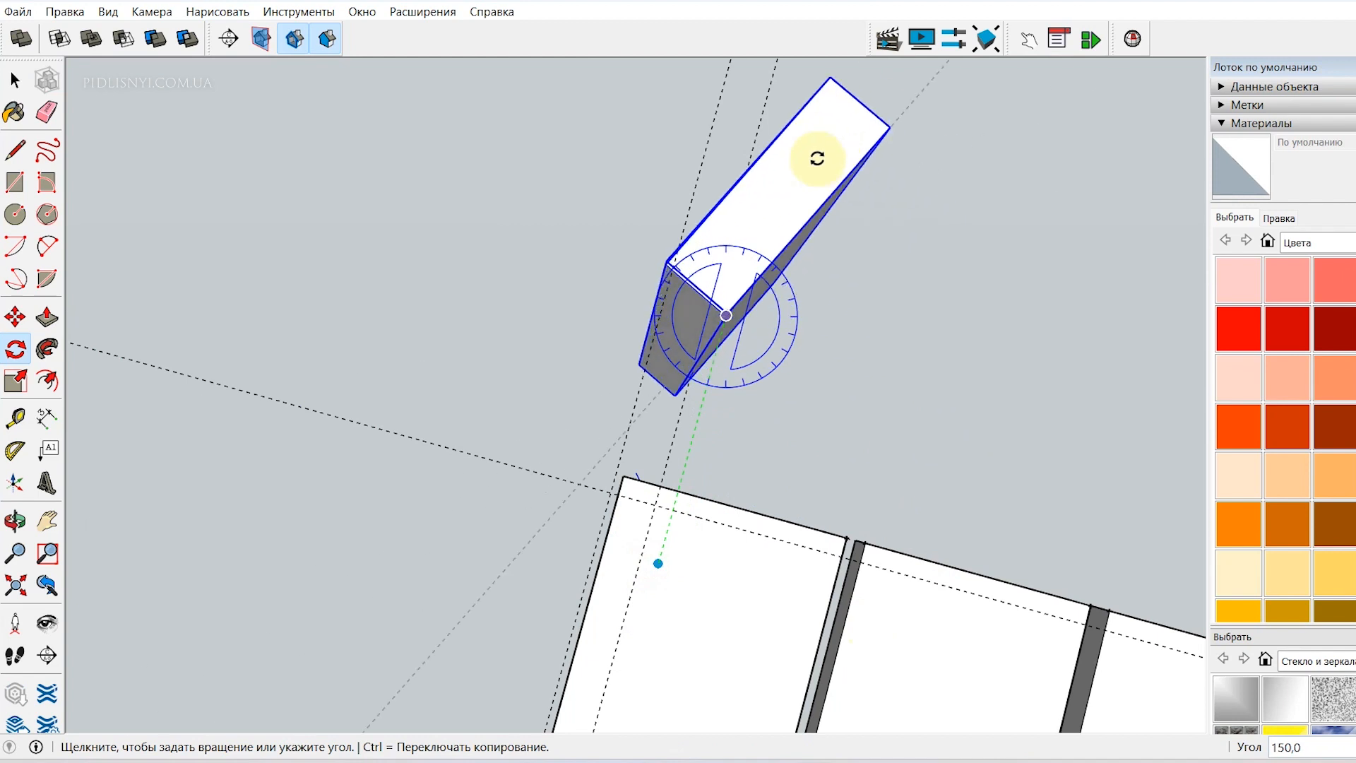
click(757, 142)
click(15, 450)
key(space)
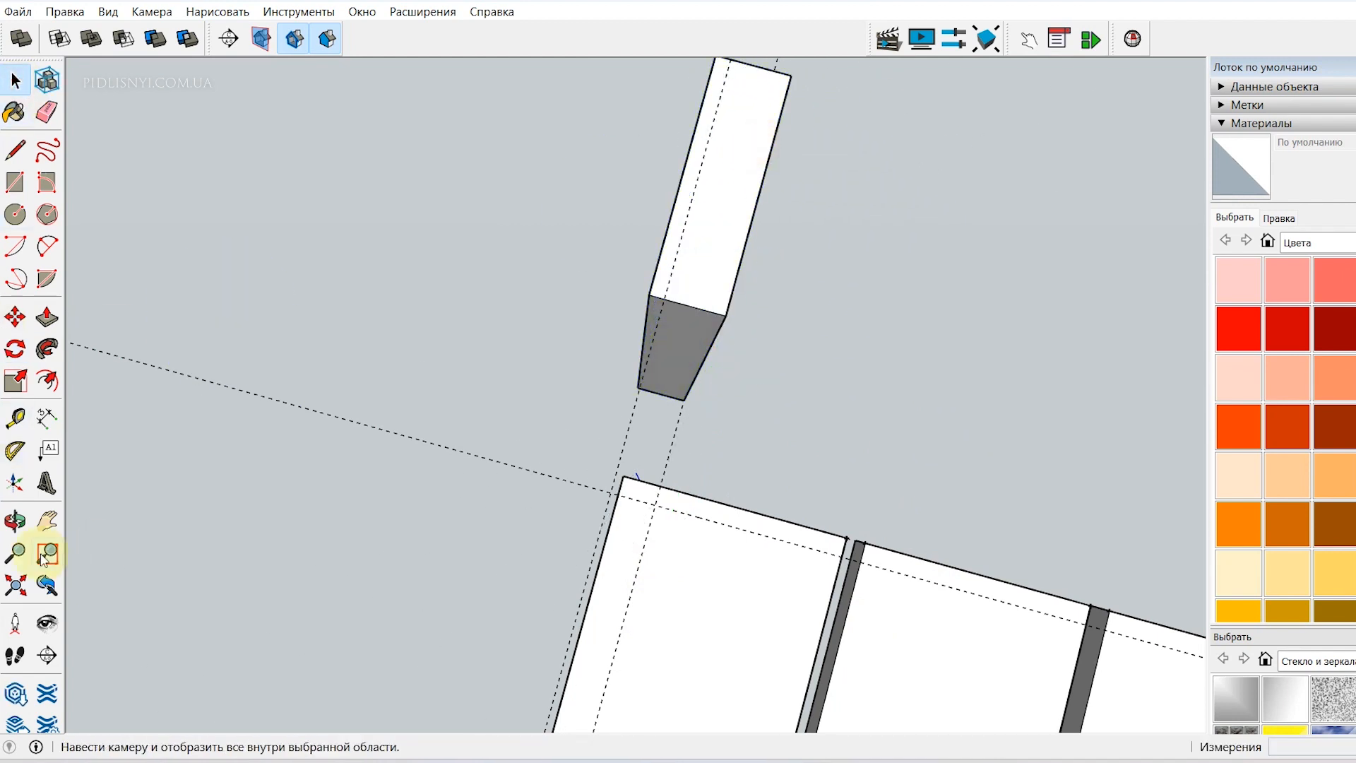
Move the rotated leg by its upper outer corner to the guide intersection under the tabletop's corner
click(18, 523)
drag(283, 494, 699, 318)
click(15, 81)
middle_drag(265, 413, 828, 385)
click(15, 316)
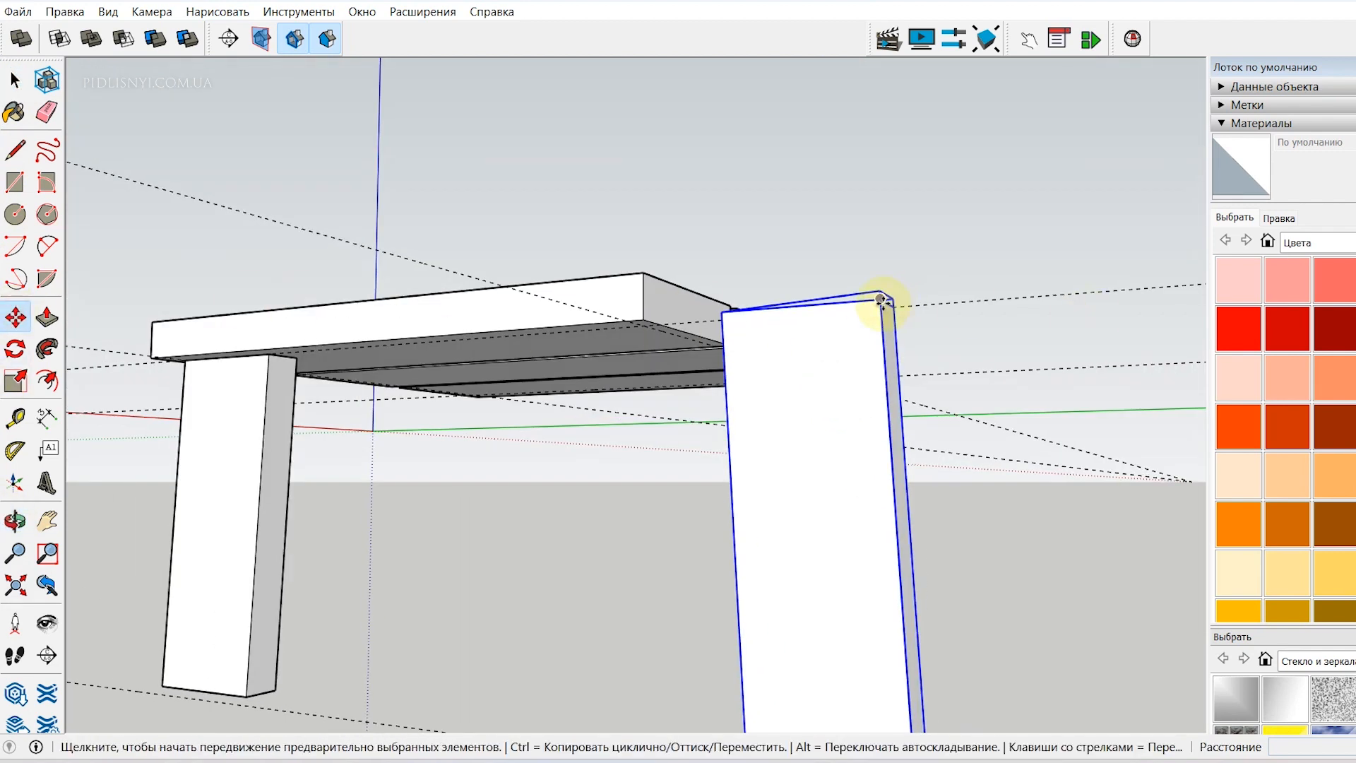
click(881, 300)
scroll(640, 303, up, 3)
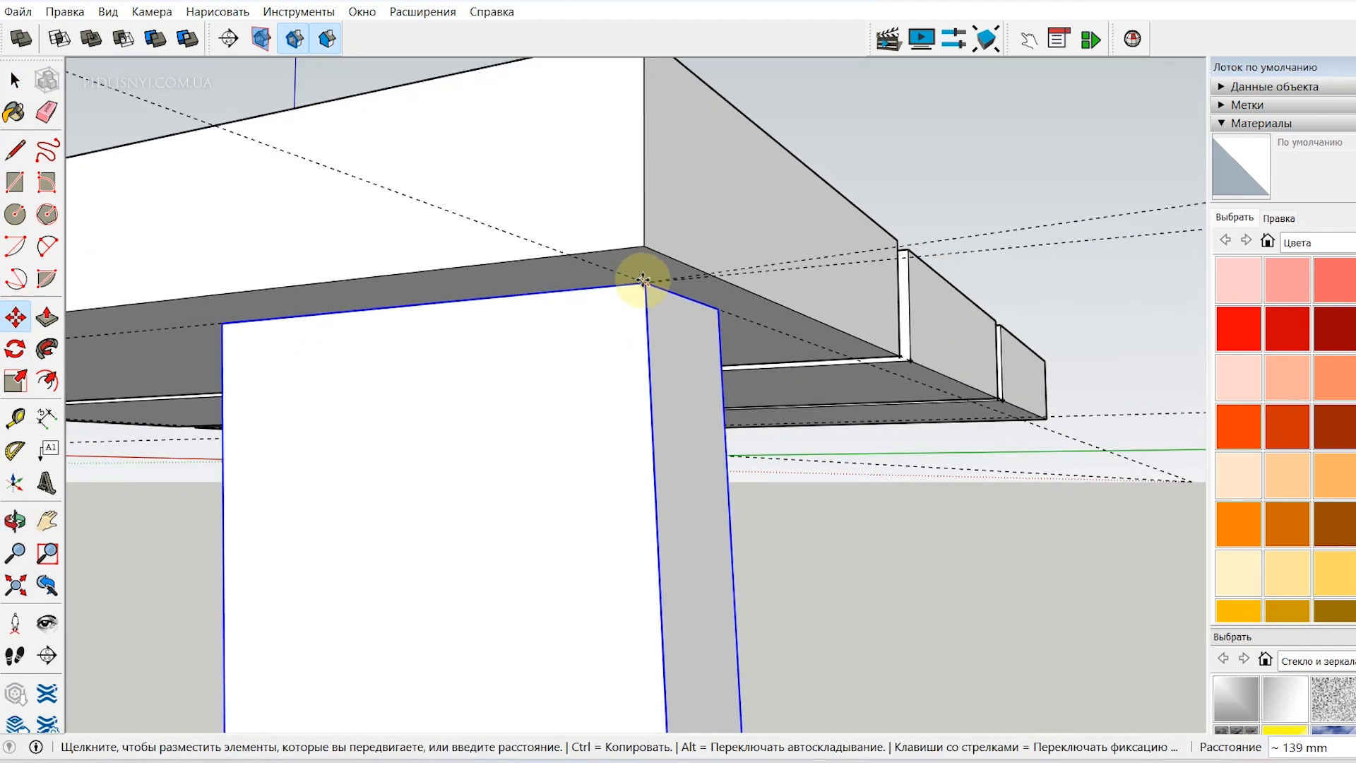
click(643, 281)
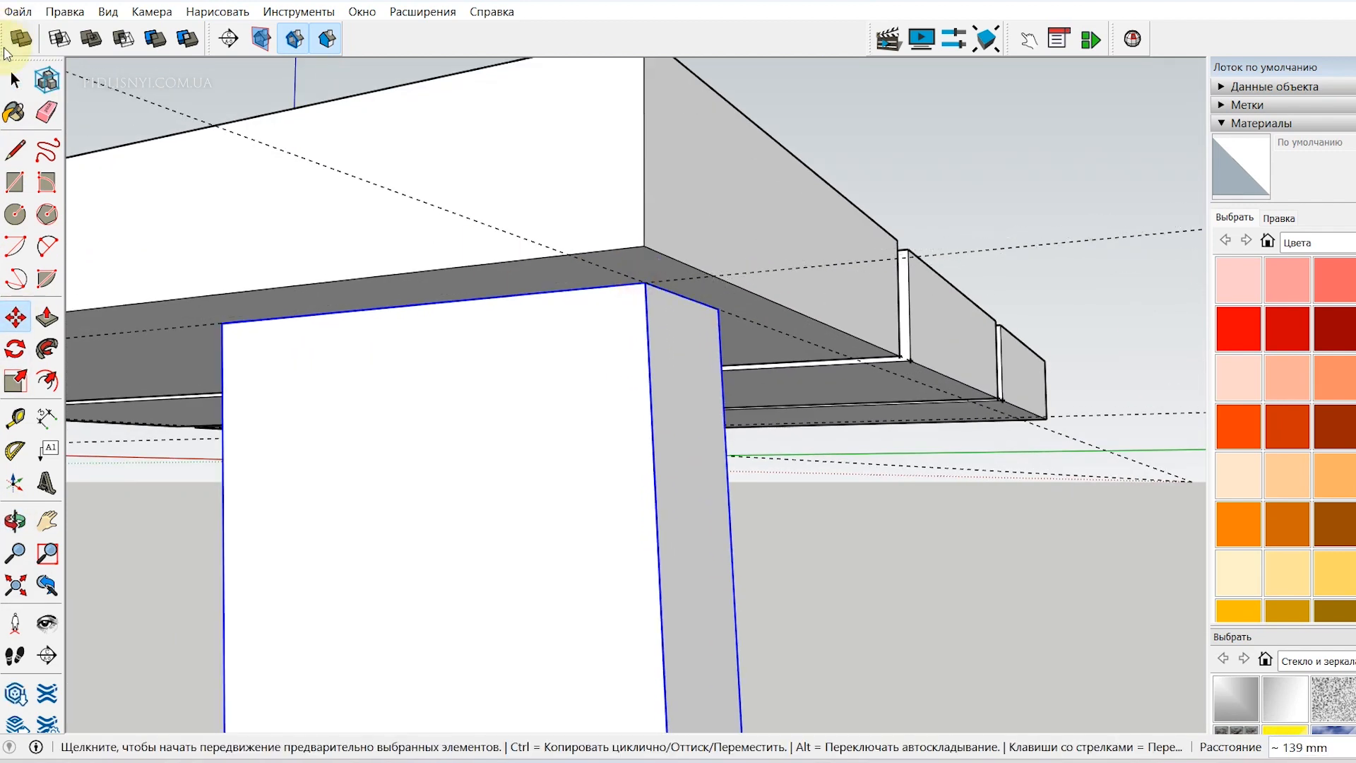
click(14, 79)
click(173, 85)
Copy both legs by an upper outer corner to the guide intersection under the outer board on the tabletop's opposite side
scroll(193, 200, down, 2)
click(14, 522)
drag(659, 258, 516, 238)
key(space)
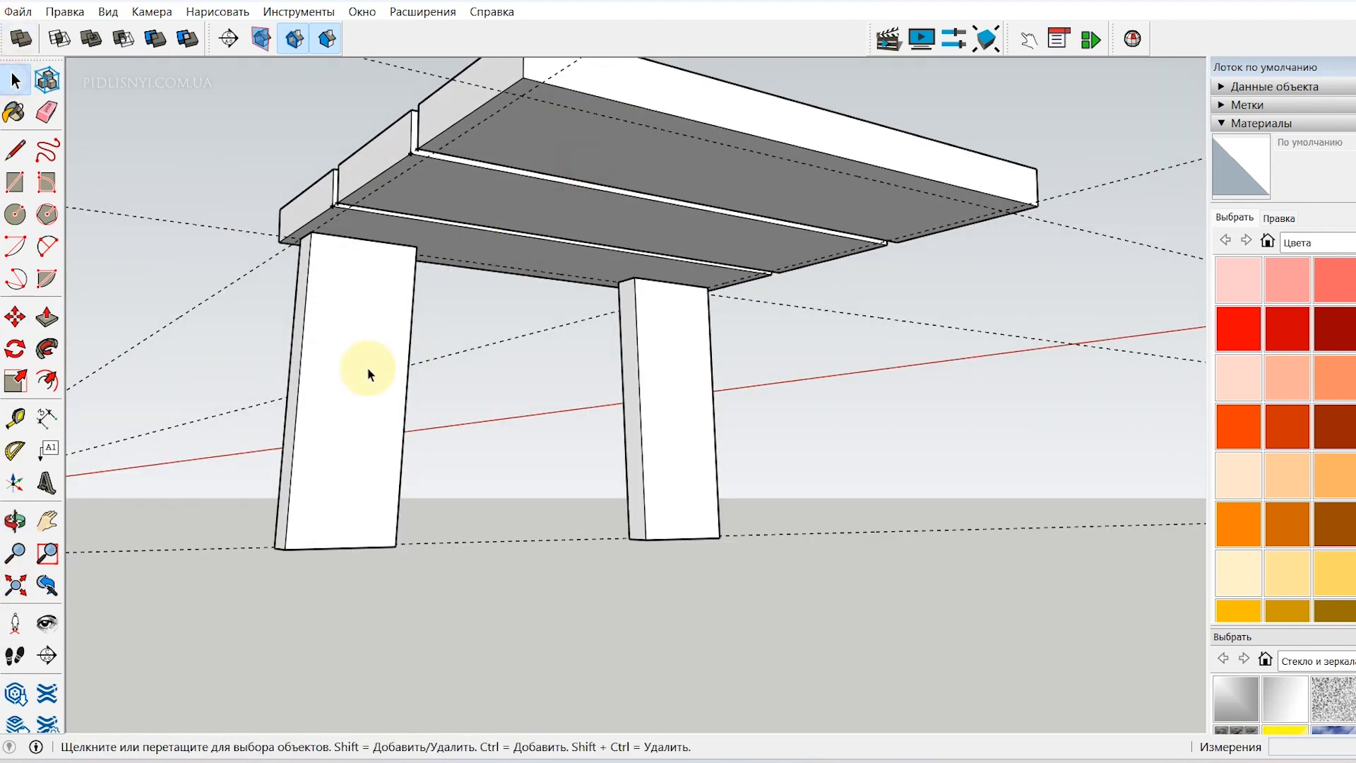
click(5, 317)
click(312, 232)
key(Escape)
ctrl+click(312, 232)
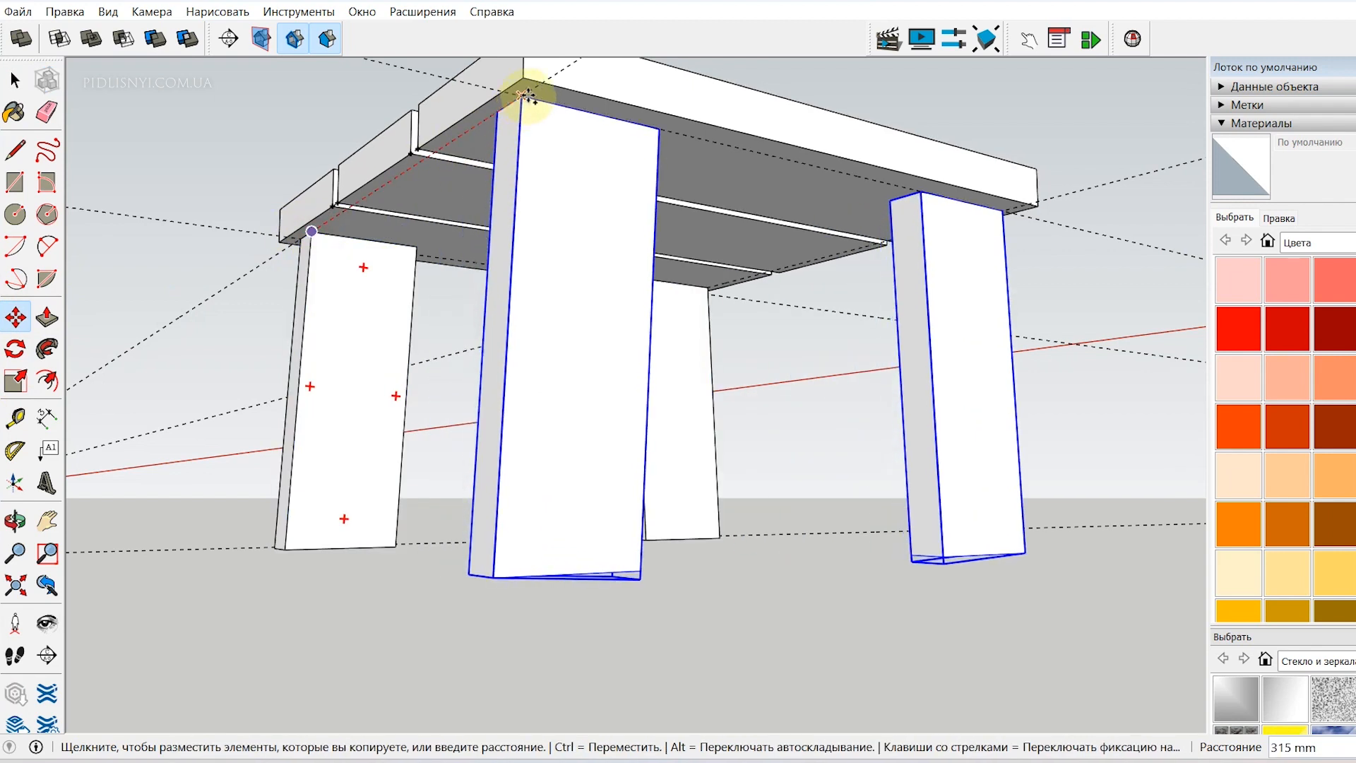
click(519, 99)
key(space)
click(157, 389)
Delete all construction guides from the model
click(16, 522)
drag(353, 423, 432, 565)
click(13, 82)
click(65, 11)
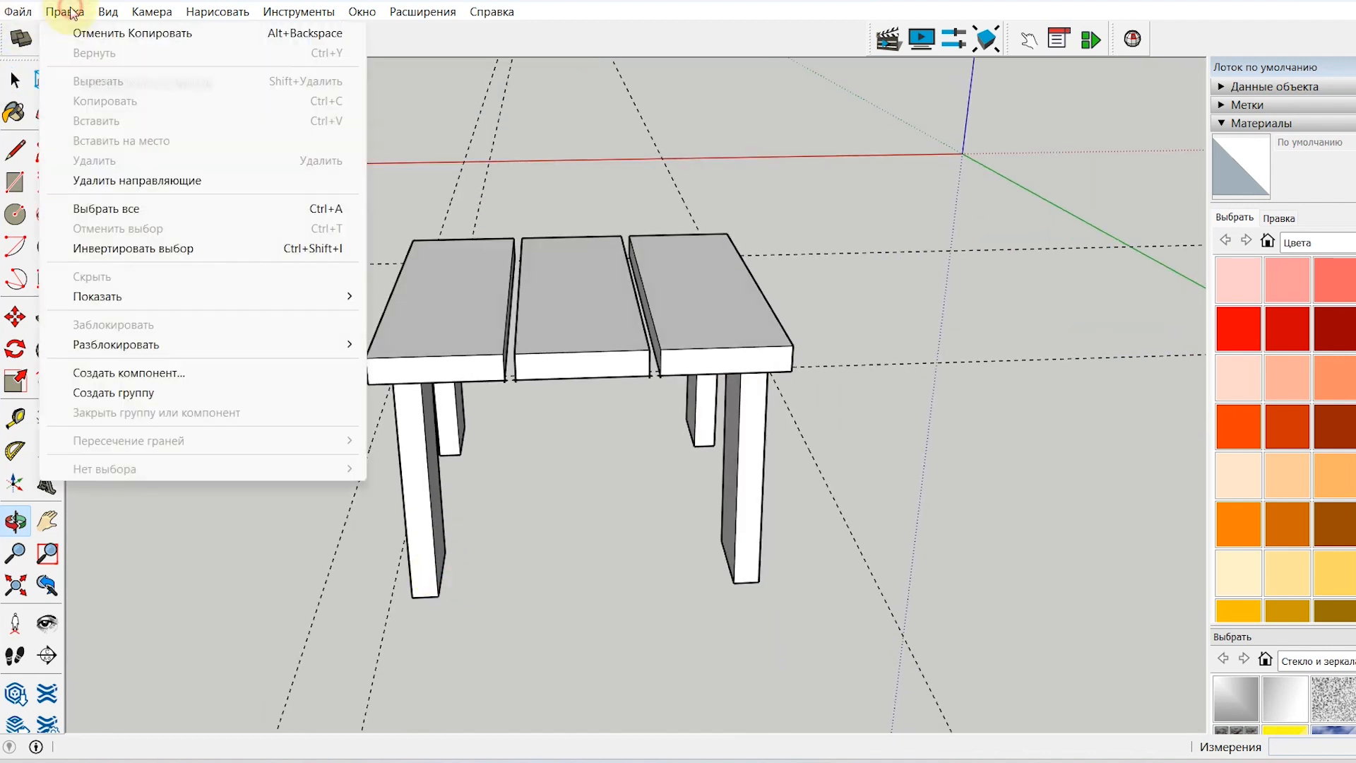
click(185, 180)
Close the gaps in the upper toolbar row by moving the two separate toolbar groups next to the style tools
drag(871, 35, 319, 38)
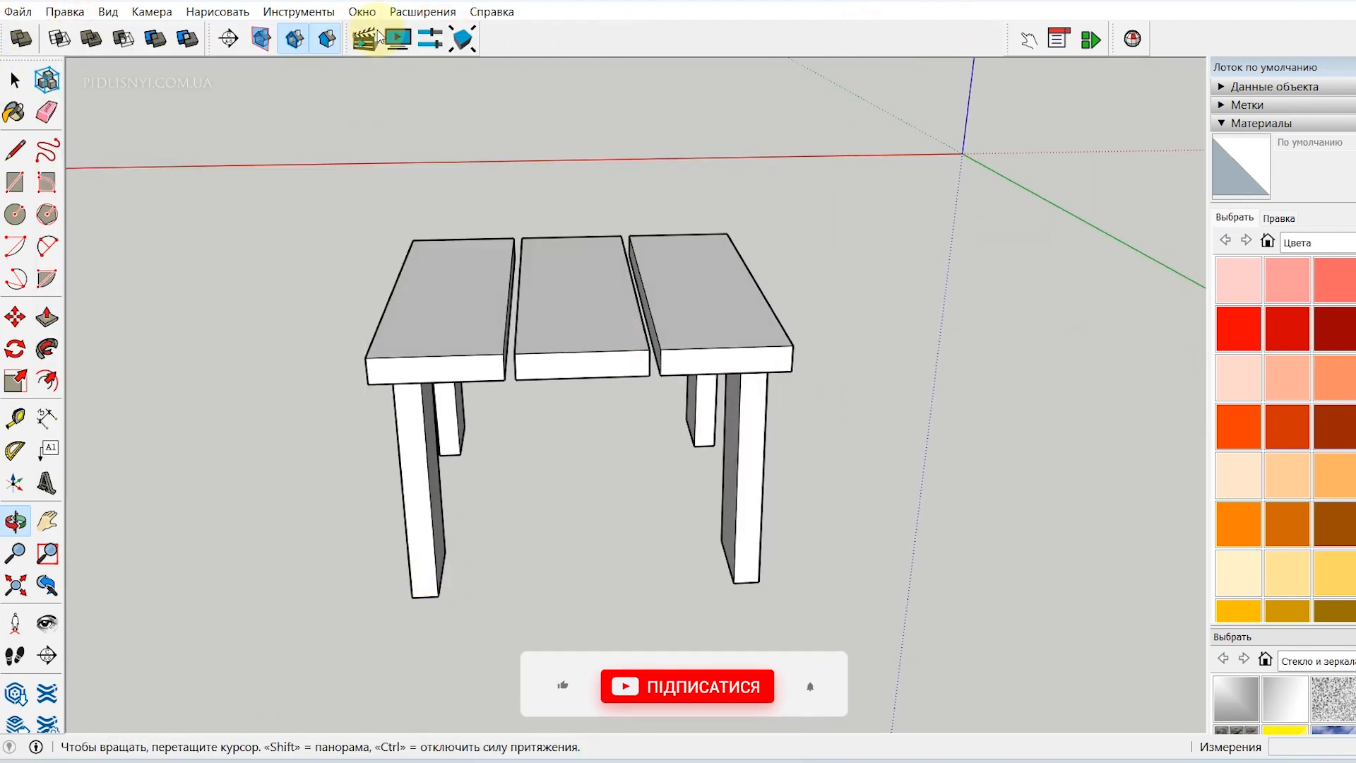
drag(1010, 32, 416, 22)
drag(403, 234, 4, 180)
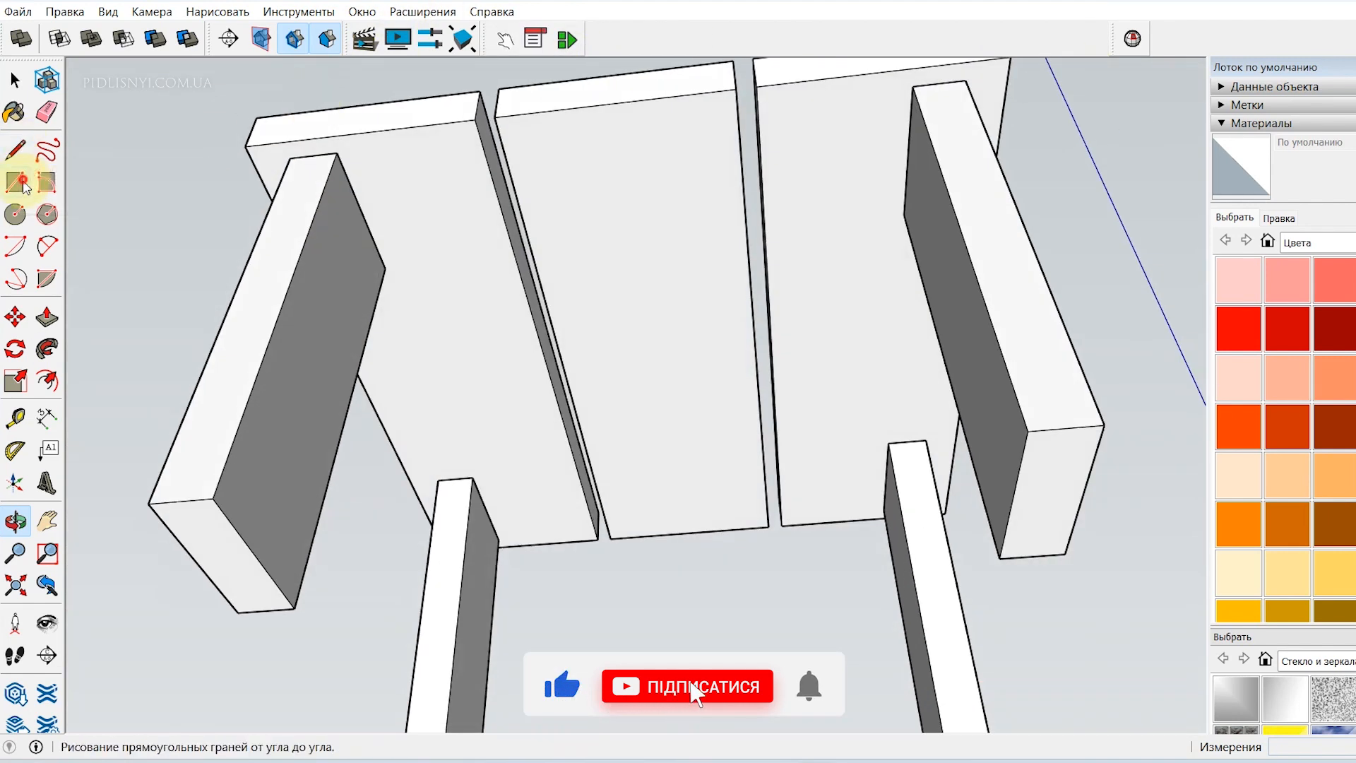
click(15, 183)
click(337, 152)
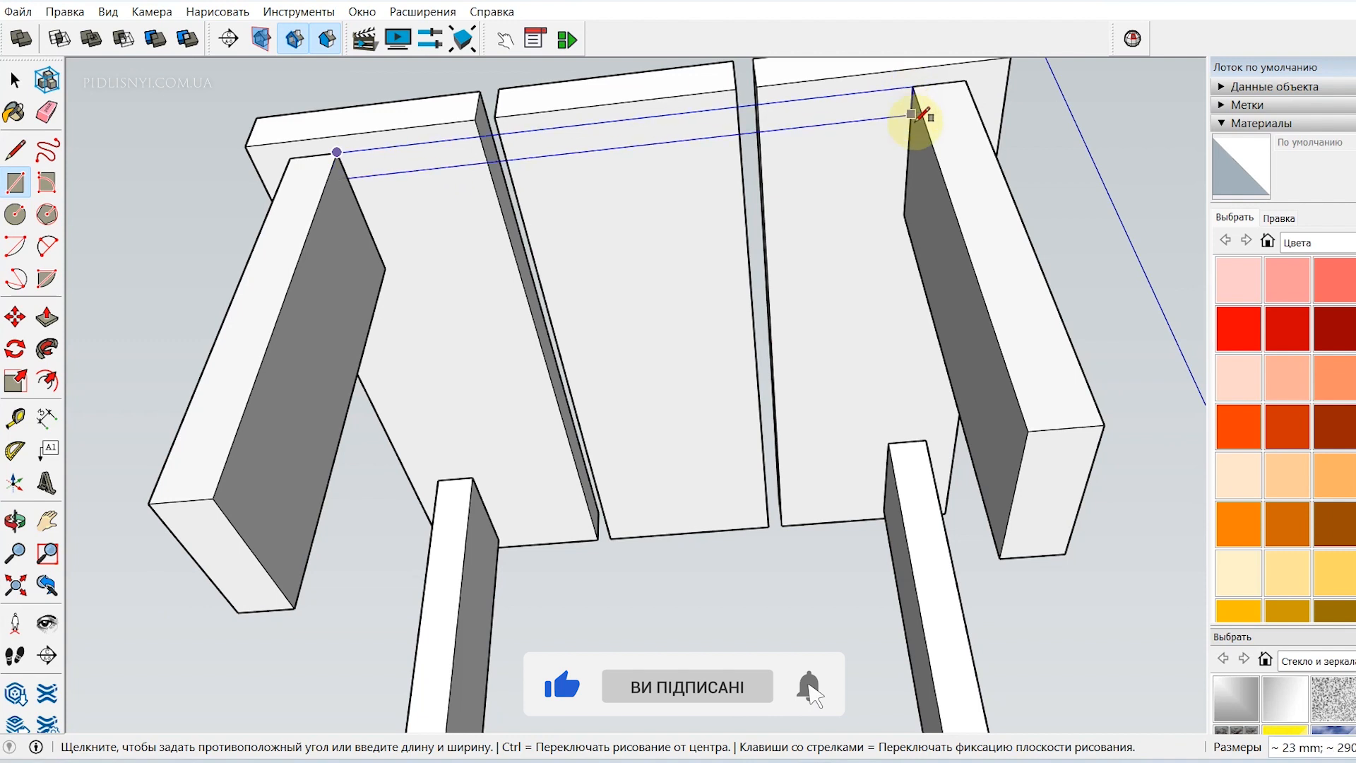
text(2)
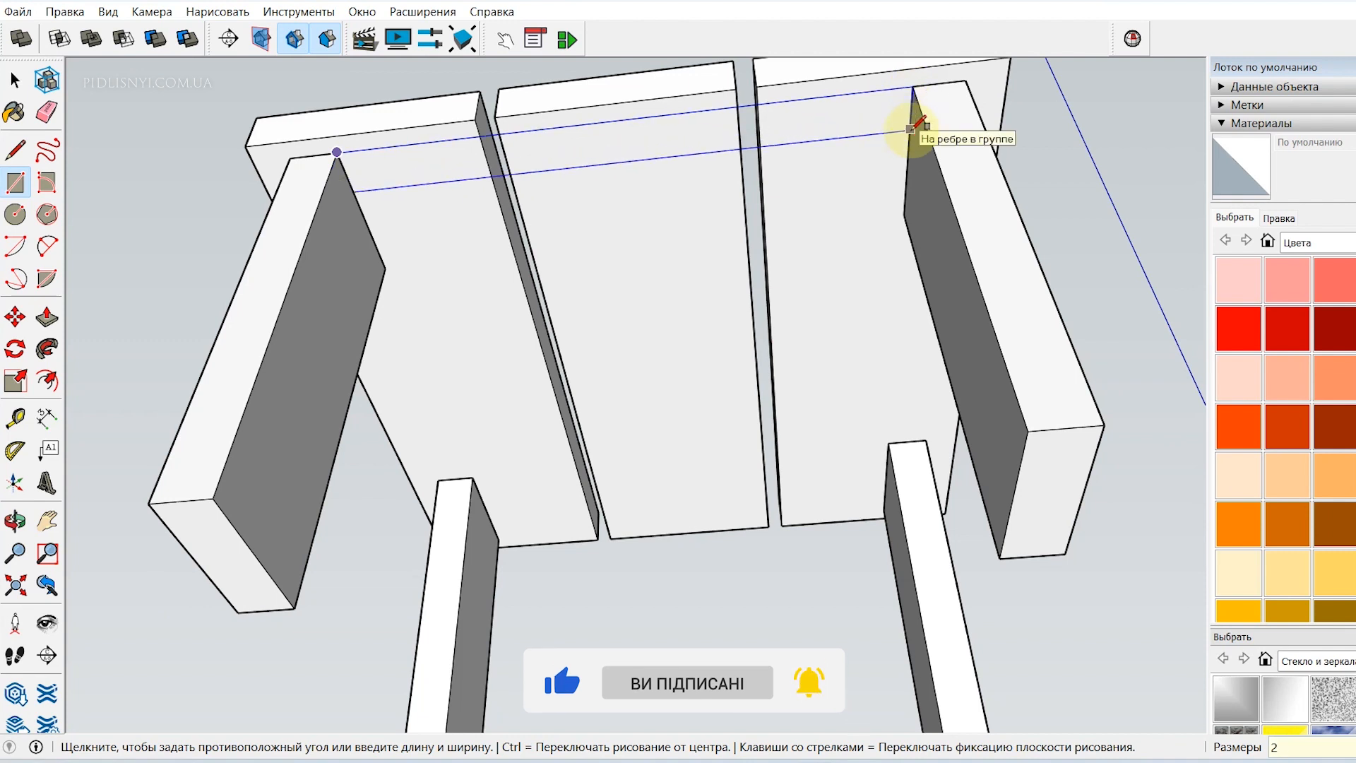
text(5;25)
key(Return)
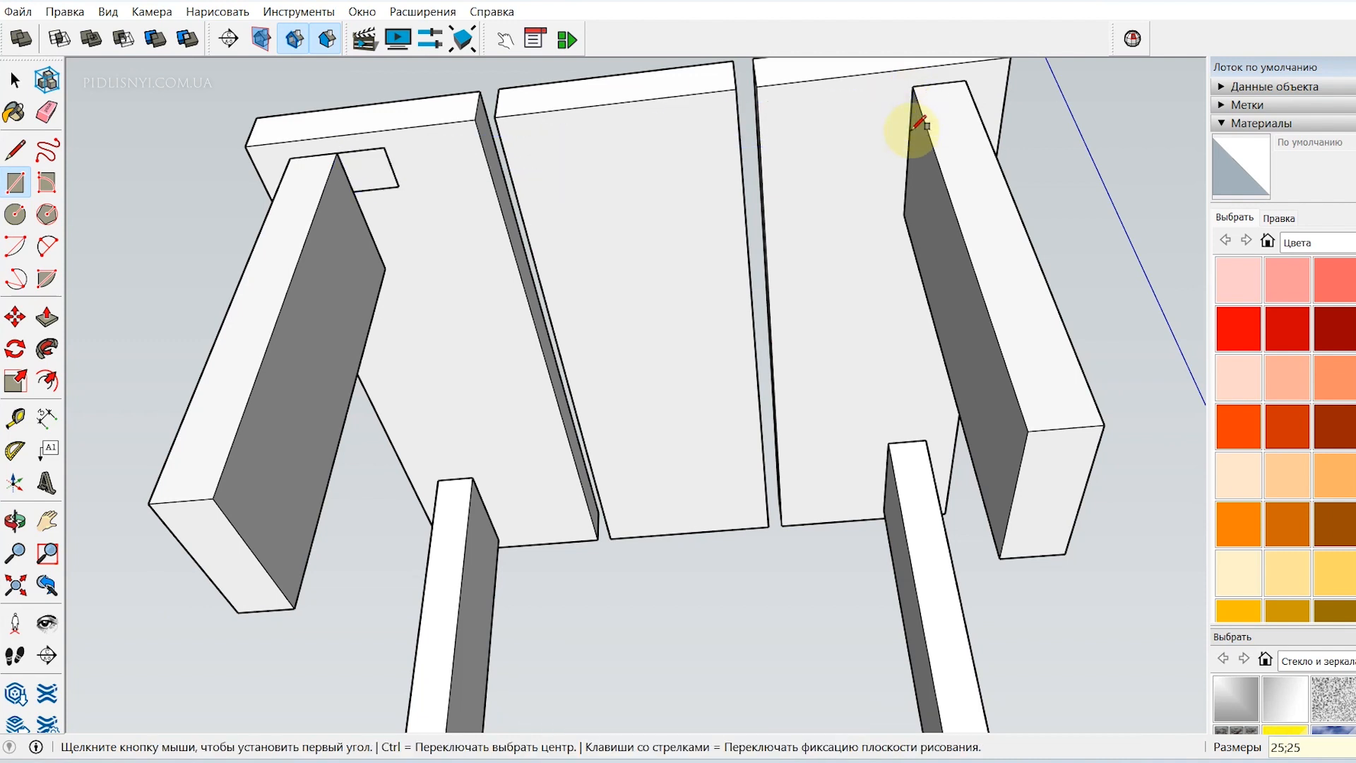
click(337, 152)
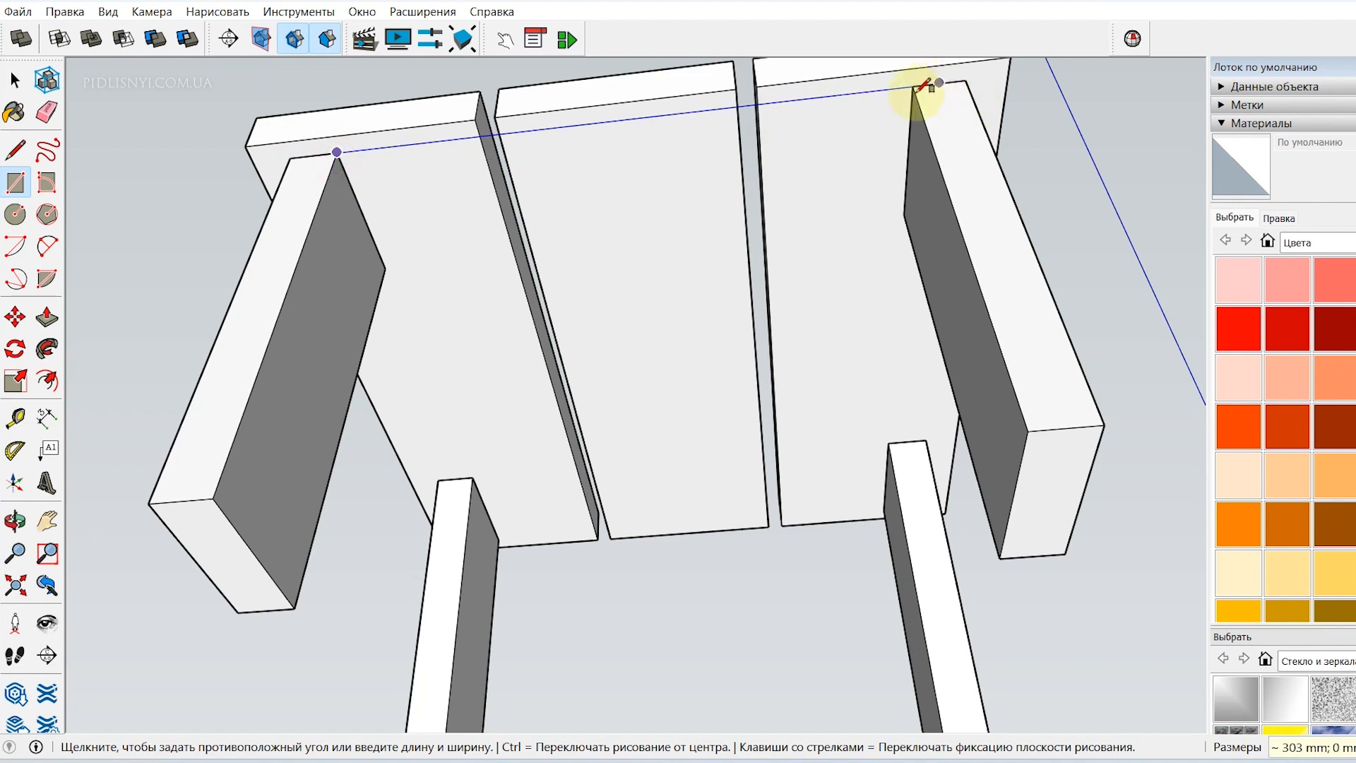
click(911, 130)
key(ctrl+z)
Draw a 290 by 25 mm rectangle under the board ends, from one leg's upper inner corner to the opposite leg, and group it
click(337, 152)
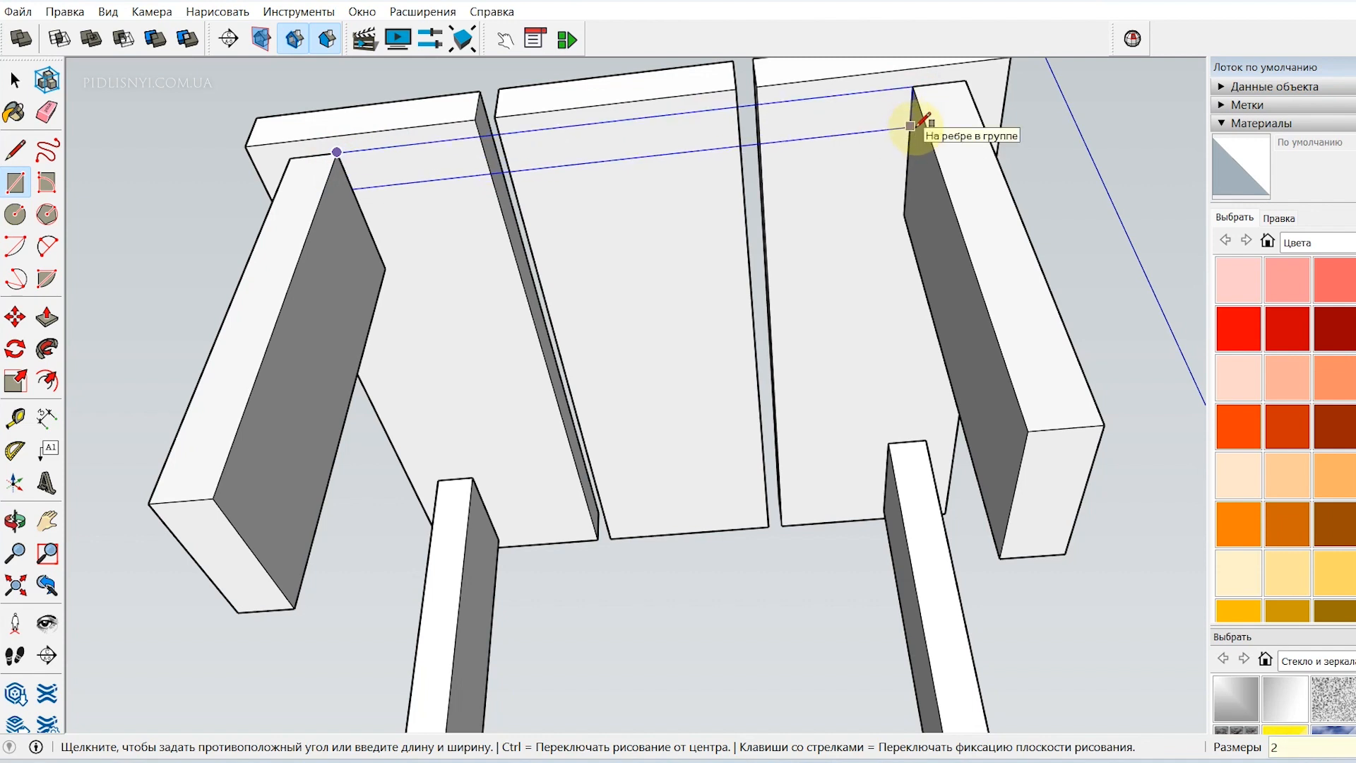
text(290;25)
key(Return)
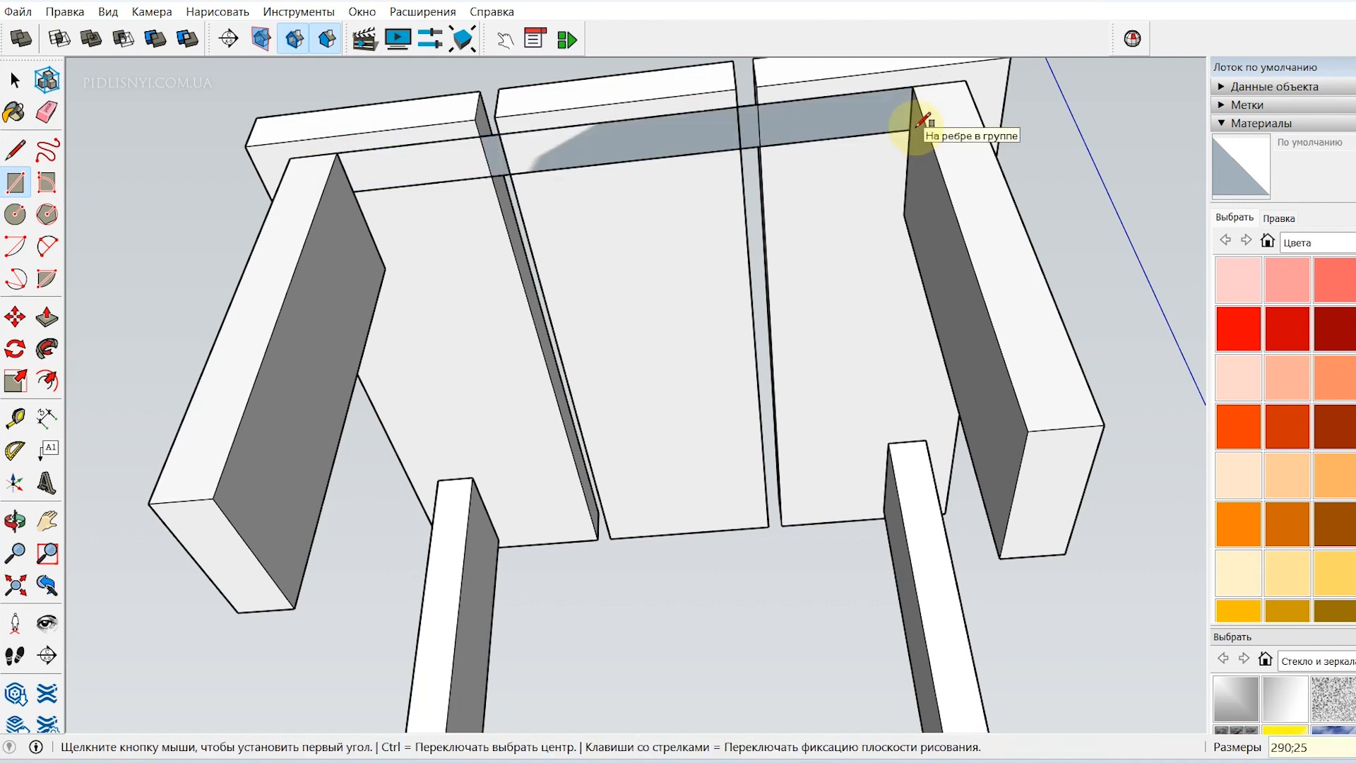
click(15, 80)
right_click(554, 146)
click(650, 311)
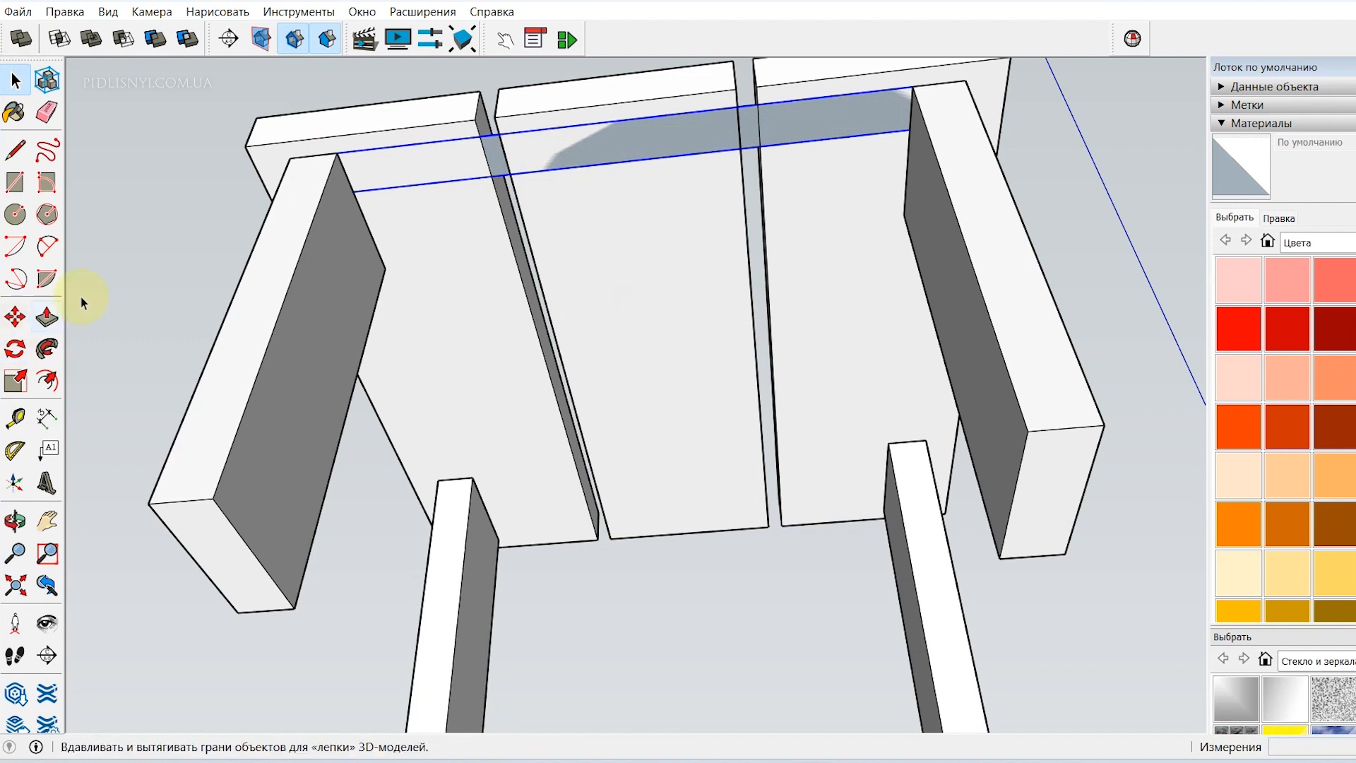
Extrude the grouped 290 by 25 mm rectangle 25 mm into a crossbar and leave the group
double_click(486, 154)
key(p)
click(407, 177)
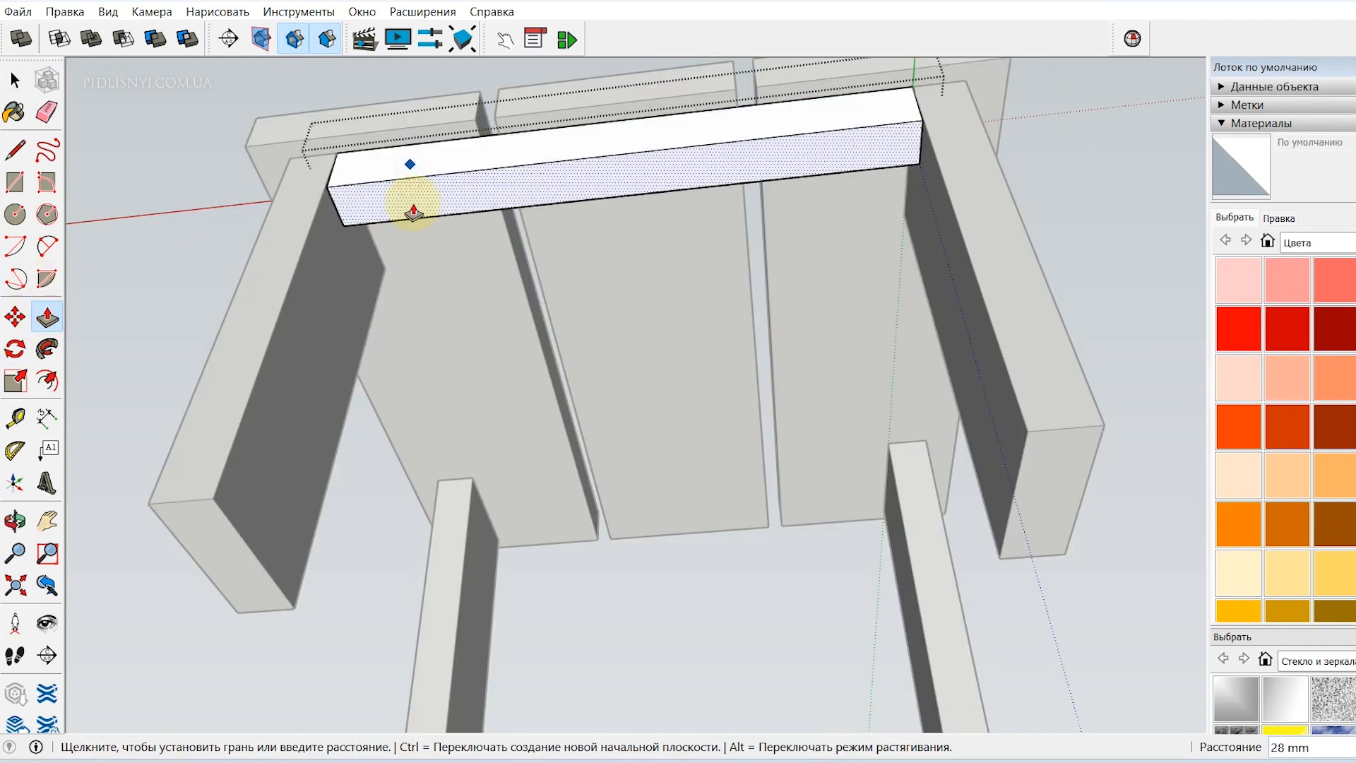
text(25)
key(Return)
key(space)
click(153, 136)
Copy the crossbar by its end corner to the matching upper leg corner at the other end of the tabletop
middle_drag(665, 300, 479, 333)
scroll(660, 303, down, 3)
middle_drag(758, 341, 15, 315)
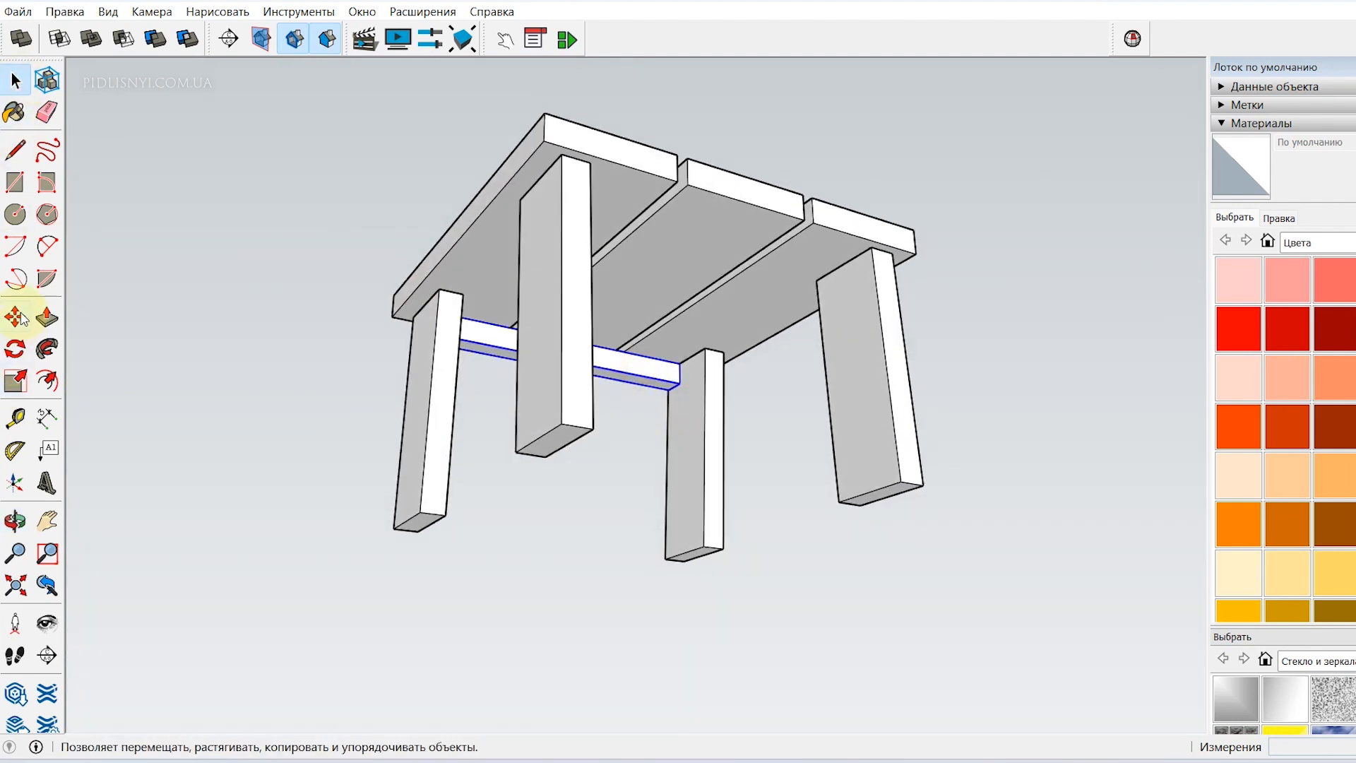
click(16, 318)
click(681, 368)
click(877, 248)
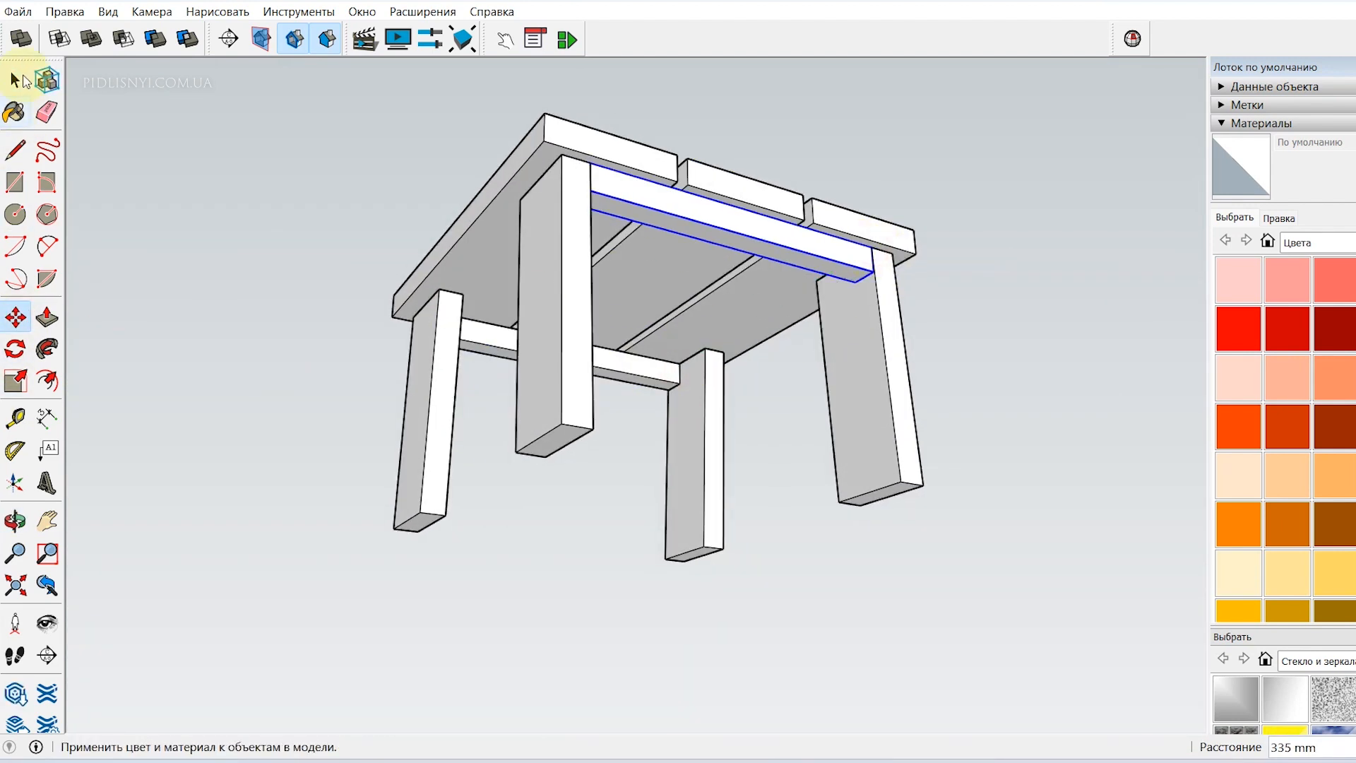
click(15, 80)
click(141, 212)
Draw a 310 by 25 mm rectangle along an outer board between the two legs' upper inner corners and group it
click(14, 521)
drag(177, 438, 86, 488)
scroll(523, 303, up, 3)
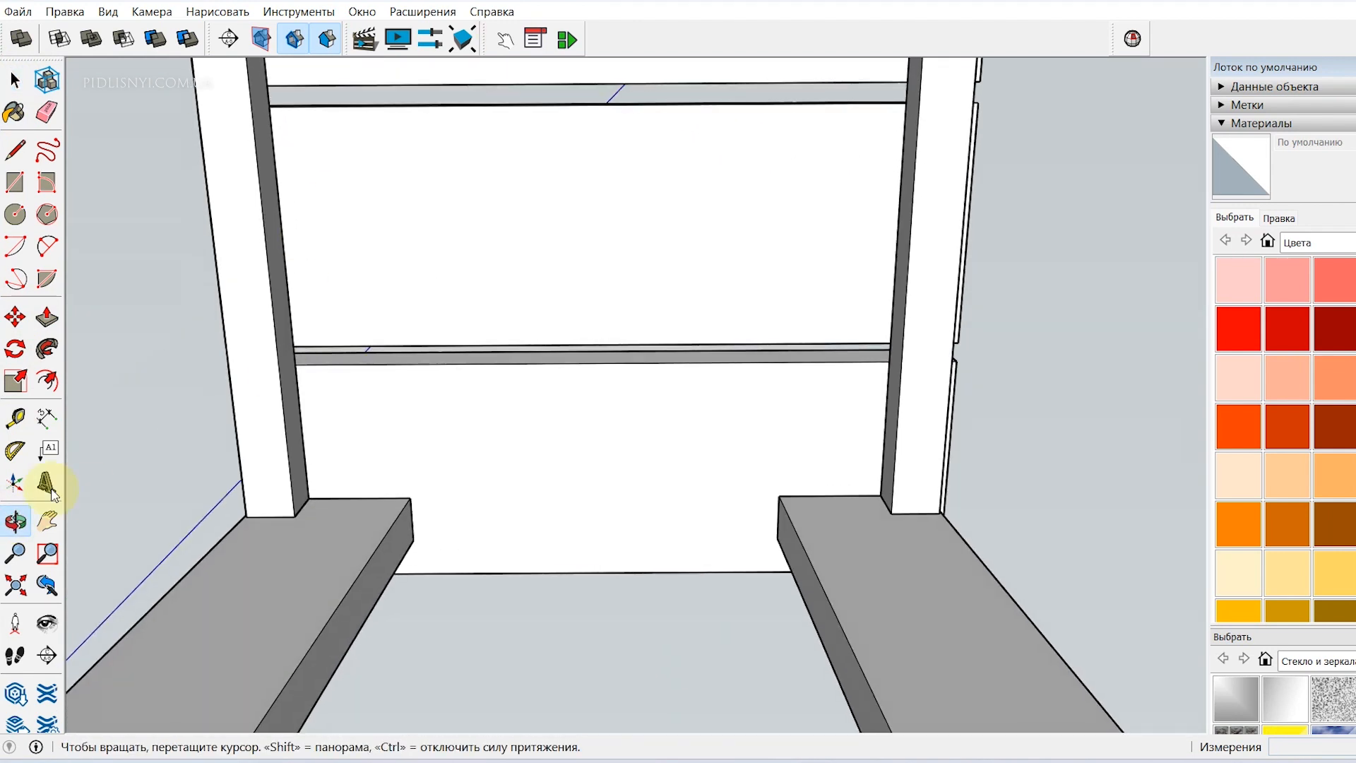
click(24, 186)
click(308, 498)
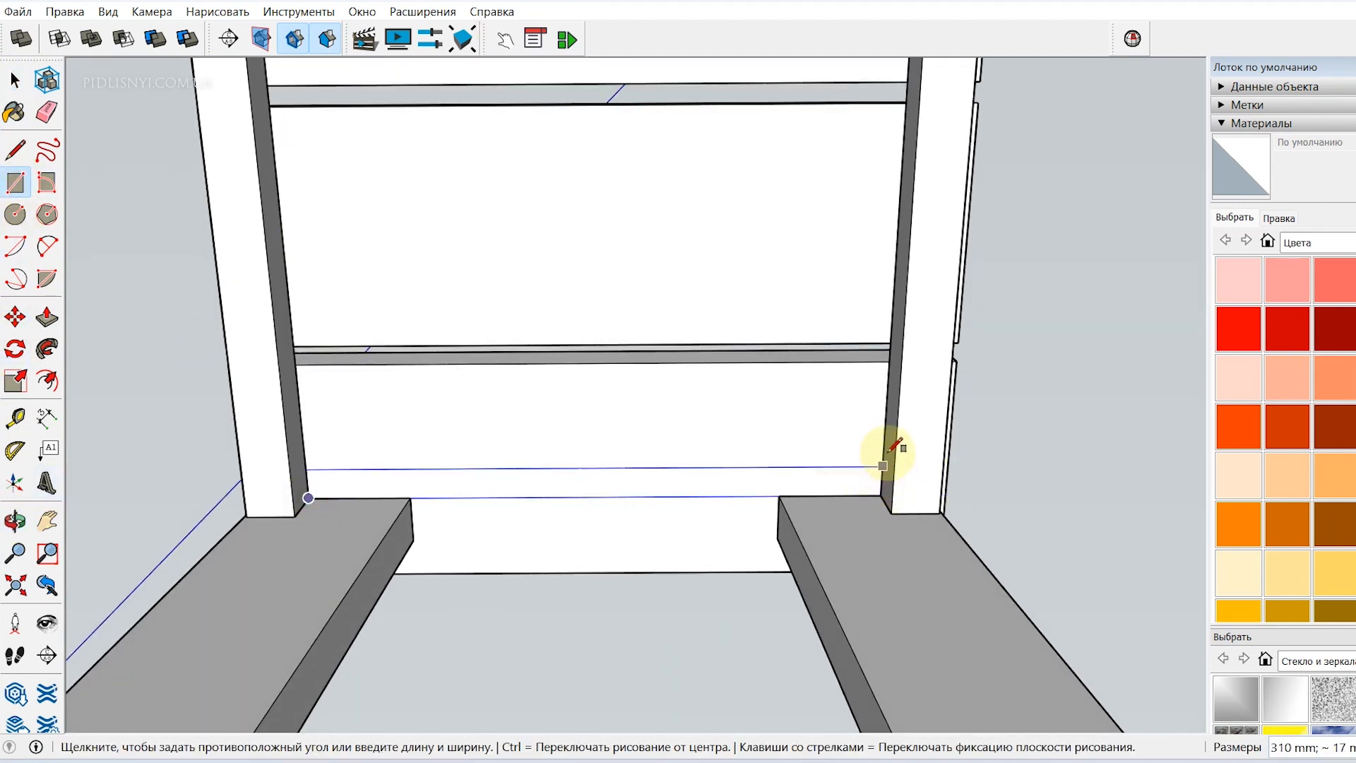
text(310;)
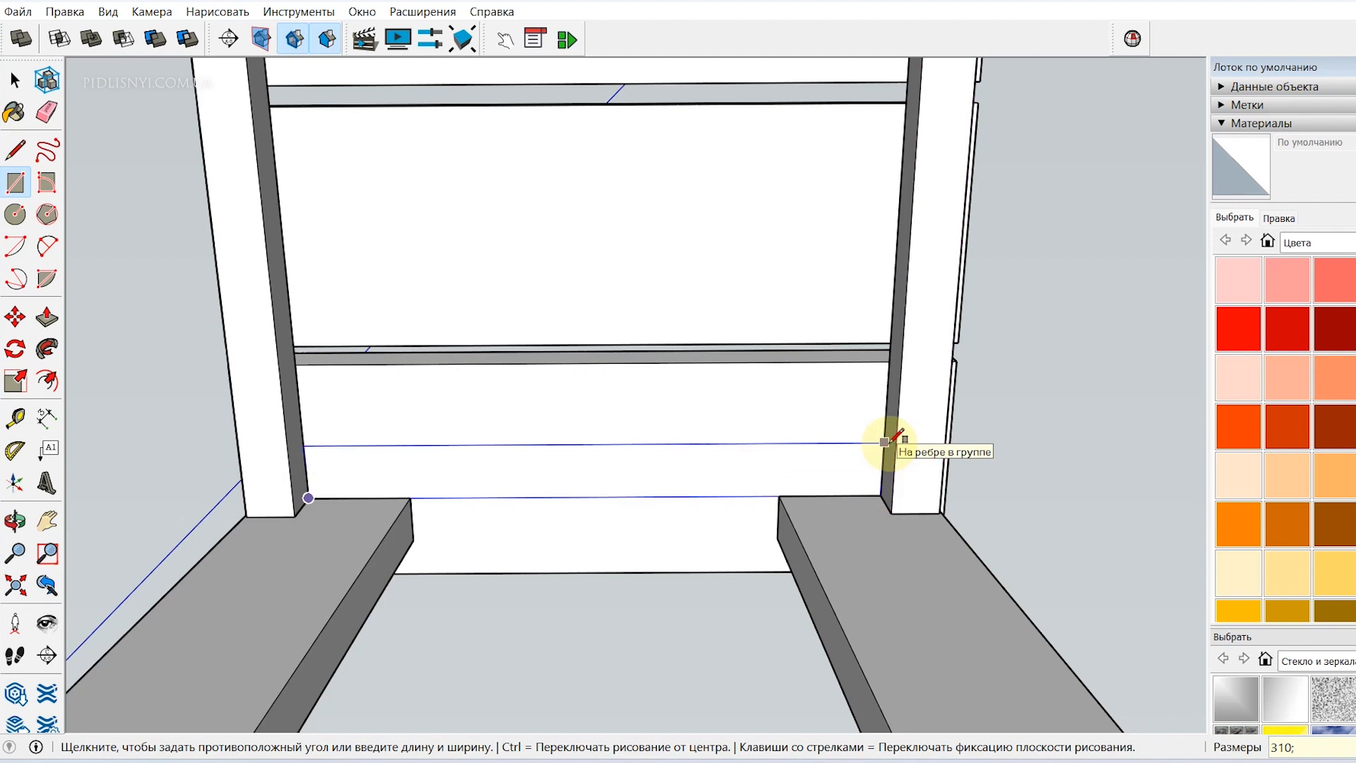
text(25)
key(Return)
double_click(569, 468)
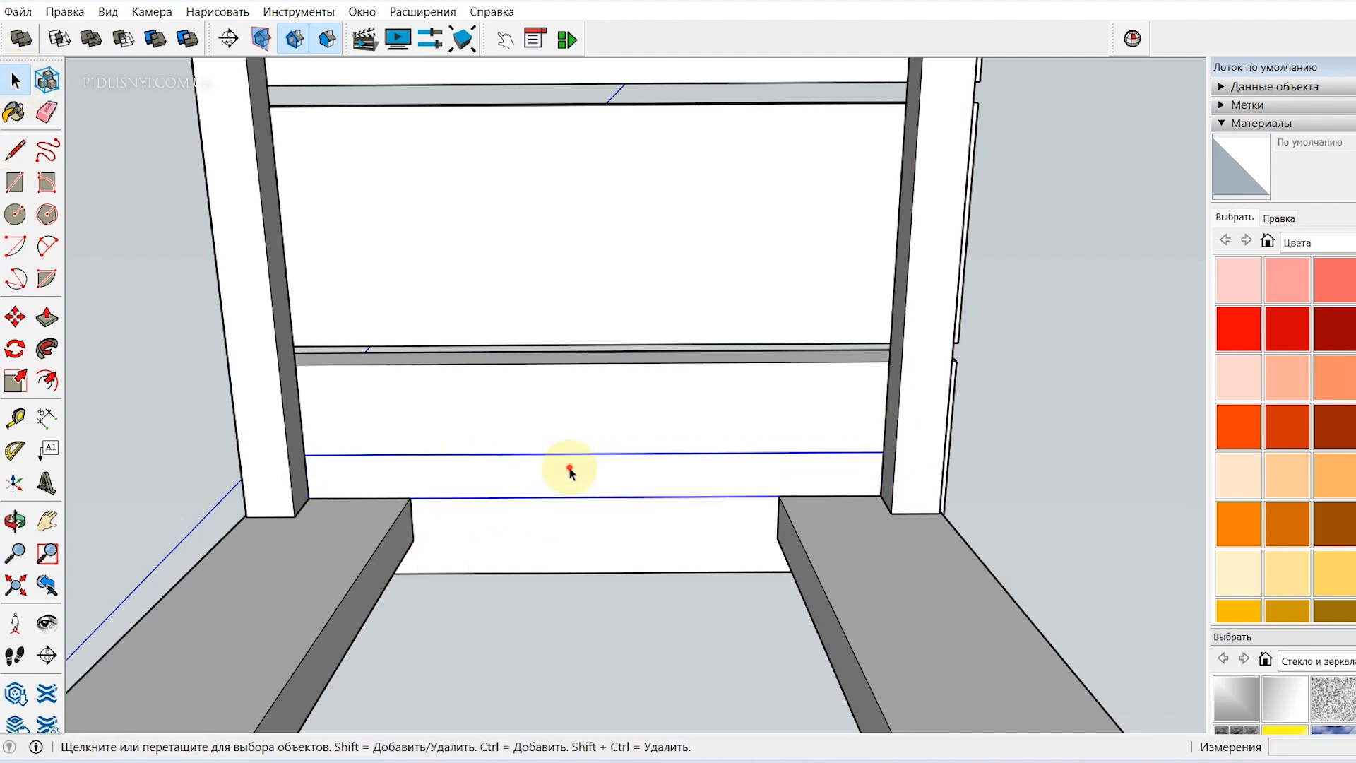
right_click(570, 468)
click(625, 270)
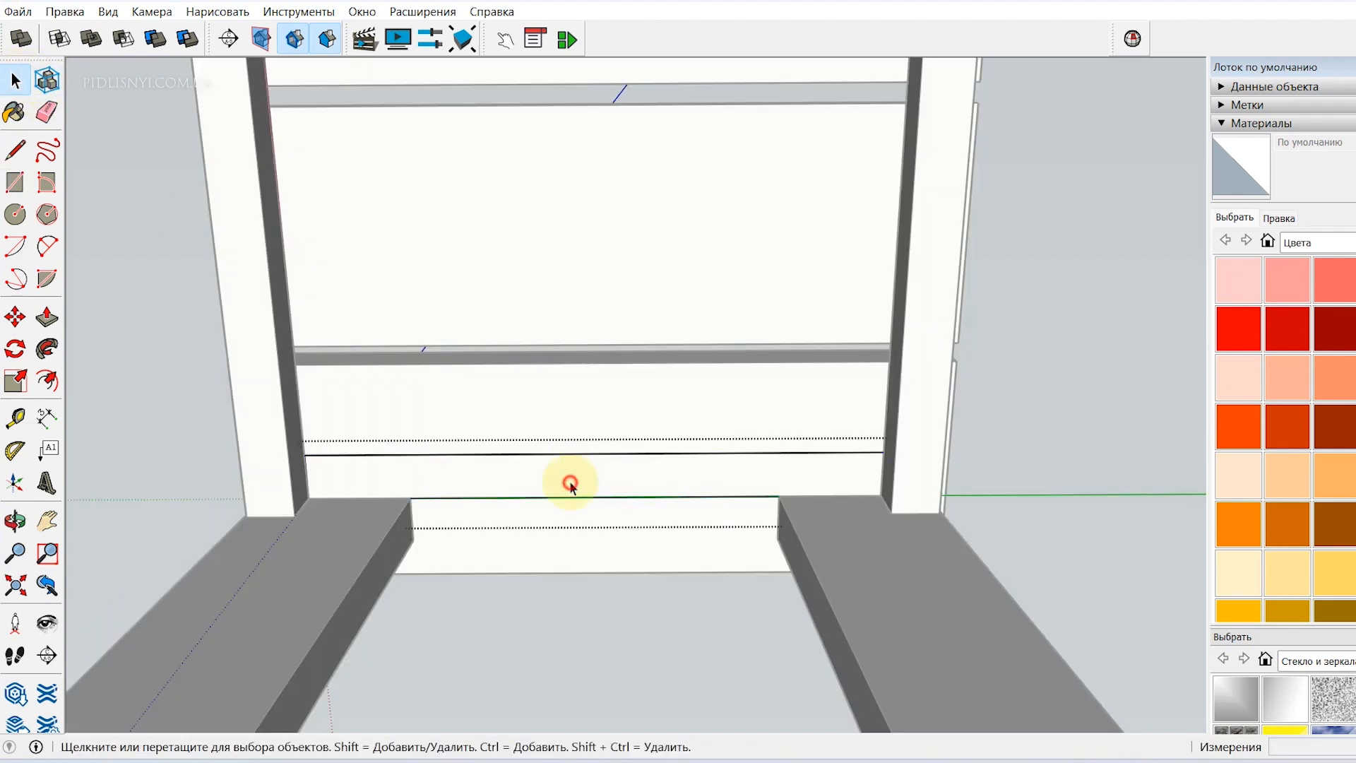
Extrude the grouped 310 by 25 mm rectangle 25 mm into a side rail and leave the group
click(47, 316)
click(411, 485)
click(286, 443)
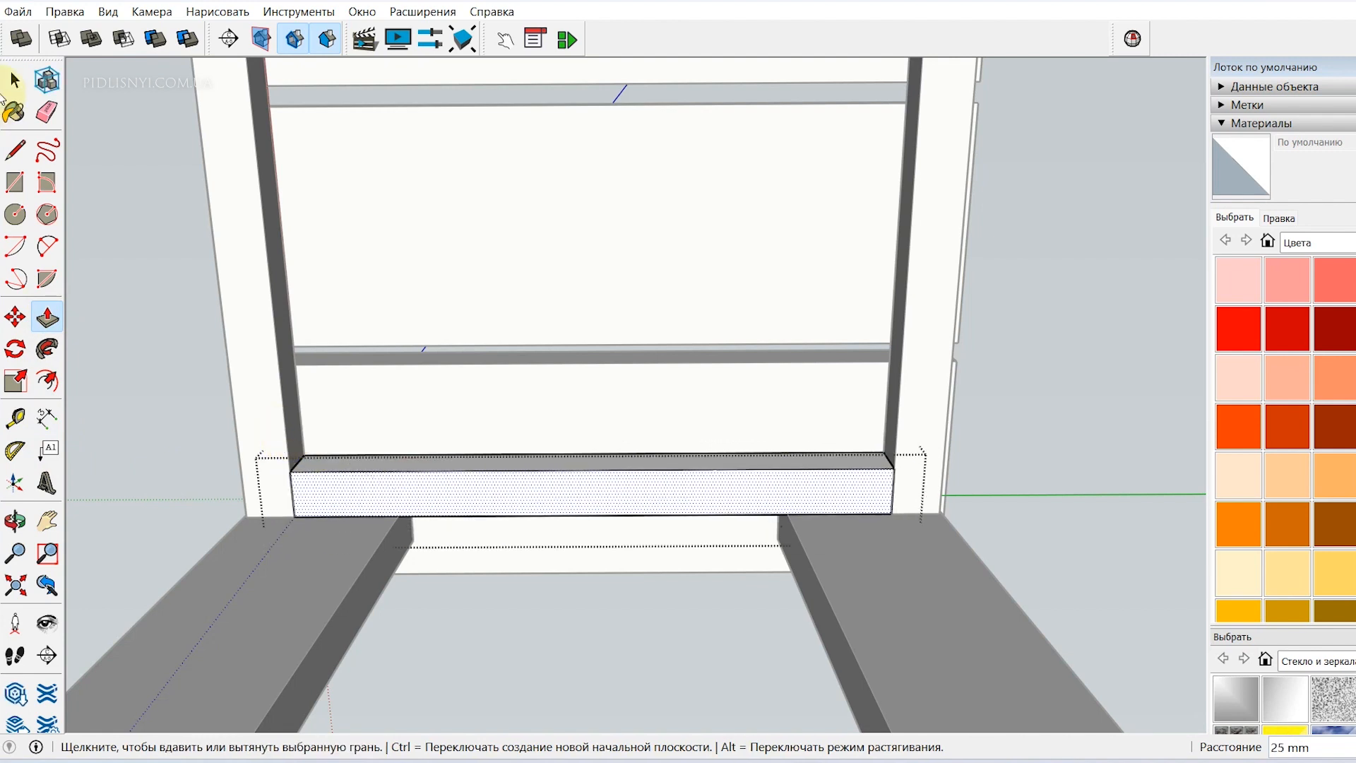
click(15, 80)
click(108, 283)
Copy the side rail by its end corner to the crossbar's opposite end, under the other outer board
middle_drag(109, 283, 3, 317)
click(220, 435)
key(m)
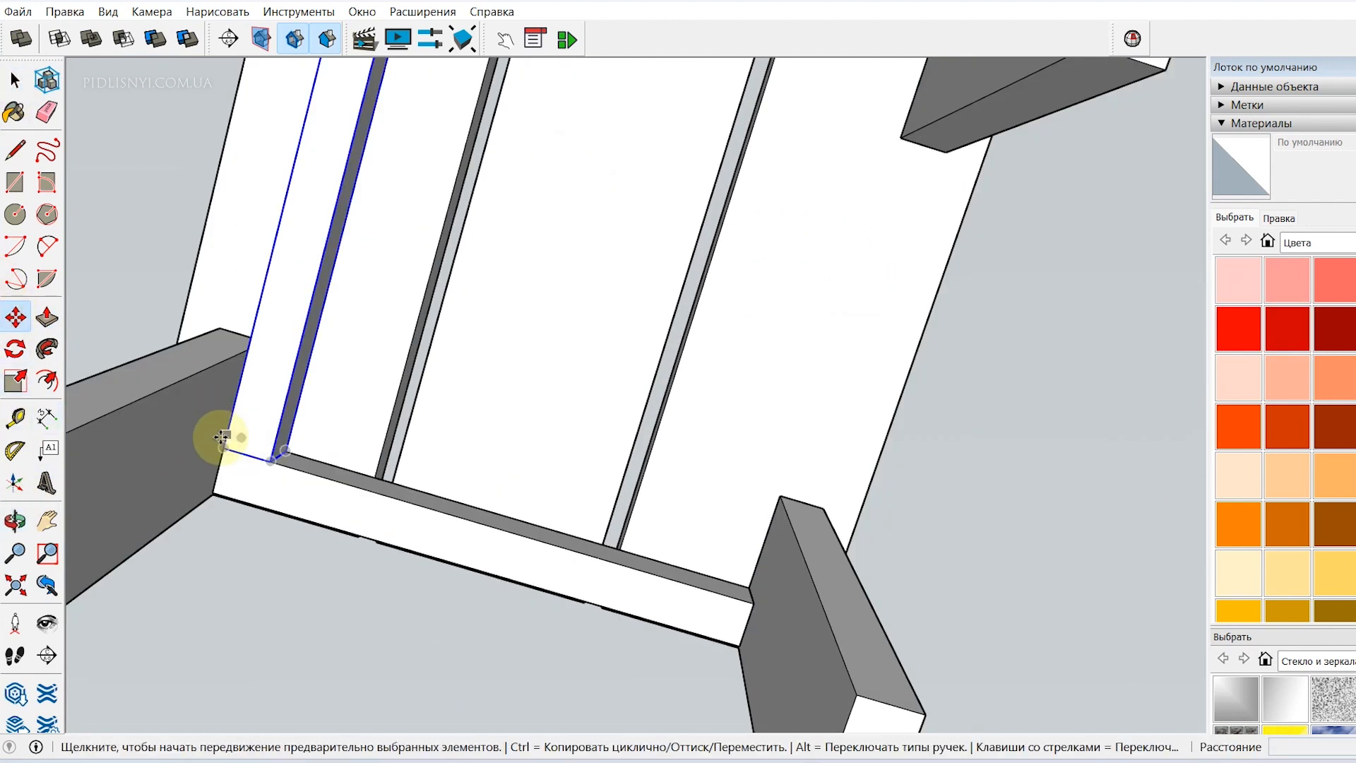
click(262, 456)
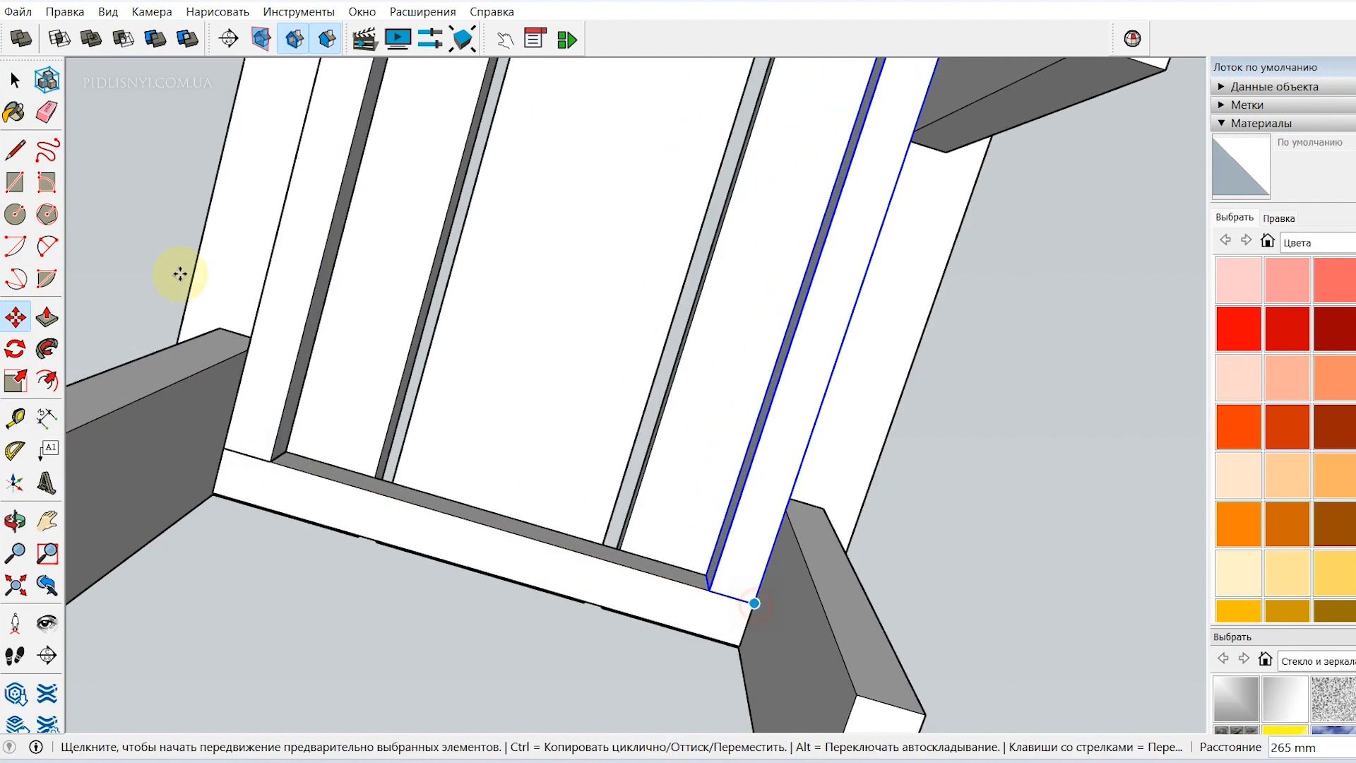
click(739, 599)
click(15, 79)
click(109, 106)
Place a guide 100 mm down the leg's inner edge, starting from the crossbar's lower corner
click(14, 522)
click(15, 585)
drag(530, 233, 802, 327)
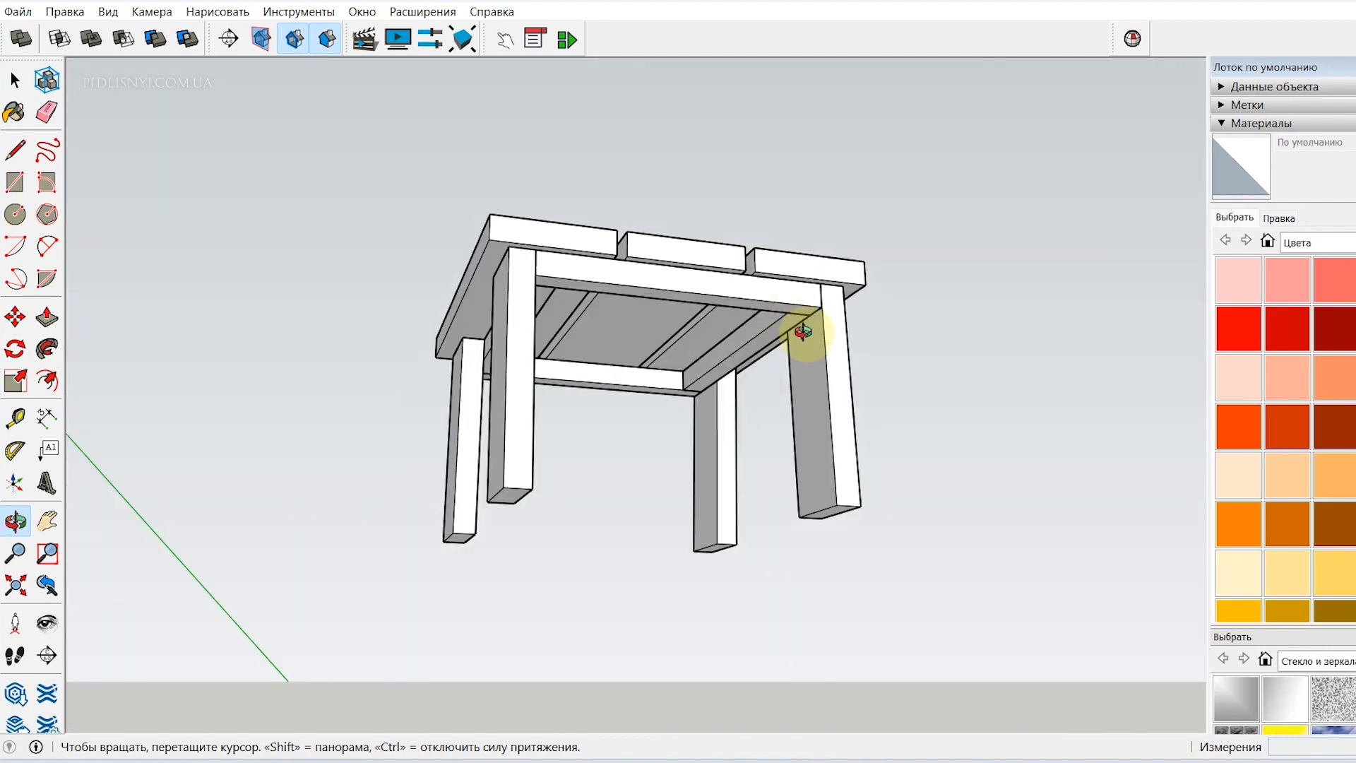
key(t)
click(822, 305)
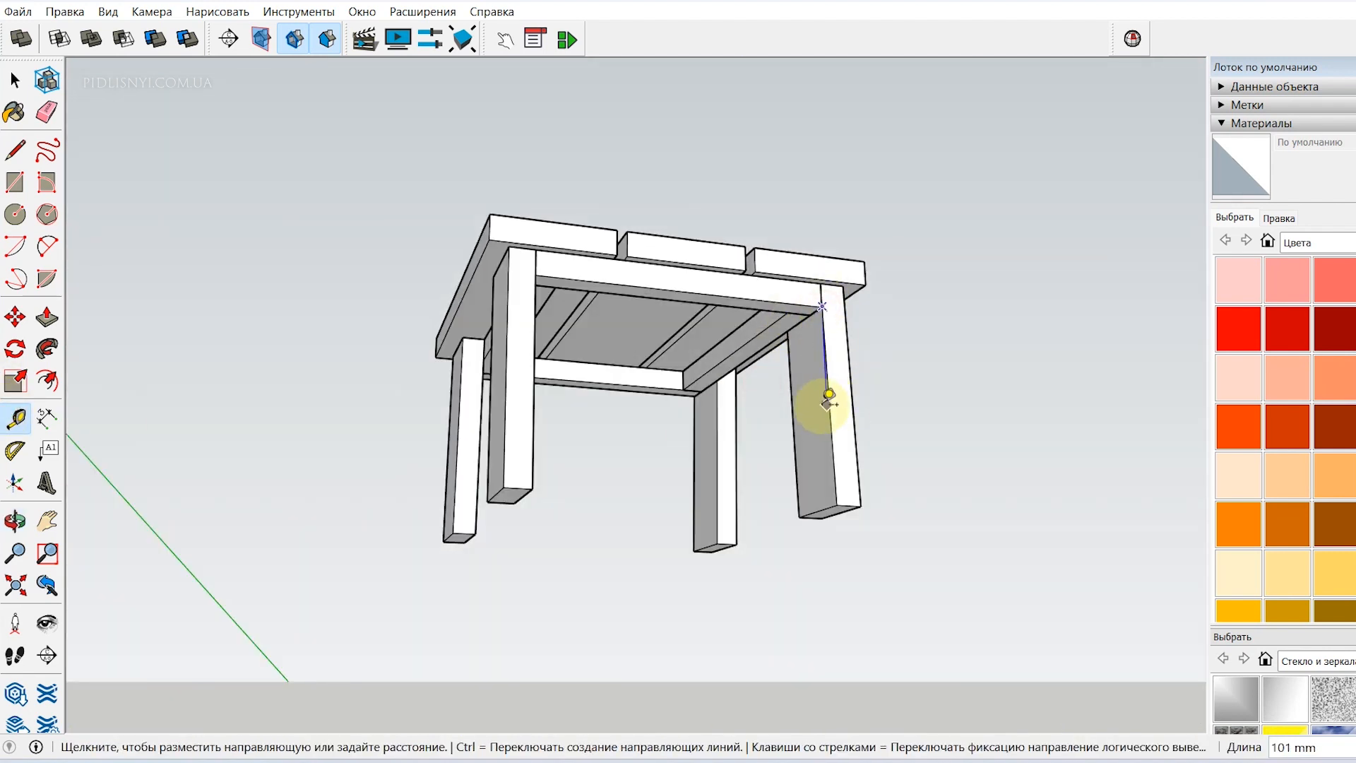
scroll(823, 417, up, 3)
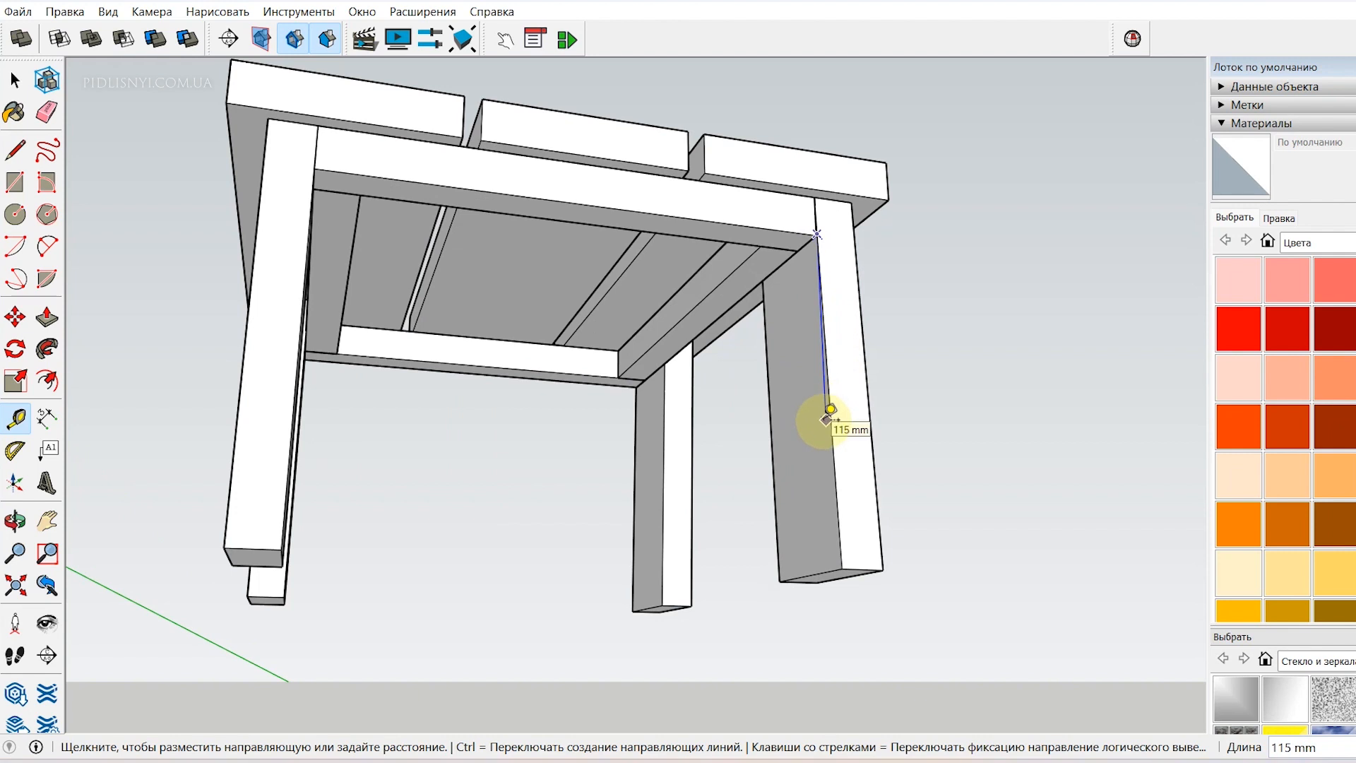
click(827, 382)
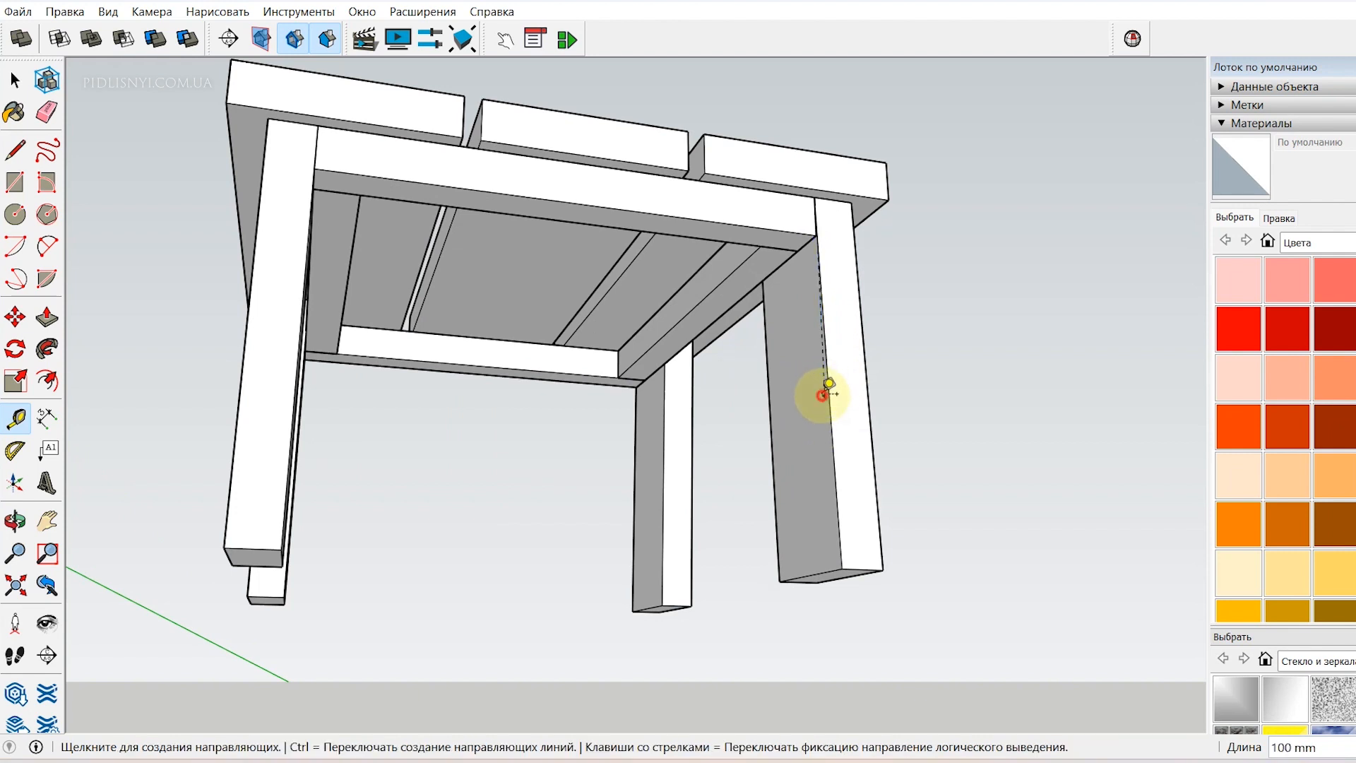
Draw a 50 by 25 mm upright rectangle on the leg's inner face, starting at the guide's lower end
click(15, 181)
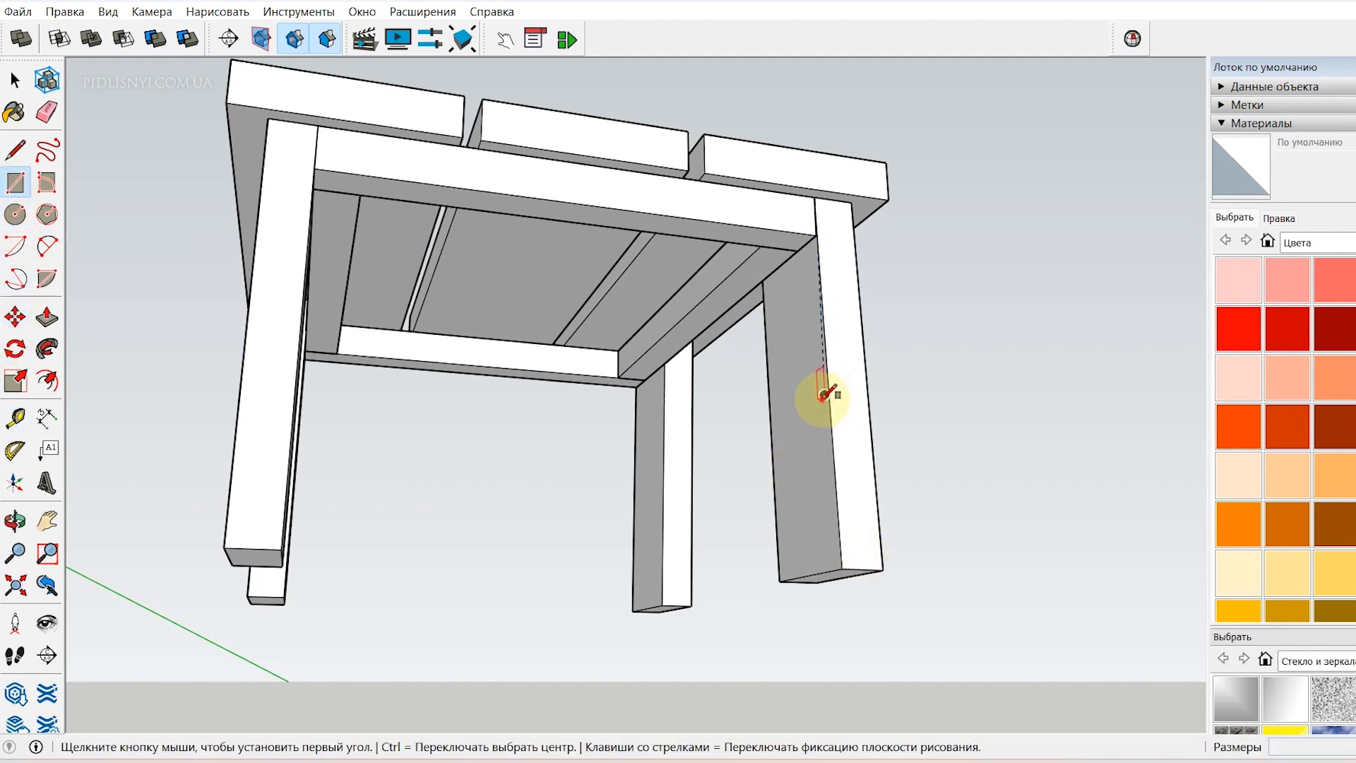
click(823, 394)
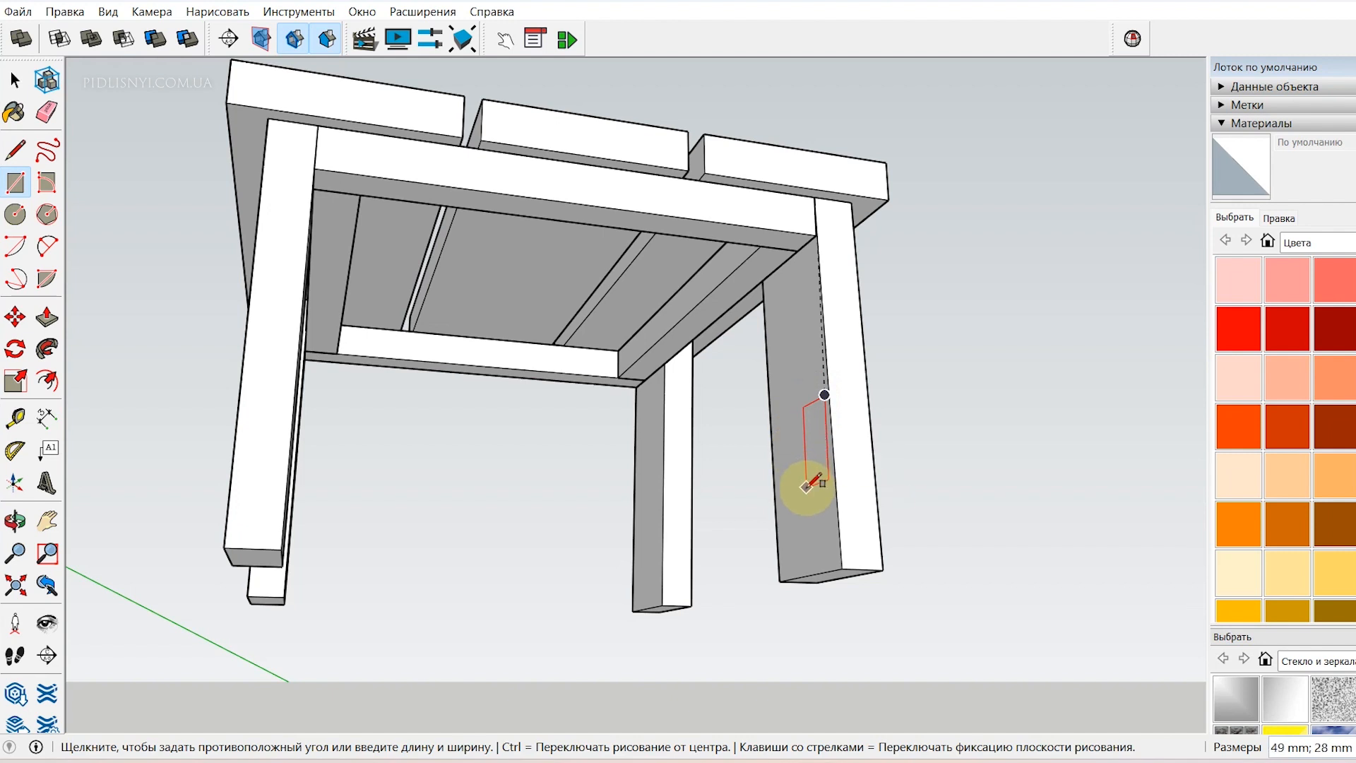
text(50;)
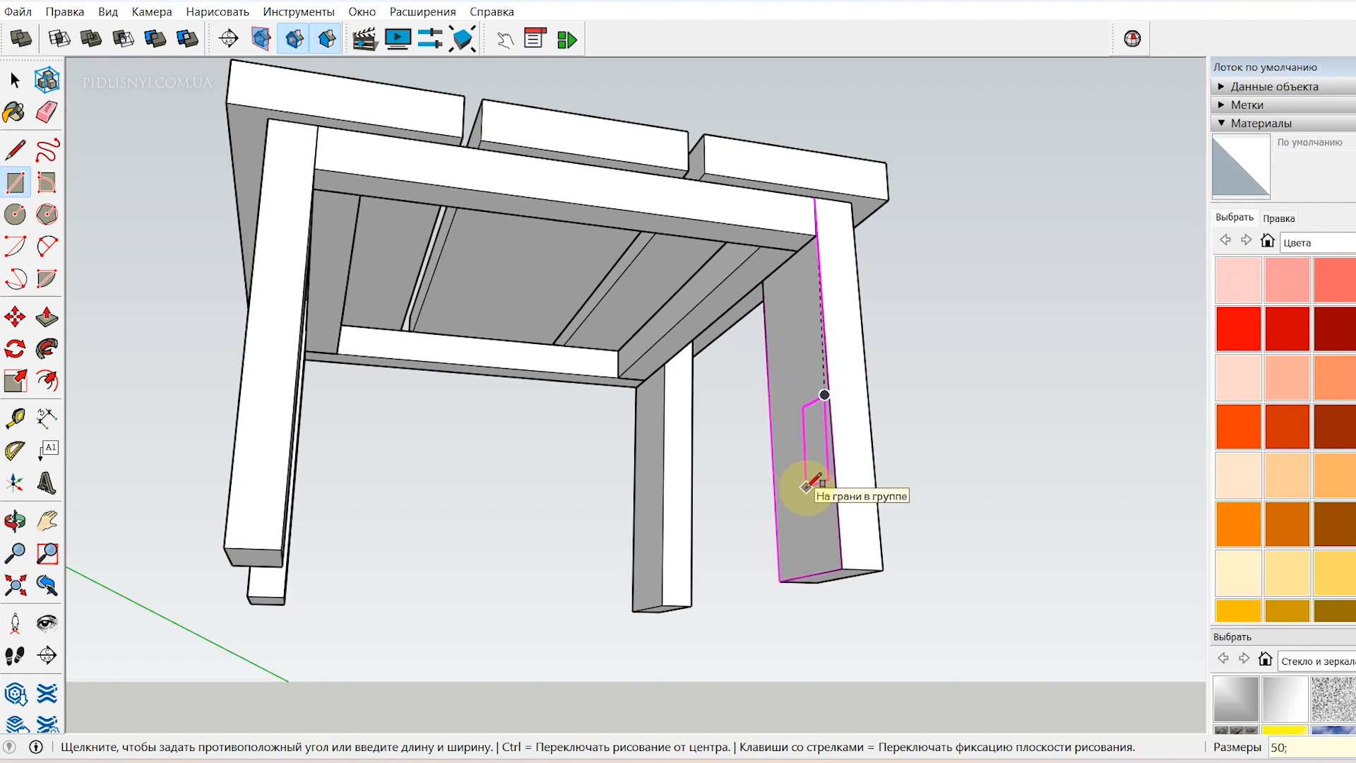
text(25)
key(Return)
key(space)
scroll(770, 375, up, 5)
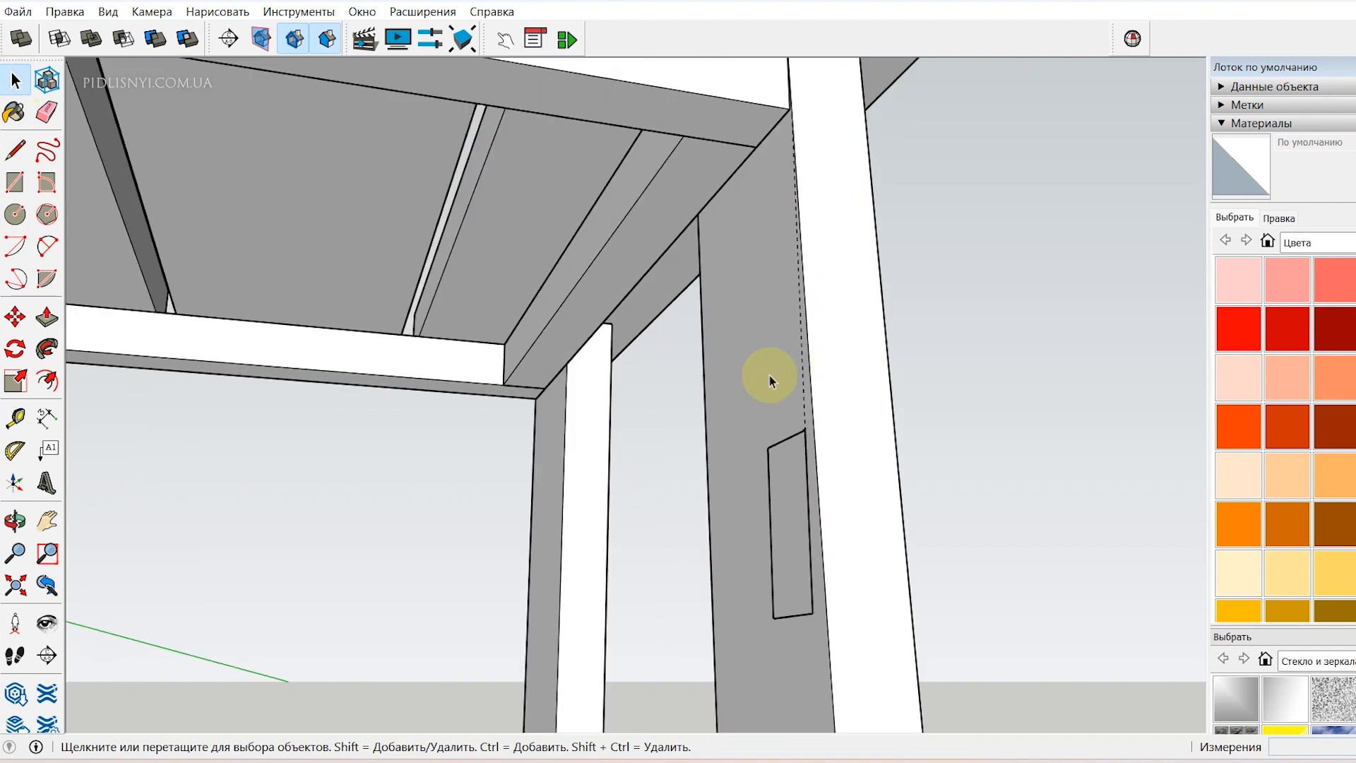
scroll(812, 507, down, 3)
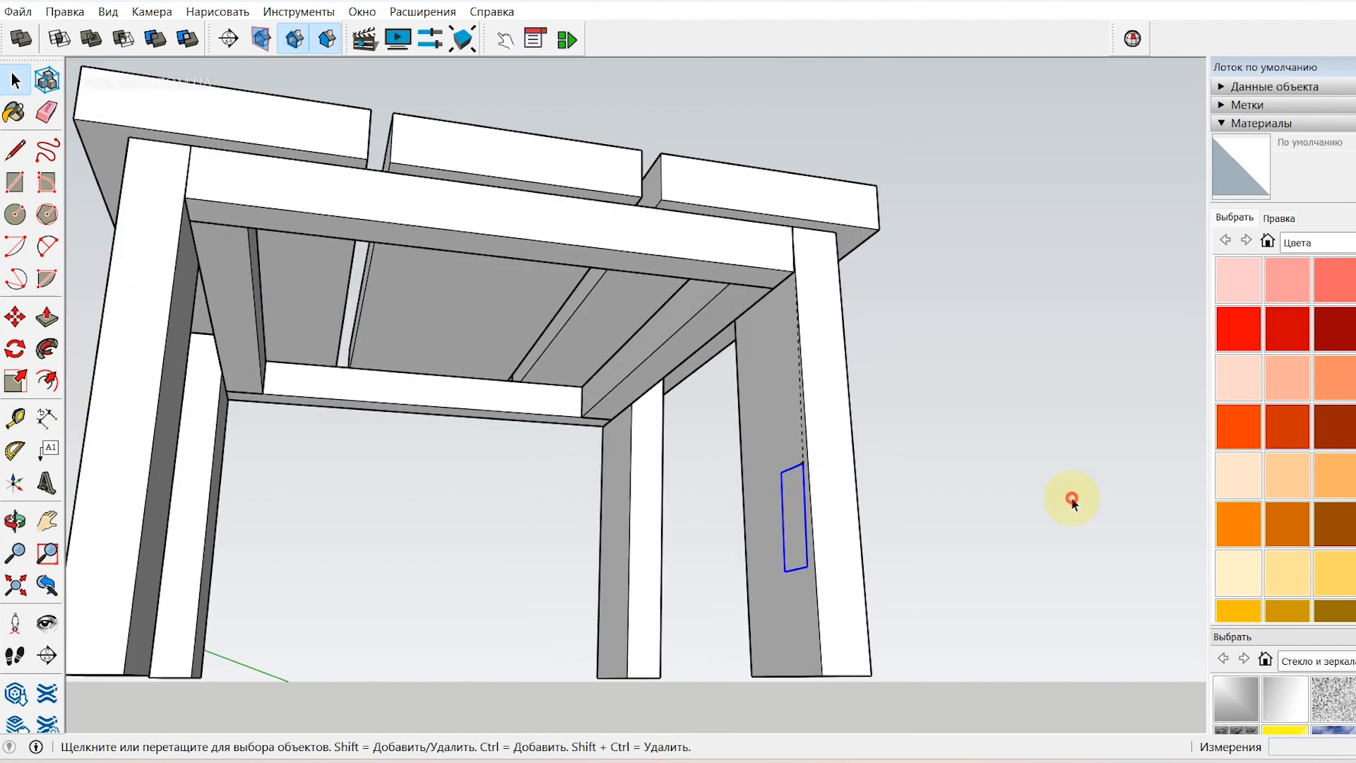
Extrude the 50 by 25 mm rectangle across to the opposite leg as a lower stretcher beneath the crossbar
click(47, 318)
click(787, 502)
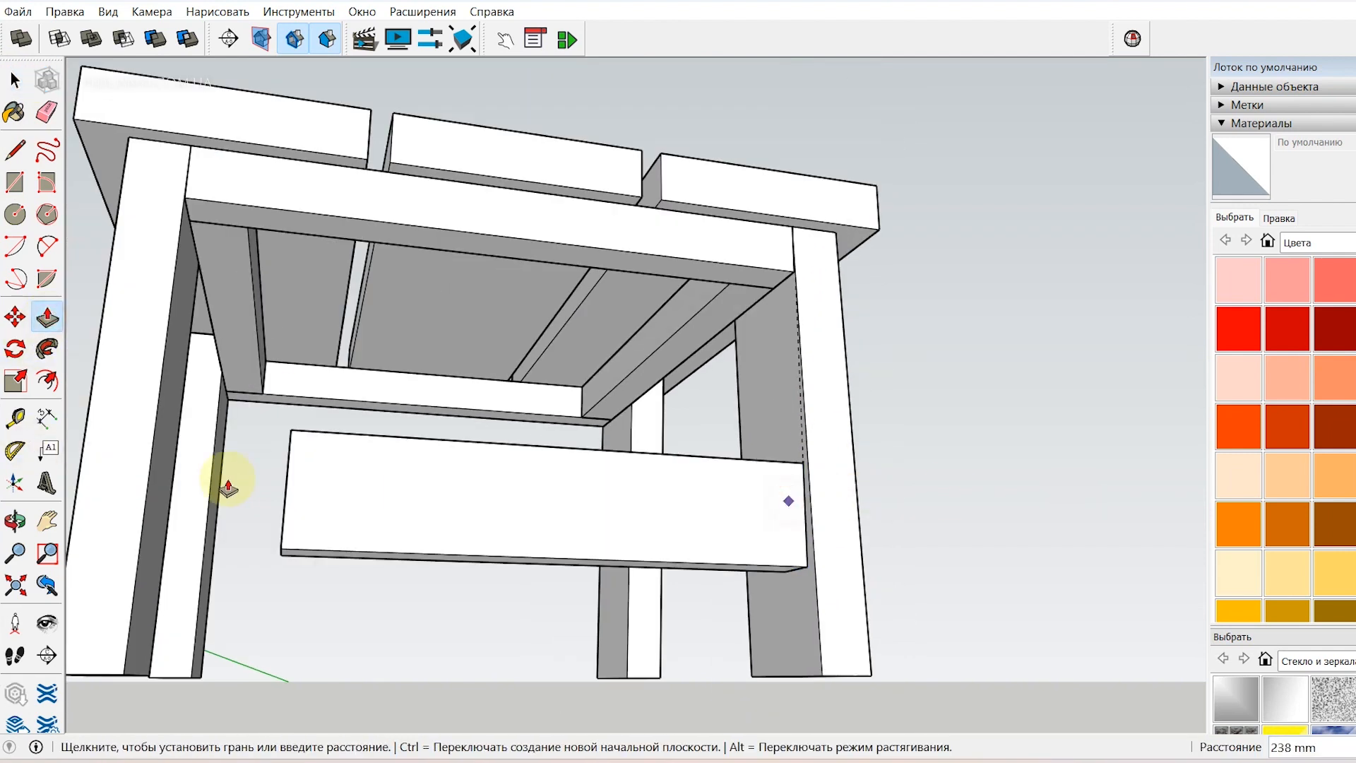
click(164, 396)
key(space)
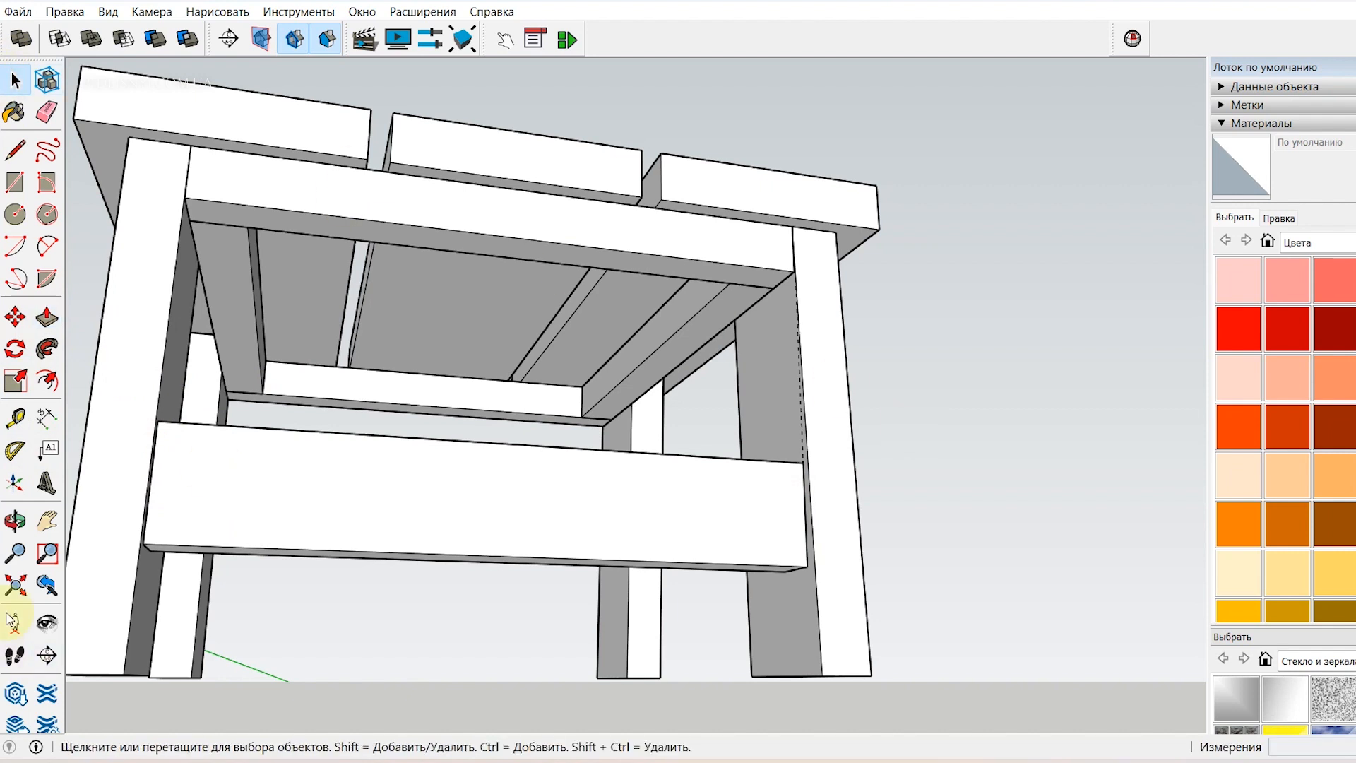
click(15, 521)
drag(448, 532, 840, 515)
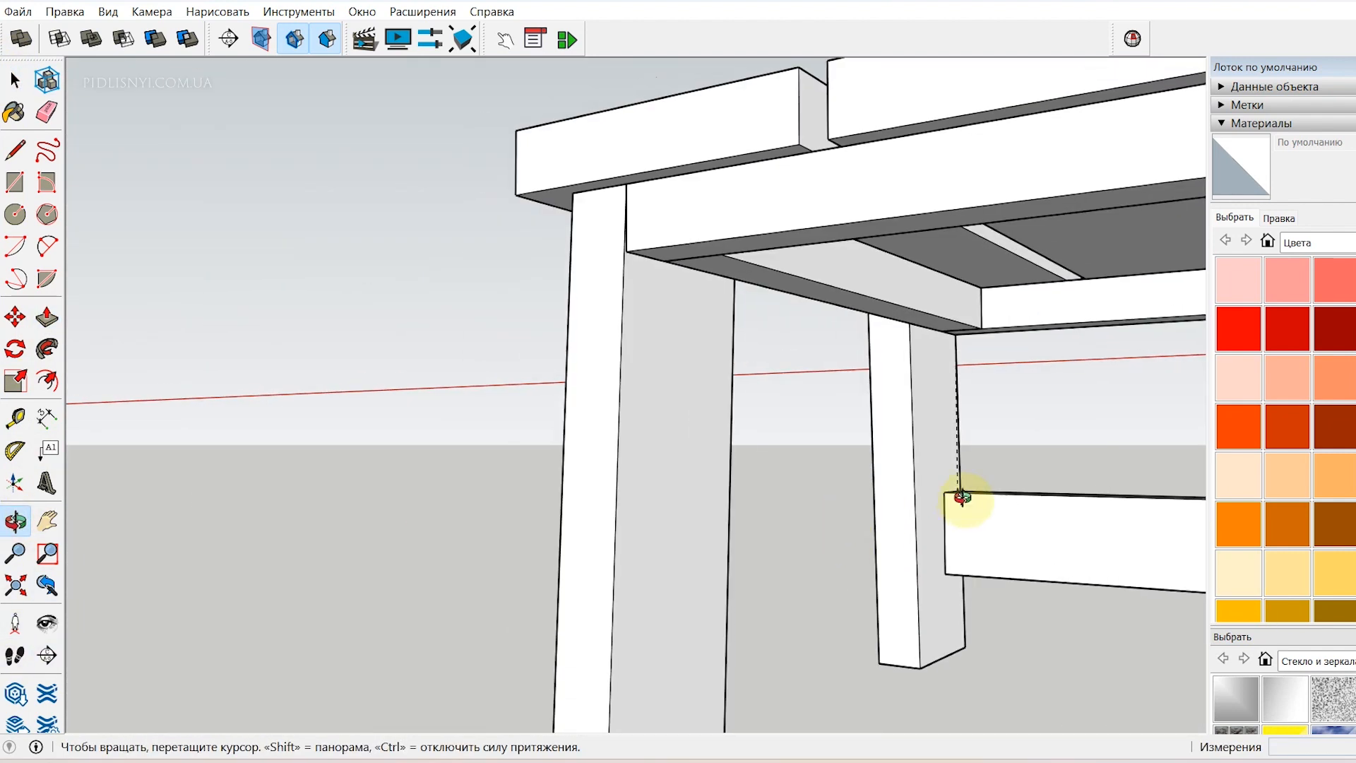
Group the new lower stretcher and place a copy of it on the opposite pair of legs
click(8, 319)
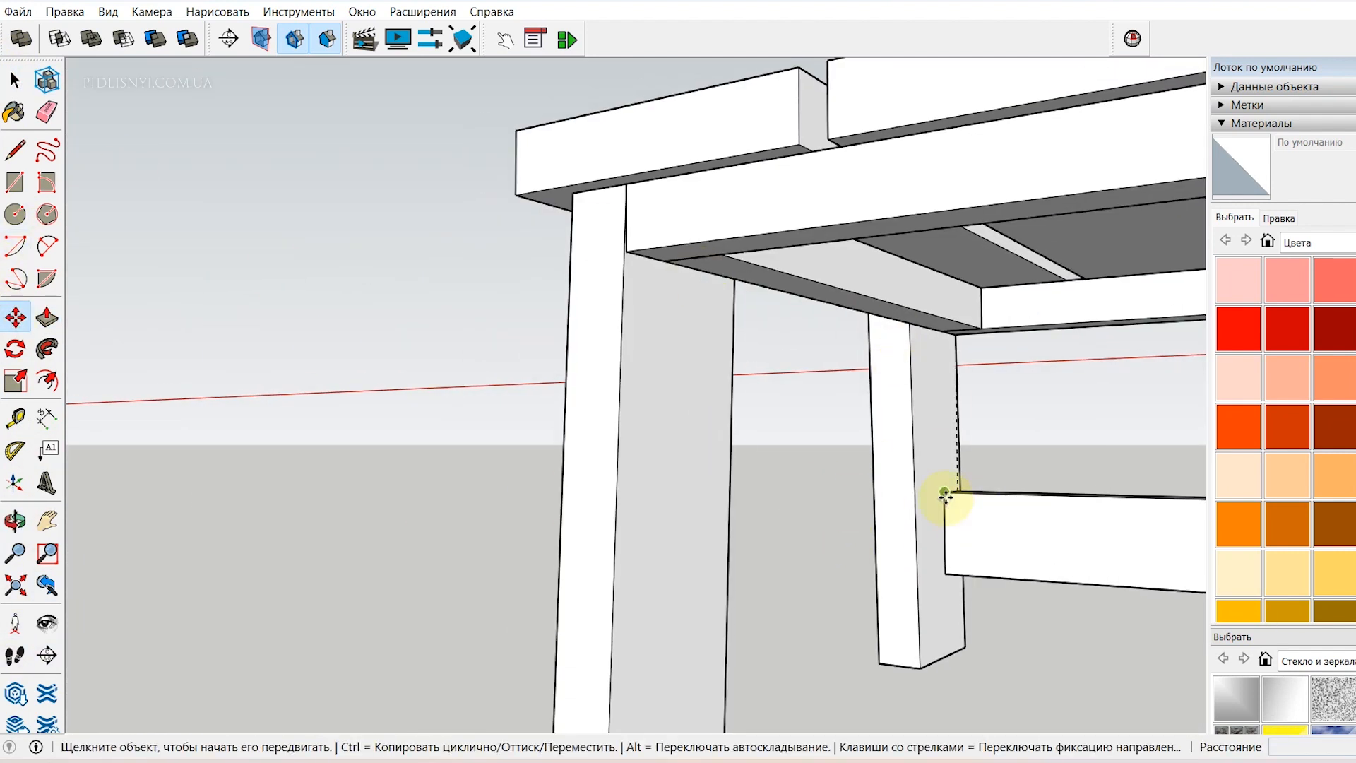
key(space)
click(1059, 521)
right_click(1059, 527)
click(1150, 302)
click(15, 318)
key(ctrl)
click(944, 493)
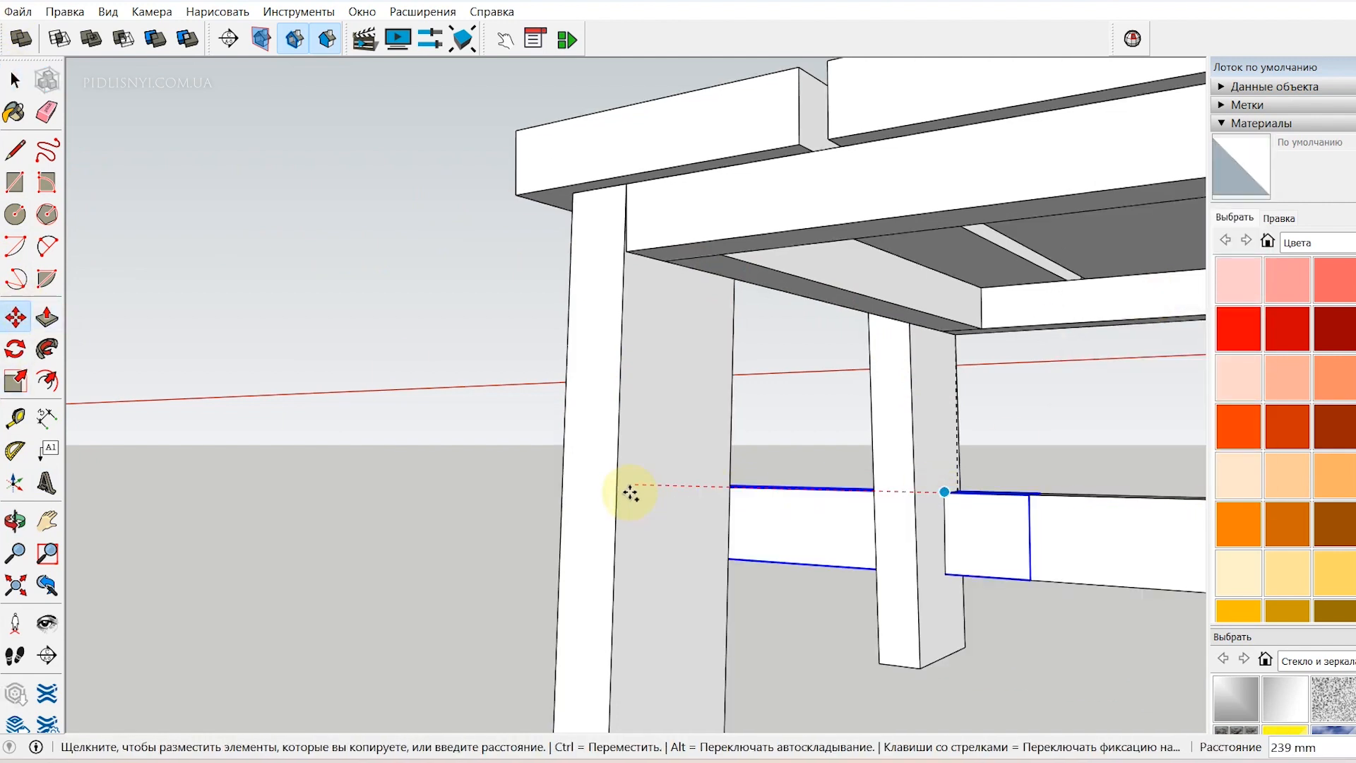
click(617, 494)
Move the copied stretcher along the green axis to line up with the corner of the crossbar above it
click(617, 495)
key(Left)
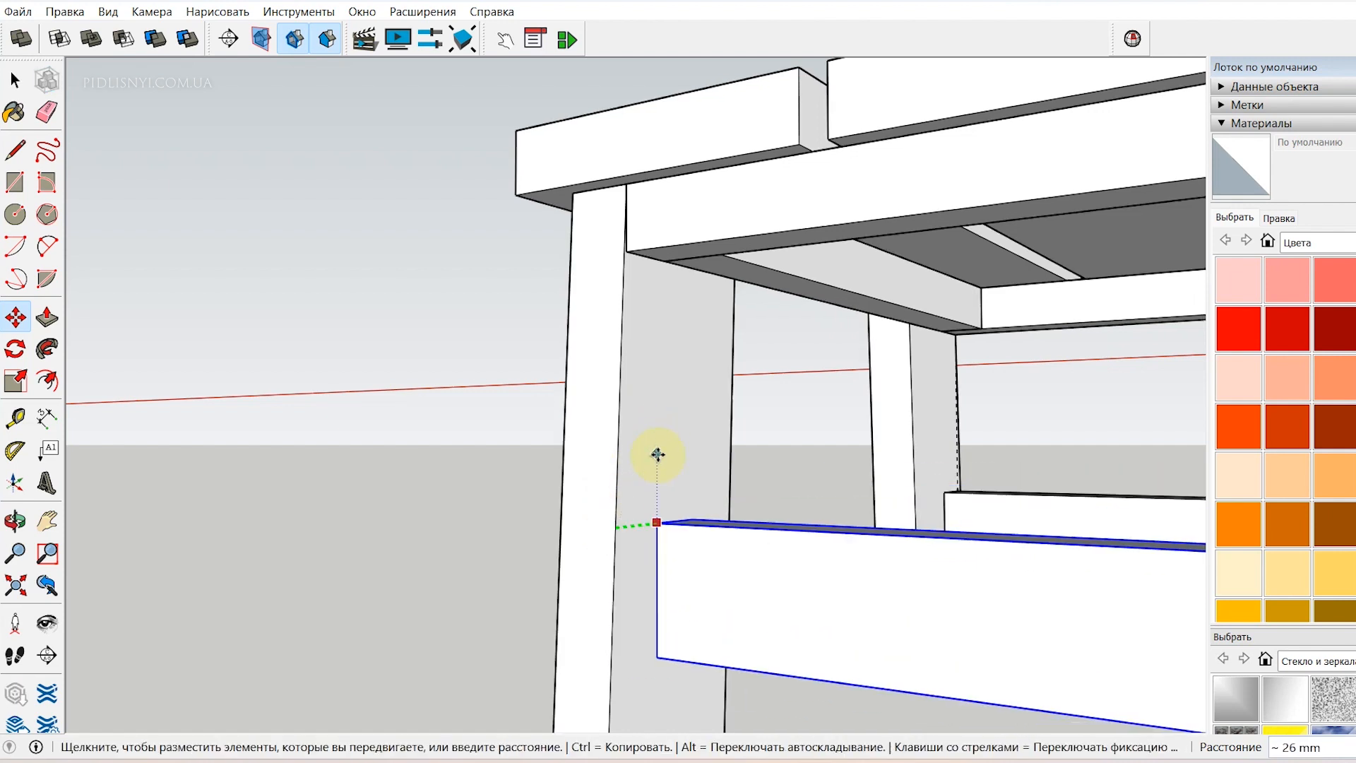
click(626, 251)
click(15, 81)
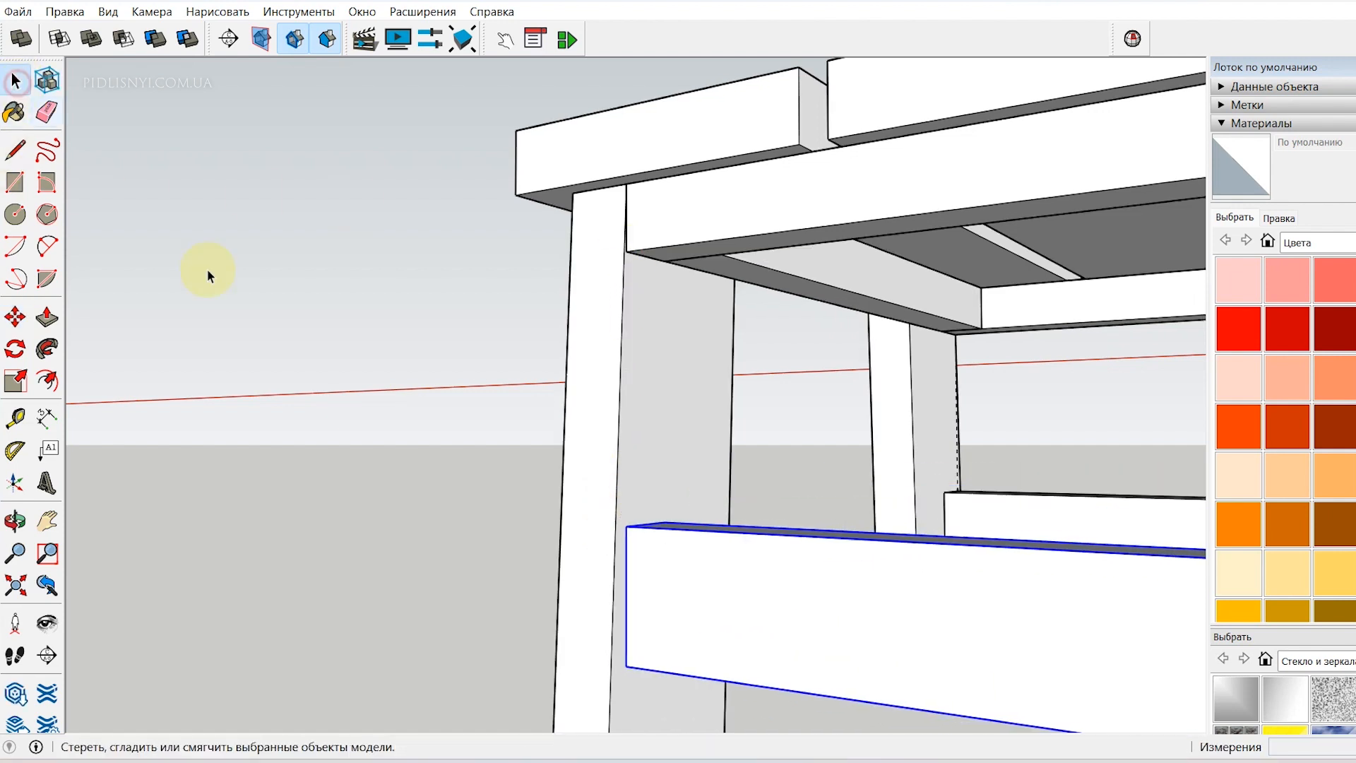
click(252, 487)
Delete all construction guides from the model
scroll(253, 488, down, 5)
click(16, 521)
drag(960, 444, 69, 280)
click(65, 11)
click(138, 181)
Open one outer top board for editing and mark guide points 10 mm from its outer corner along both edges
click(25, 88)
triple_click(566, 466)
click(491, 411)
click(521, 412)
scroll(462, 437, up, 3)
click(14, 521)
drag(494, 495, 830, 481)
click(14, 418)
click(705, 529)
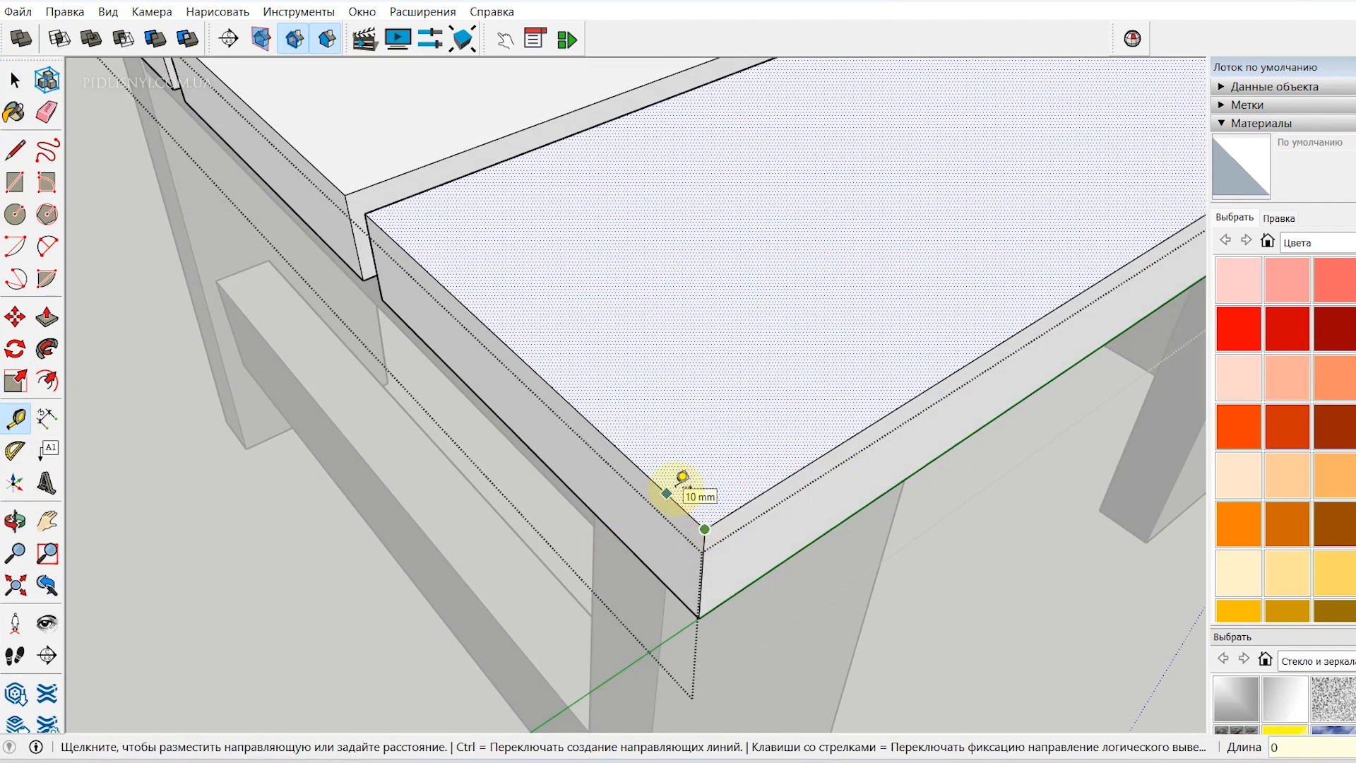
key(Return)
click(704, 529)
text(10)
key(Return)
Join the two guide points with a diagonal line and cut the corner triangle away through the board's thickness
click(17, 149)
click(666, 493)
click(749, 501)
click(57, 315)
click(711, 514)
key(Escape)
click(16, 80)
click(46, 317)
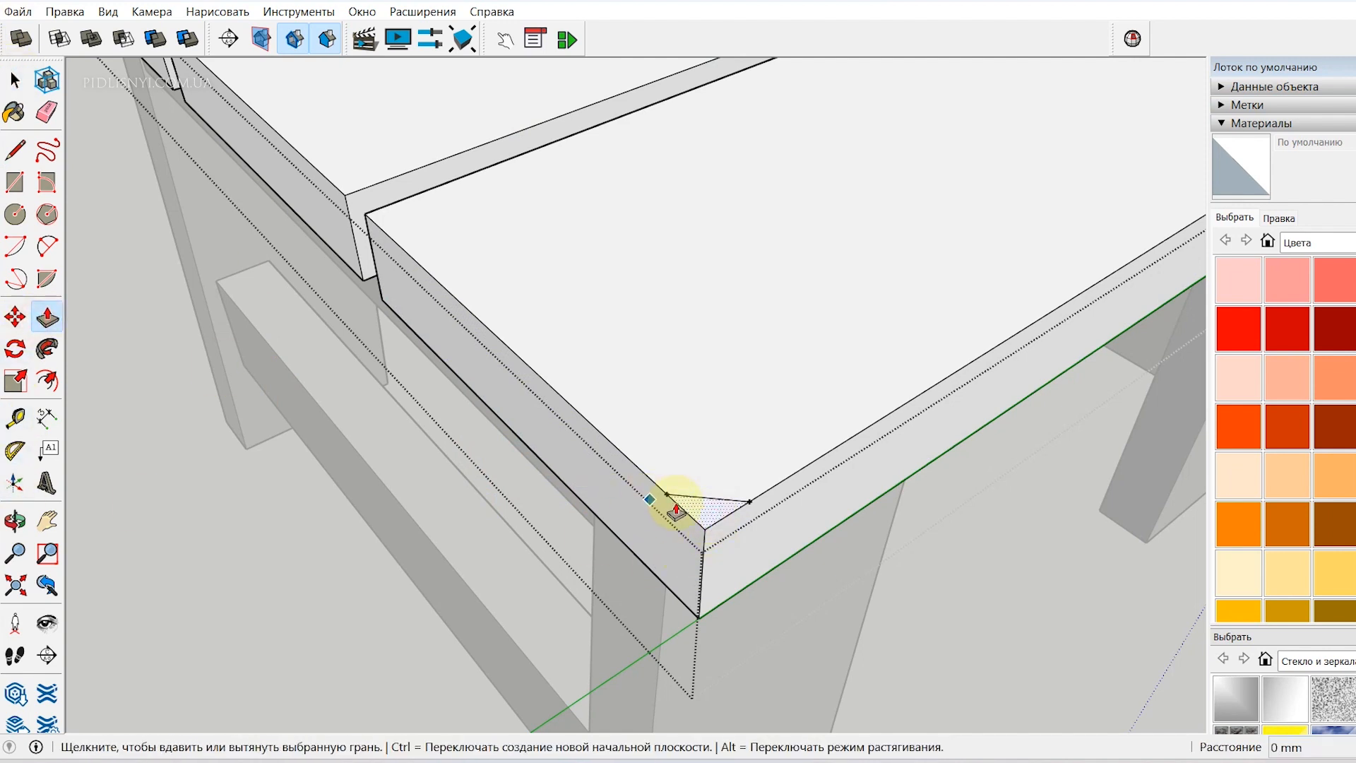
click(689, 507)
click(14, 80)
click(106, 318)
Mark guide points 10 mm along both edges from the outer corner at the same board's other end
click(15, 521)
drag(664, 495, 503, 318)
scroll(503, 318, up, 2)
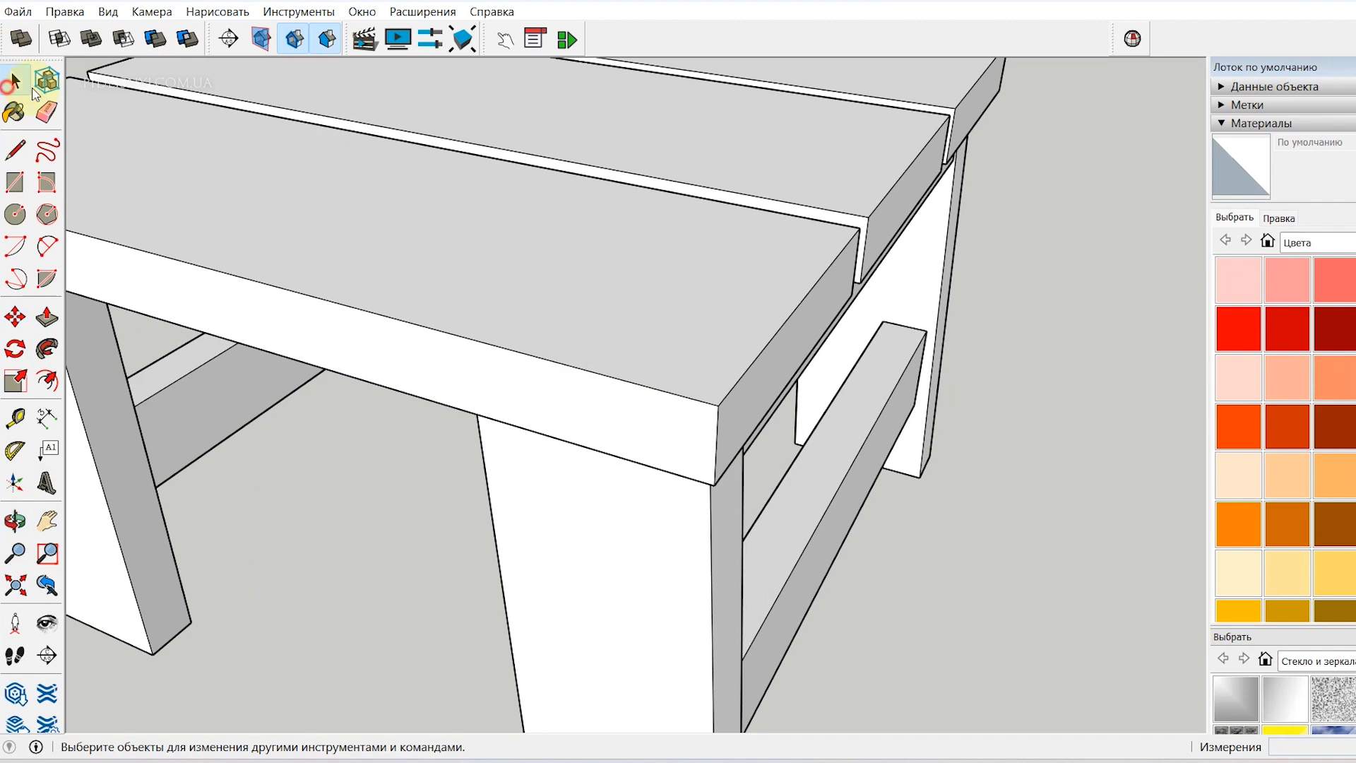
click(13, 83)
click(697, 370)
scroll(707, 395, up, 3)
key(t)
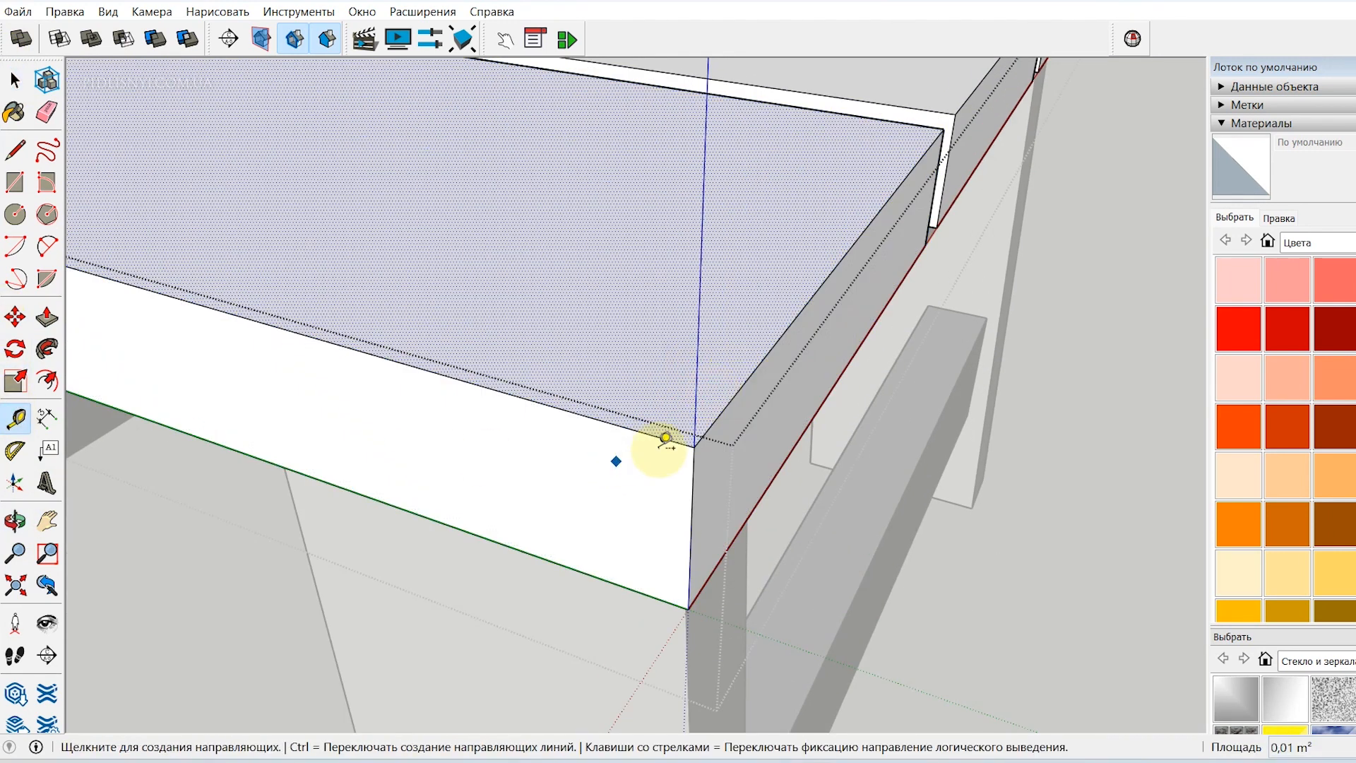
click(695, 446)
text(10)
key(Return)
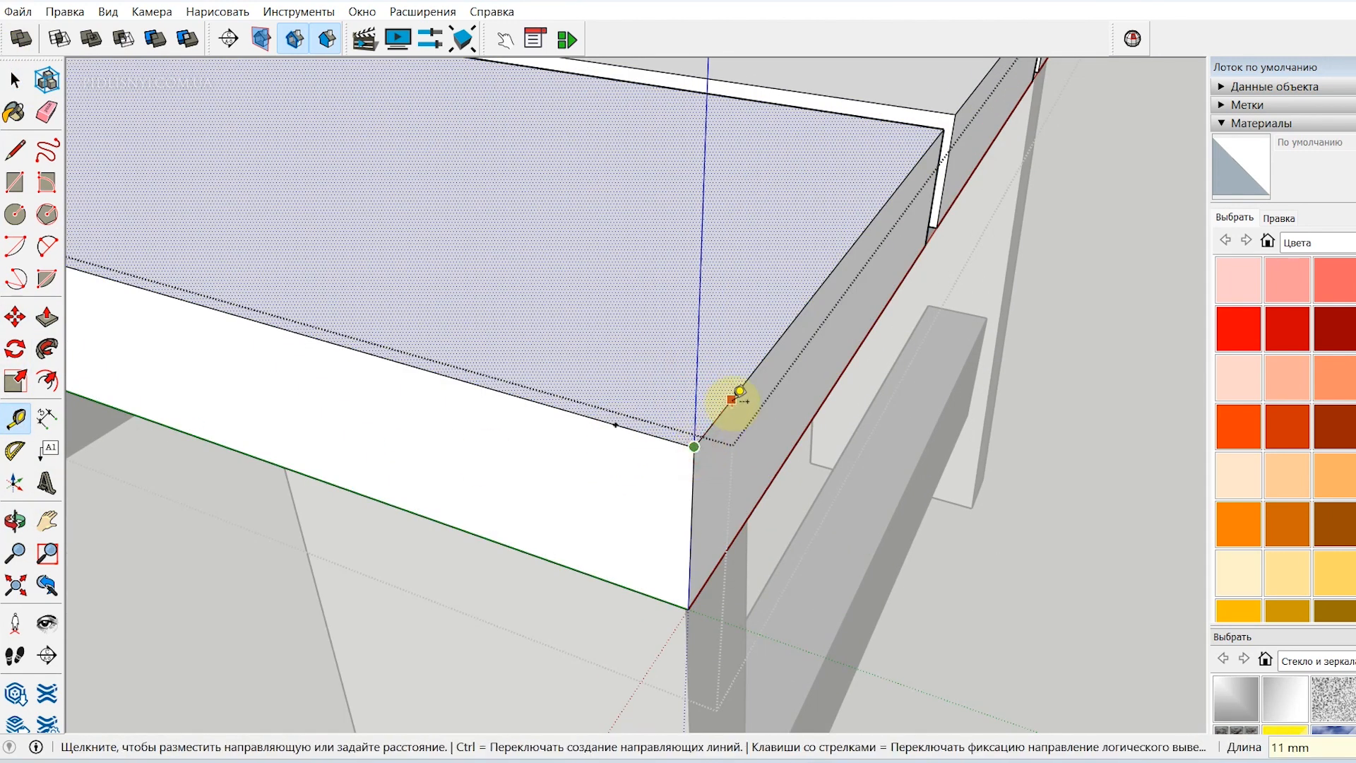
Draw a diagonal between these points and push the second corner triangle 25 mm down through the board
click(28, 153)
click(615, 425)
click(729, 404)
click(5, 67)
click(681, 421)
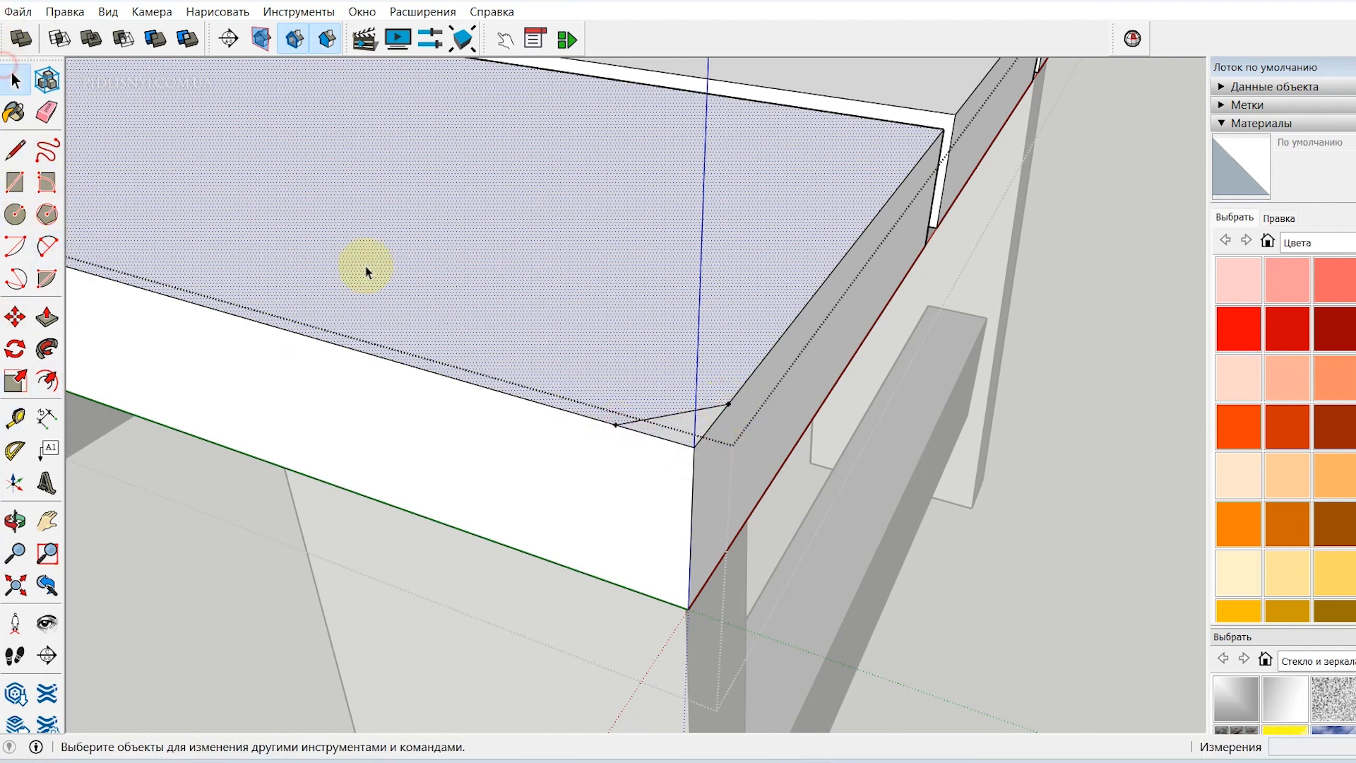
click(47, 316)
click(671, 433)
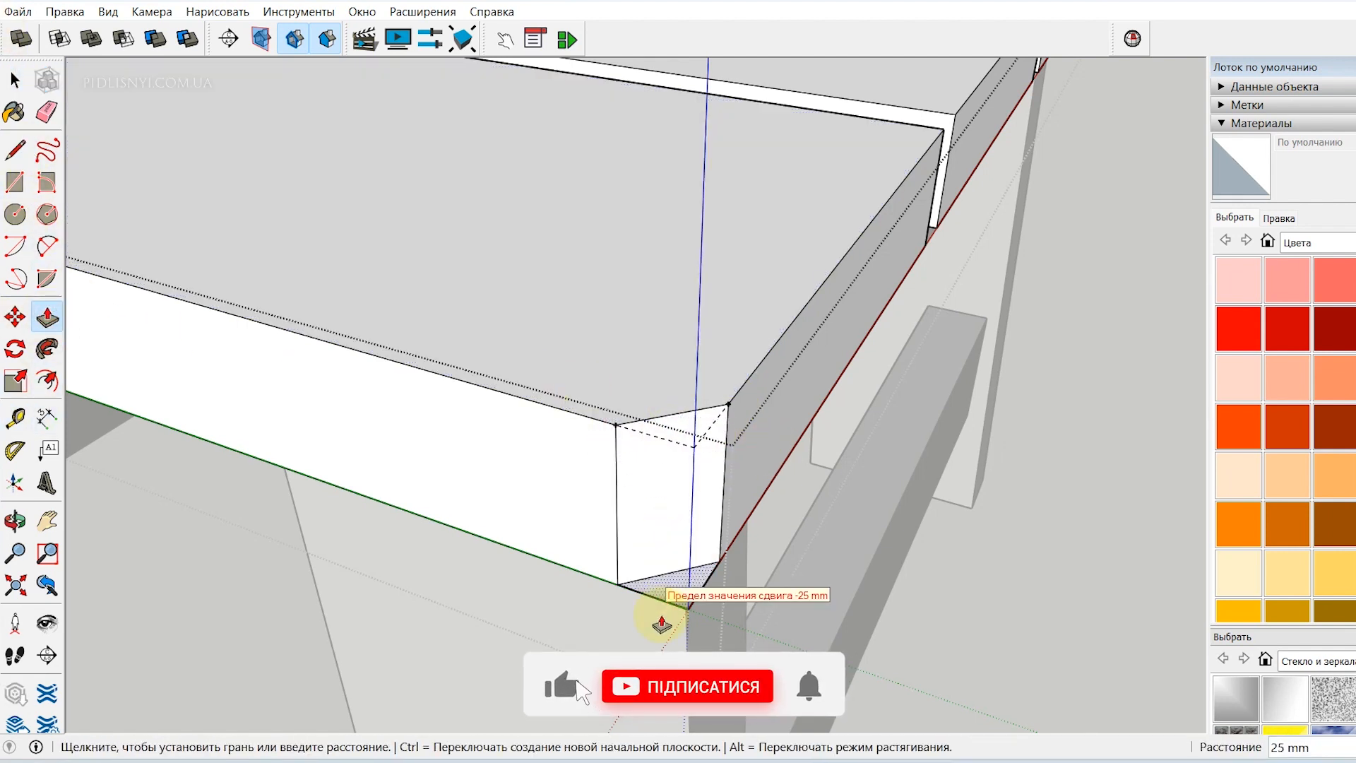
click(662, 616)
click(15, 81)
click(1095, 373)
Open the opposite outer board and mark guide points 10 mm from its outer corner on both edges
middle_drag(902, 463, 747, 388)
click(17, 76)
triple_click(693, 278)
scroll(714, 374, up, 3)
click(710, 387)
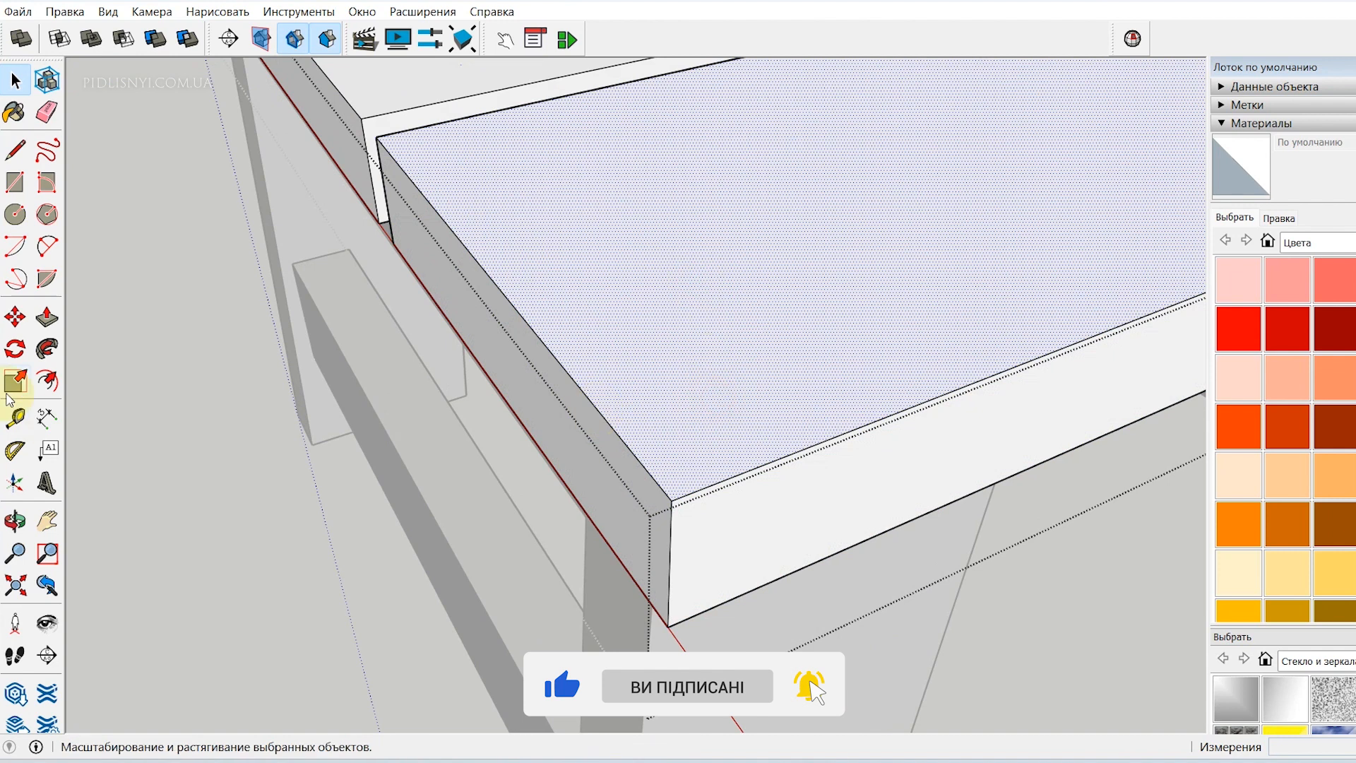
click(21, 422)
click(672, 500)
text(10)
key(Return)
click(672, 500)
click(739, 475)
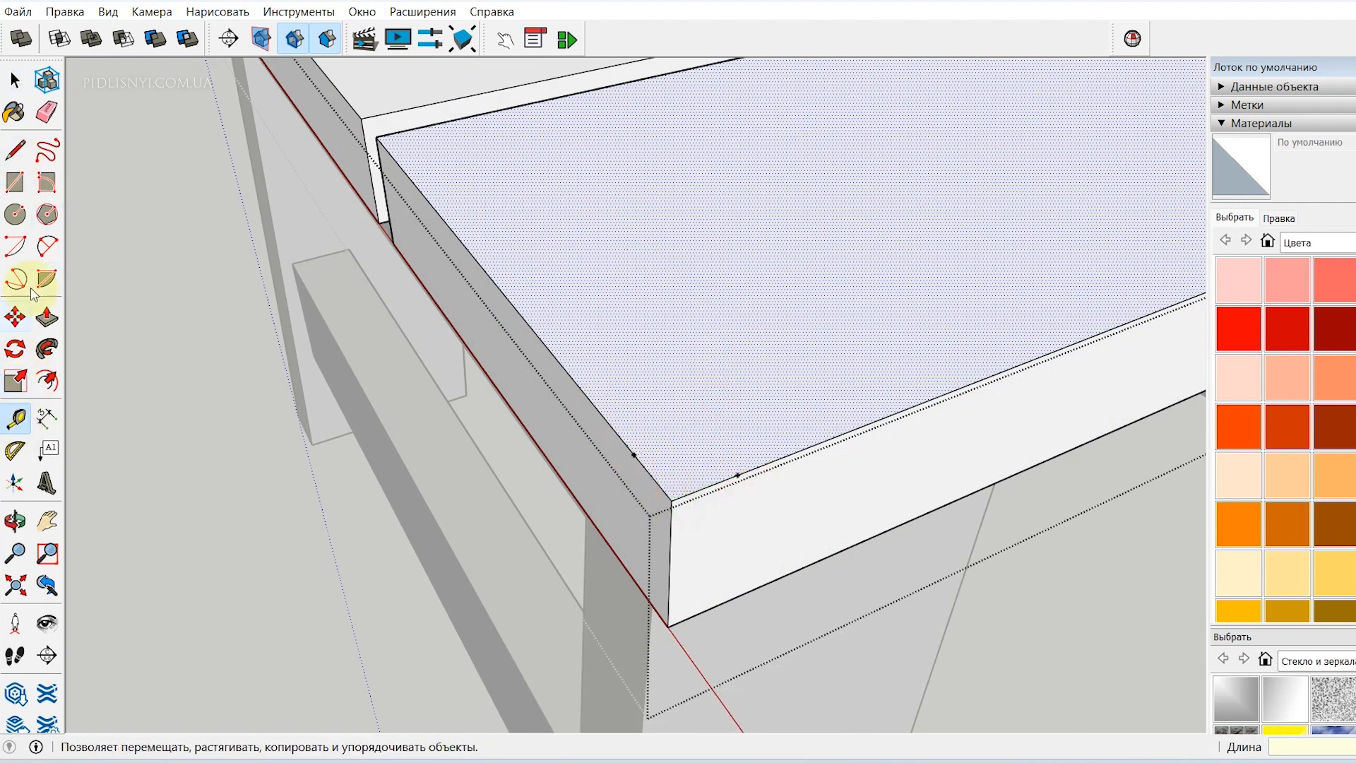
Connect the guide points across the opposite board's corner and cut that triangle through the full thickness
click(634, 455)
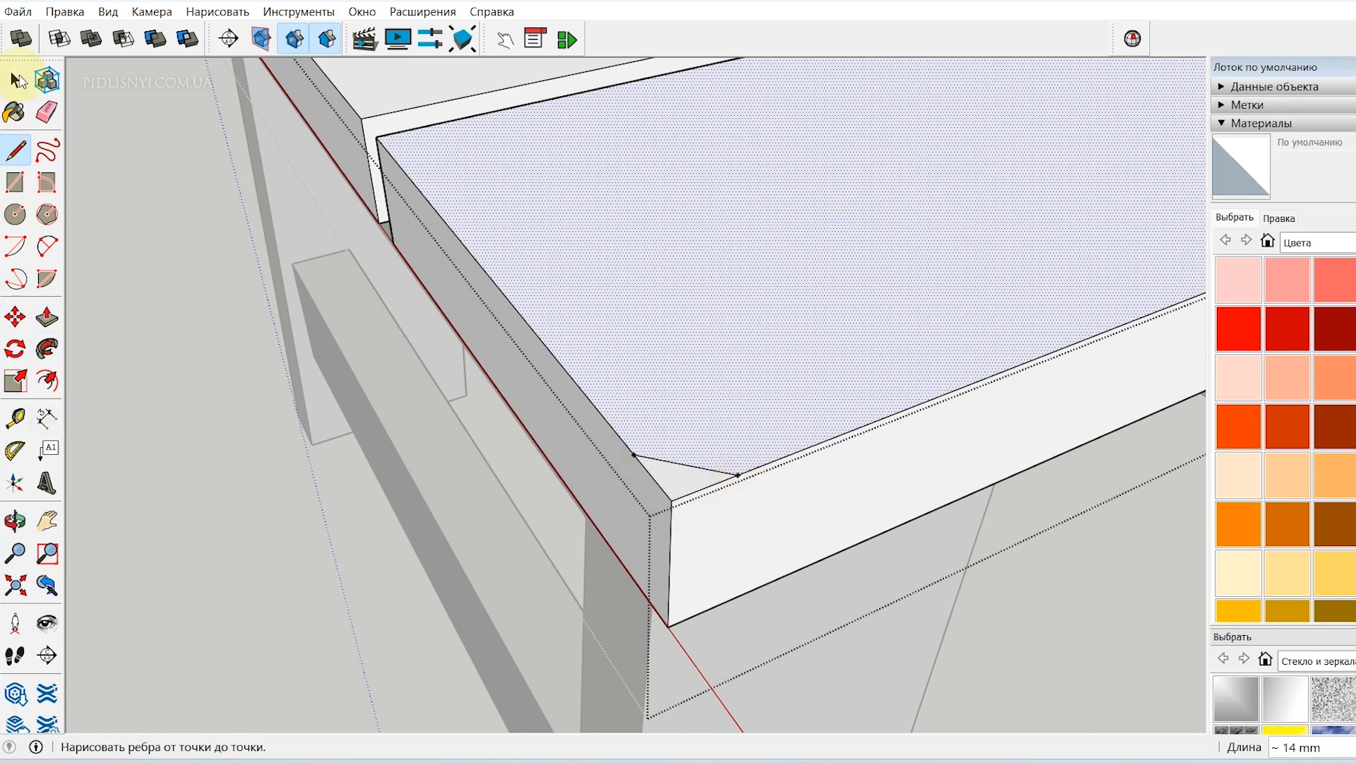
click(690, 489)
click(47, 316)
click(673, 483)
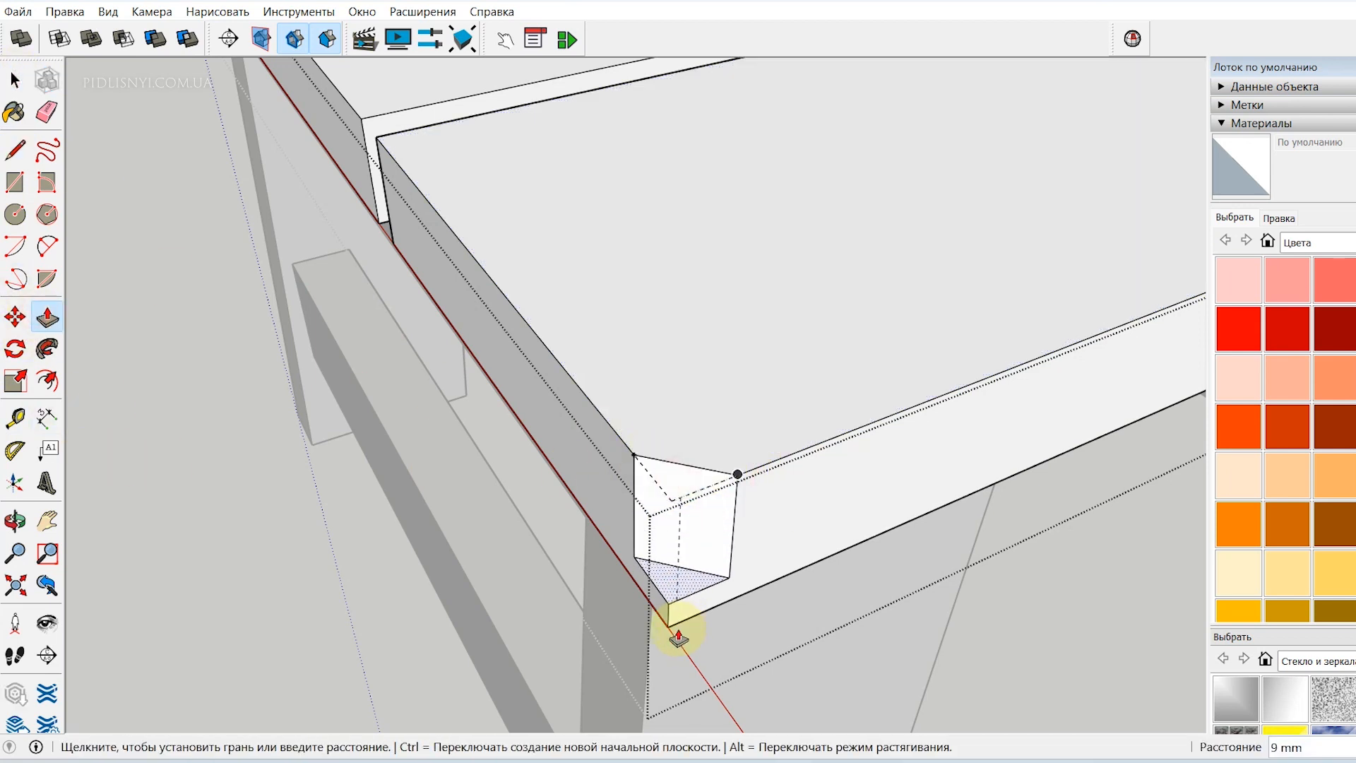
click(670, 626)
Mark guide points 10 mm along both edges from the last uncut outer corner of the stool top
drag(863, 415, 672, 424)
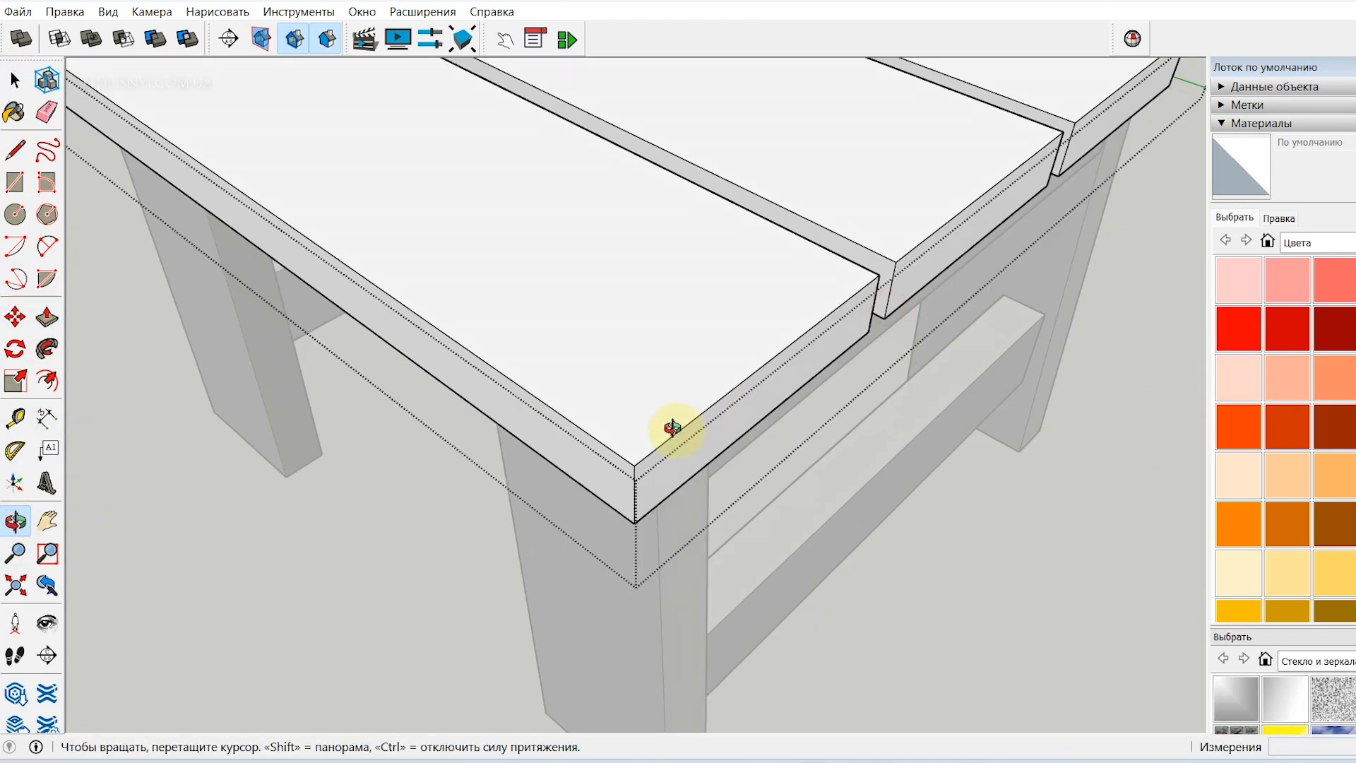
click(14, 80)
click(653, 305)
click(15, 419)
click(639, 465)
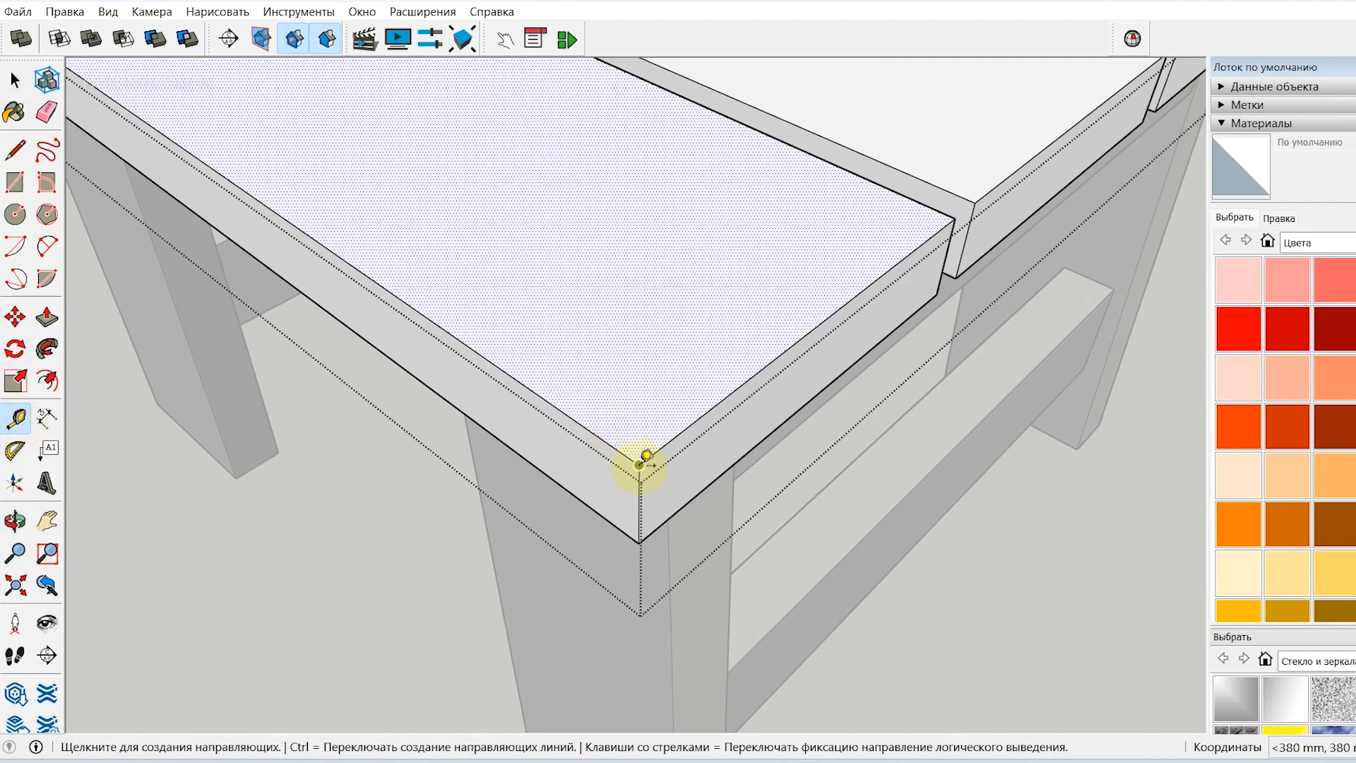
key(Return)
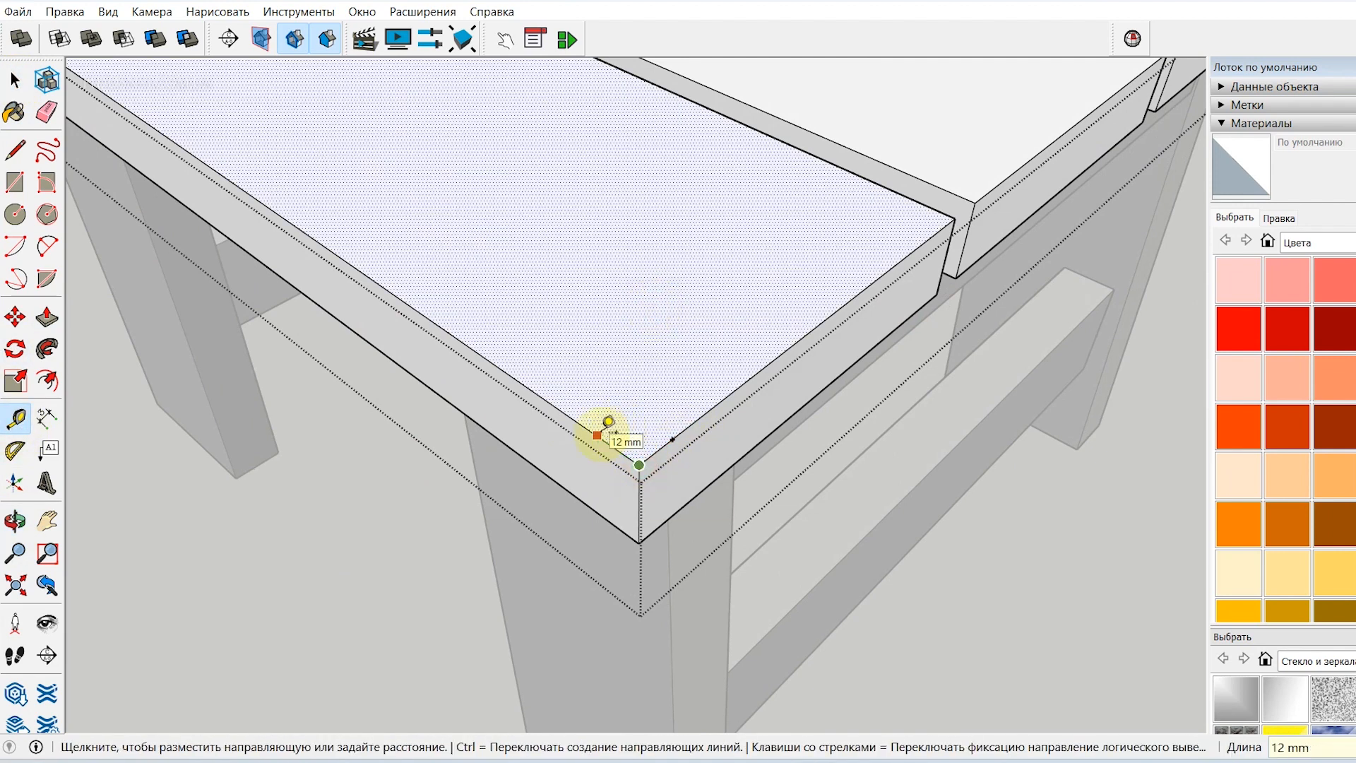
text(10)
key(Return)
Cut off the fourth corner along a diagonal between its guide points, and delete all guides
click(16, 149)
click(604, 440)
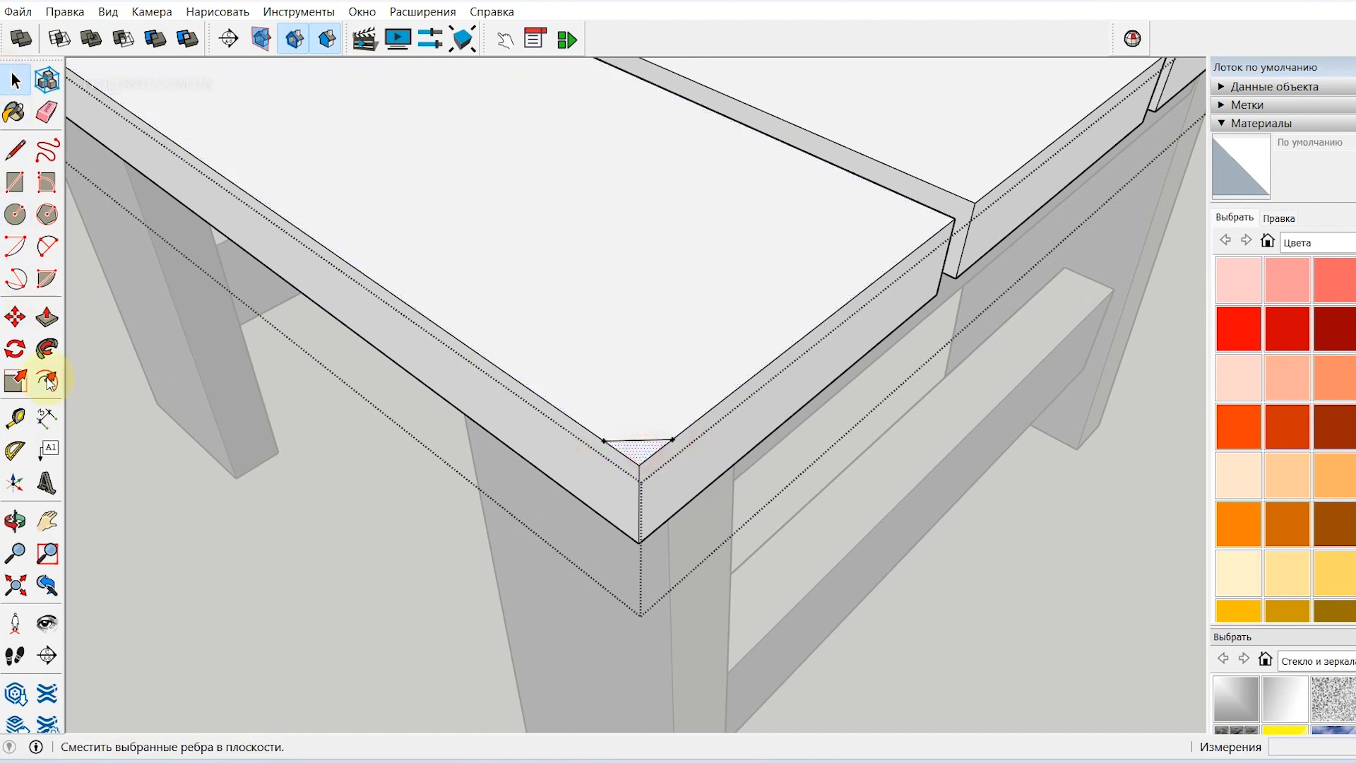
click(46, 318)
click(639, 448)
click(638, 518)
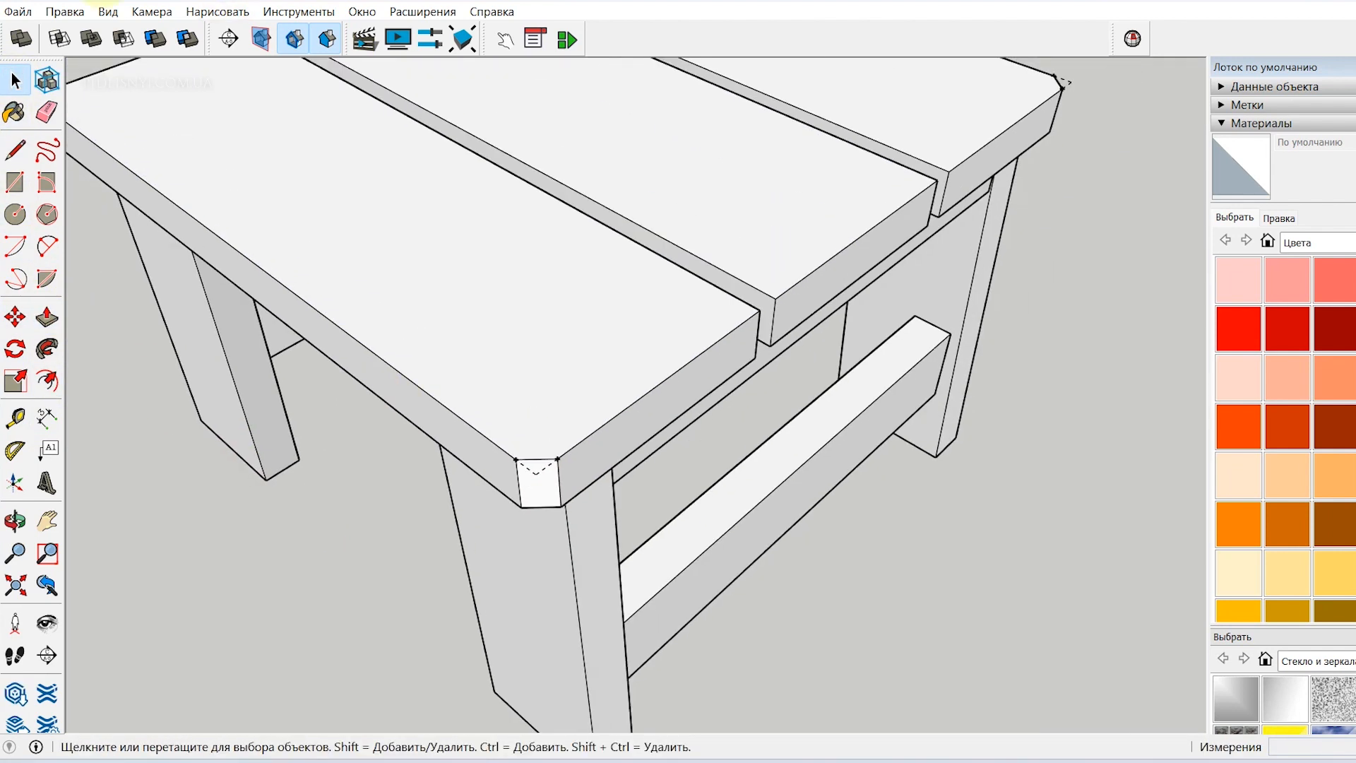
click(64, 11)
click(138, 186)
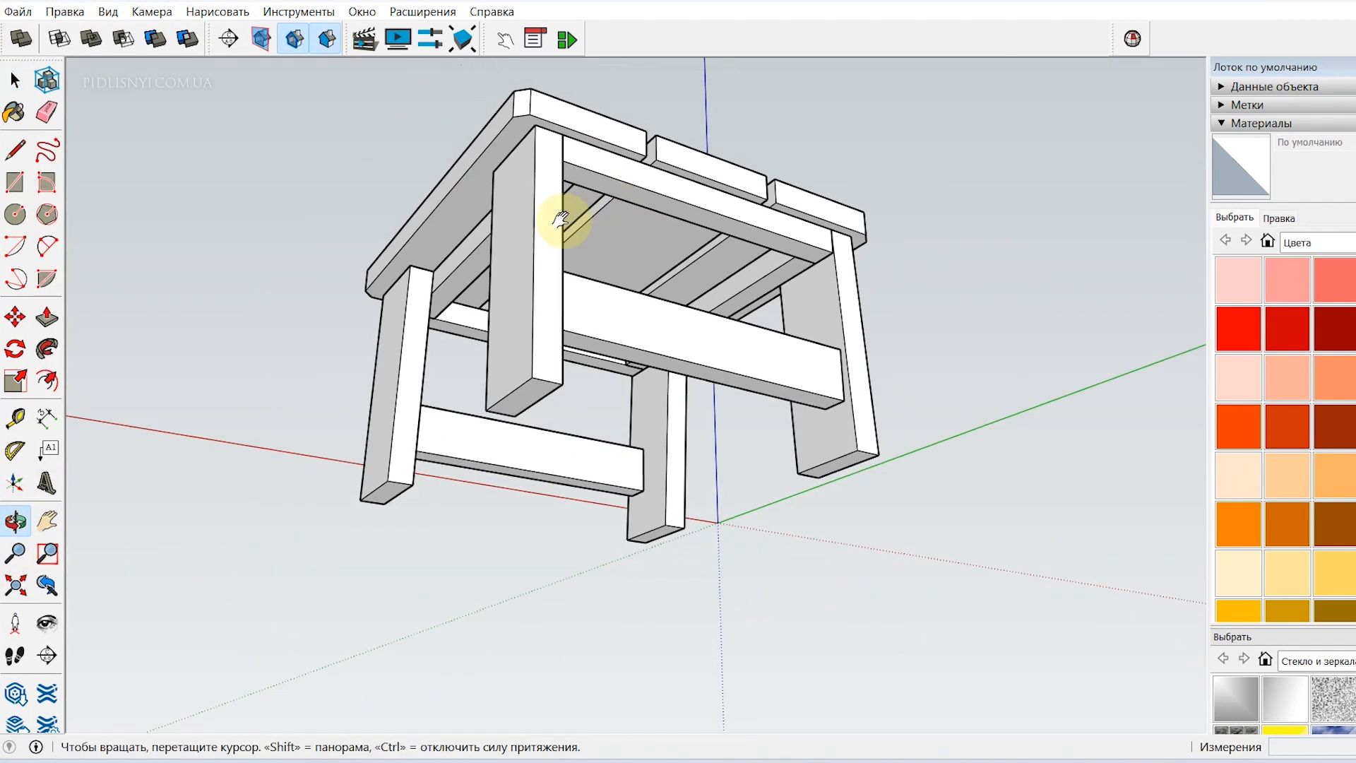
Hide the two upper crossbars beneath the ends of the top boards
drag(563, 212, 725, 205)
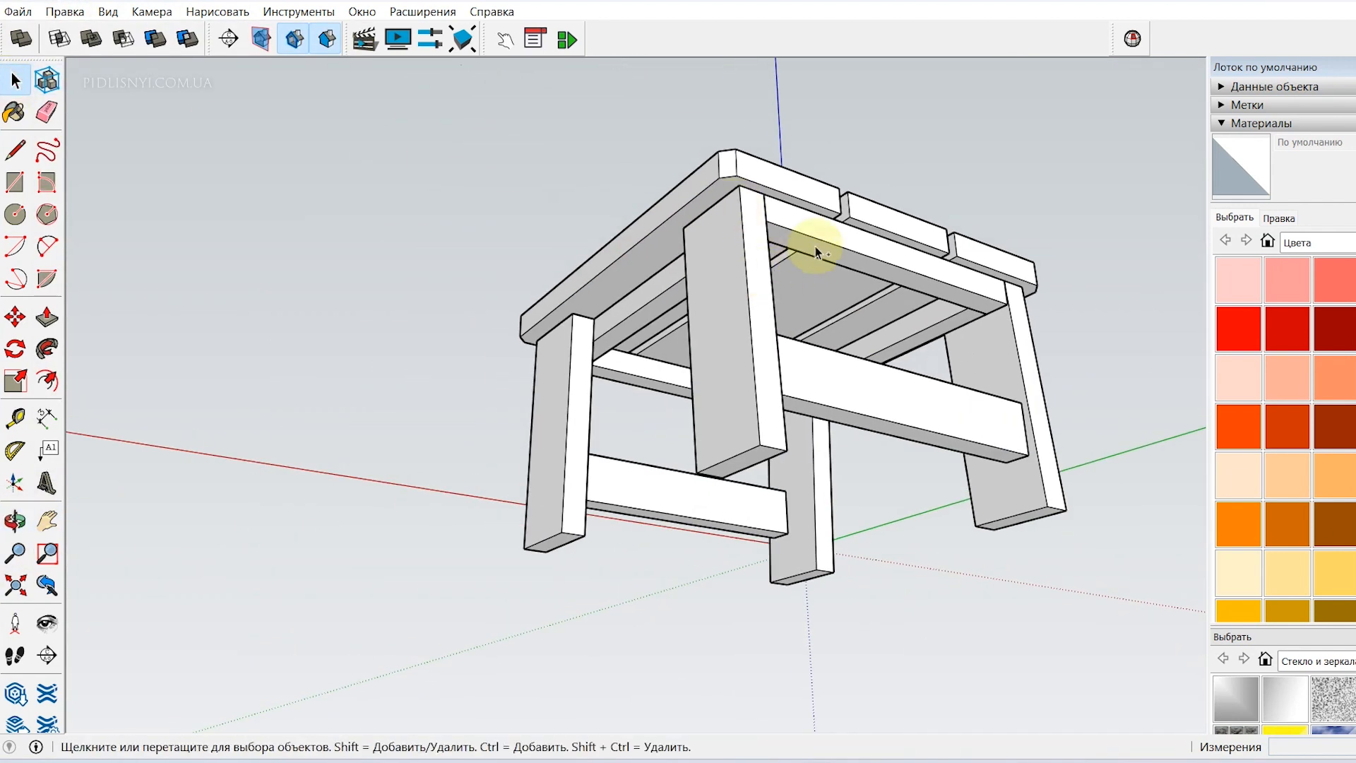
right_click(618, 381)
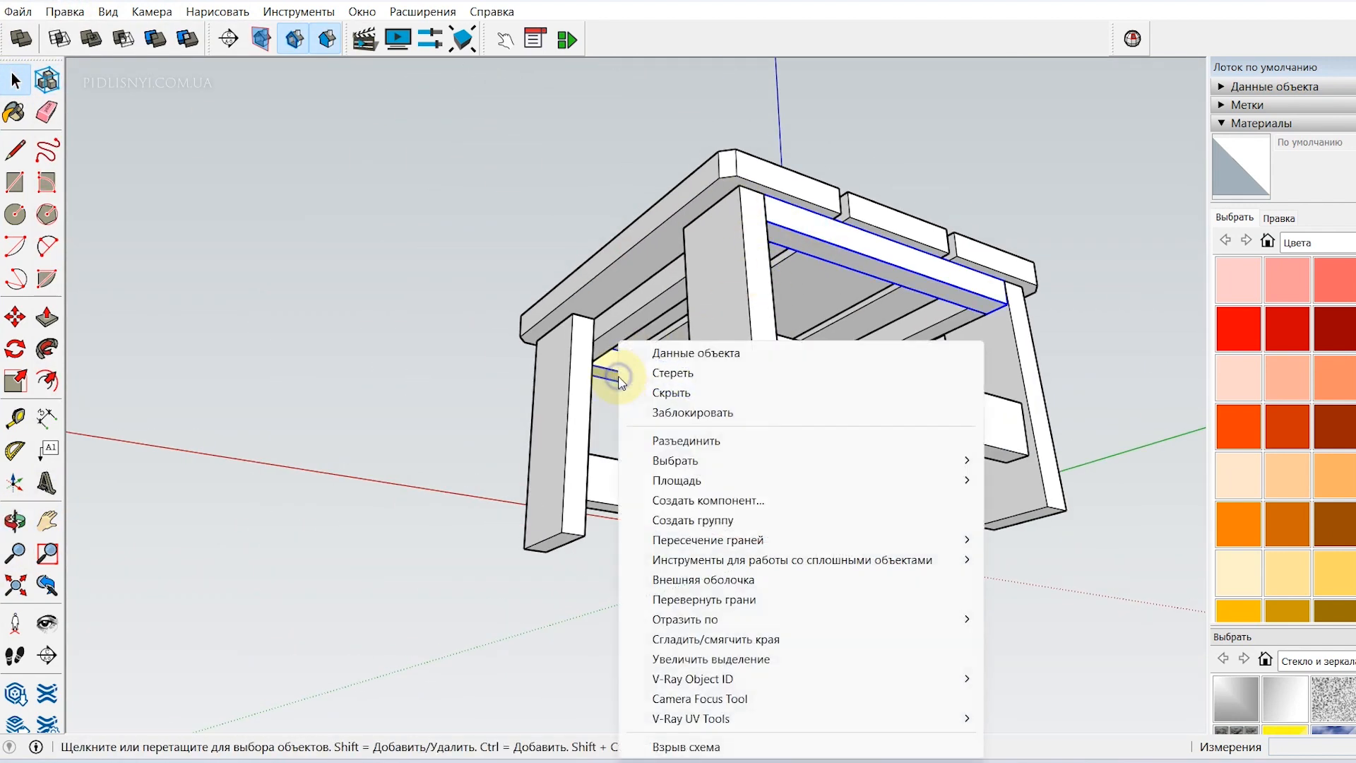
click(621, 390)
Open a side rail under one outer board and push its exposed end face inward to shorten it
scroll(1034, 286, up, 3)
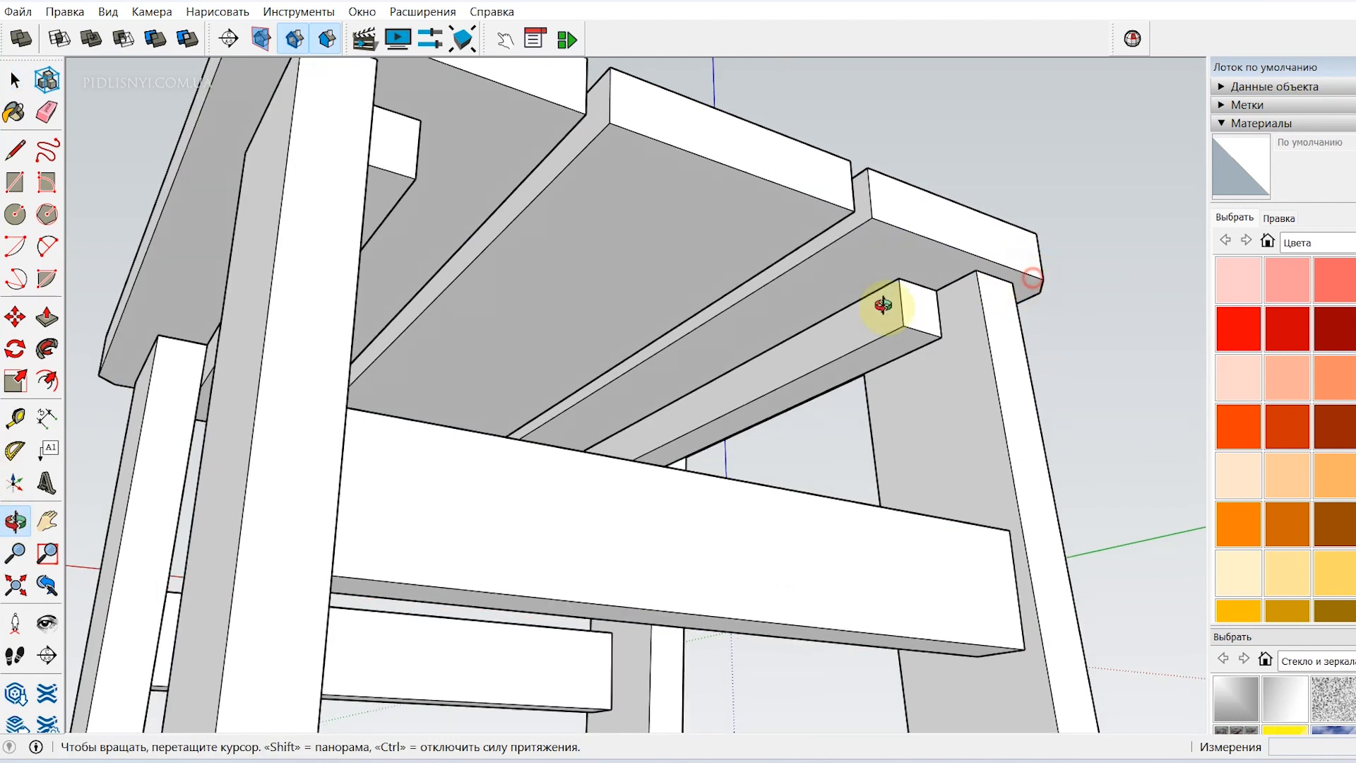
drag(1014, 282, 876, 272)
click(15, 80)
triple_click(869, 282)
click(725, 301)
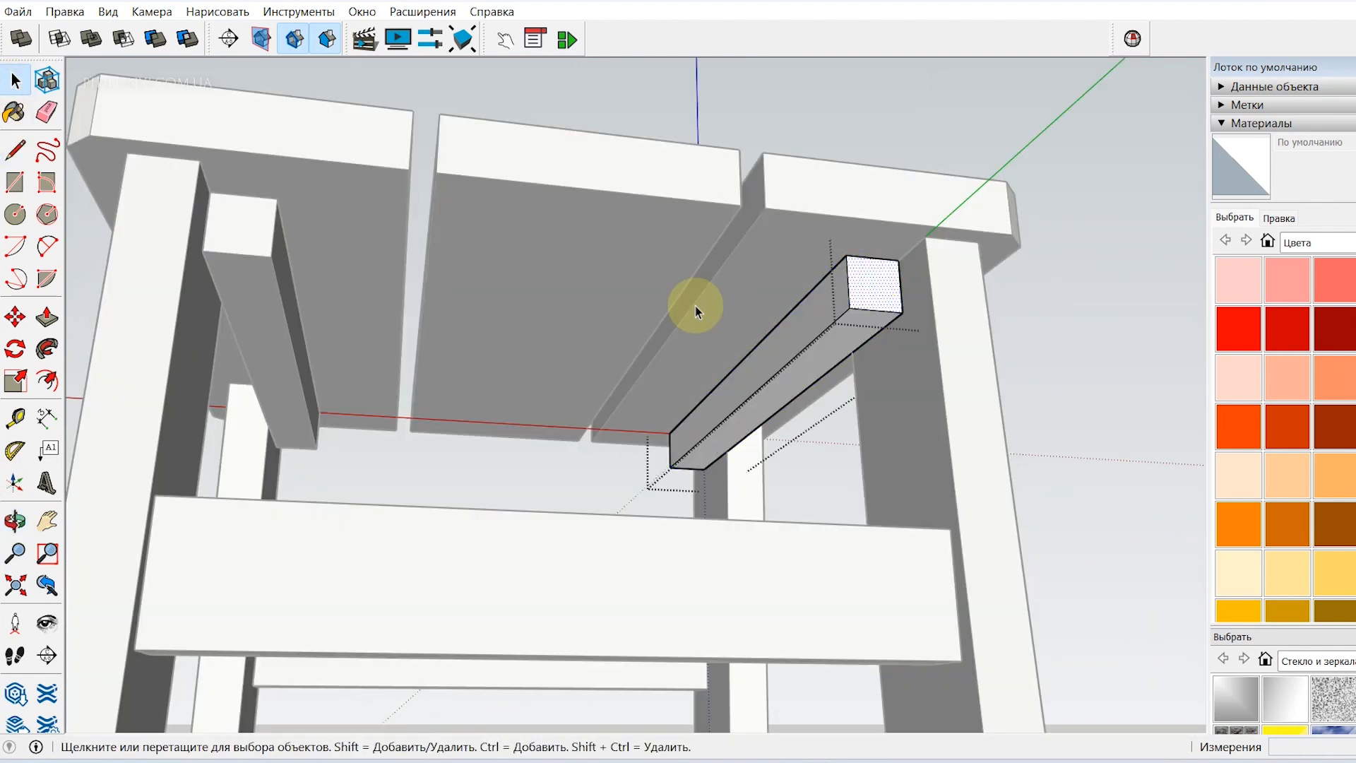
click(47, 318)
drag(862, 287, 832, 306)
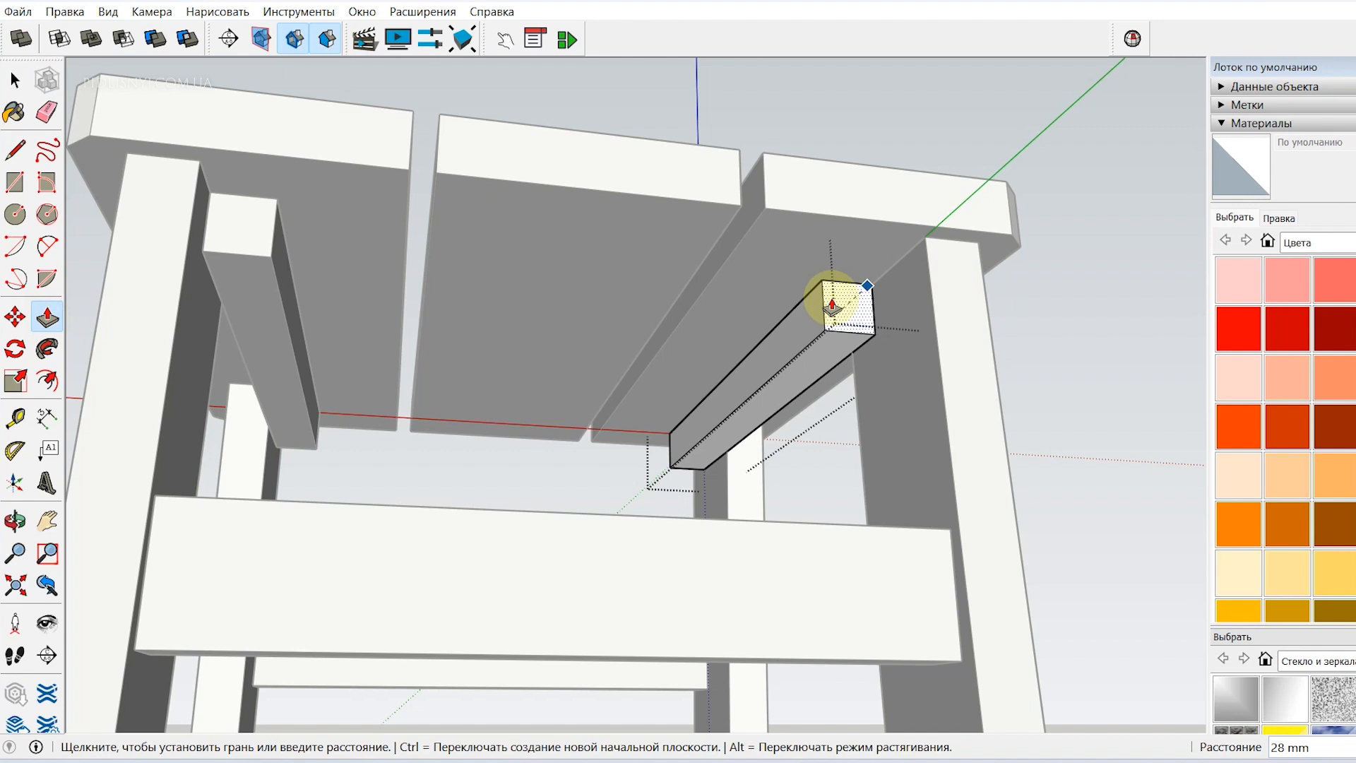
click(832, 305)
key(space)
Shorten the other side rail at the same end of the stool by pushing its end face inward
double_click(246, 226)
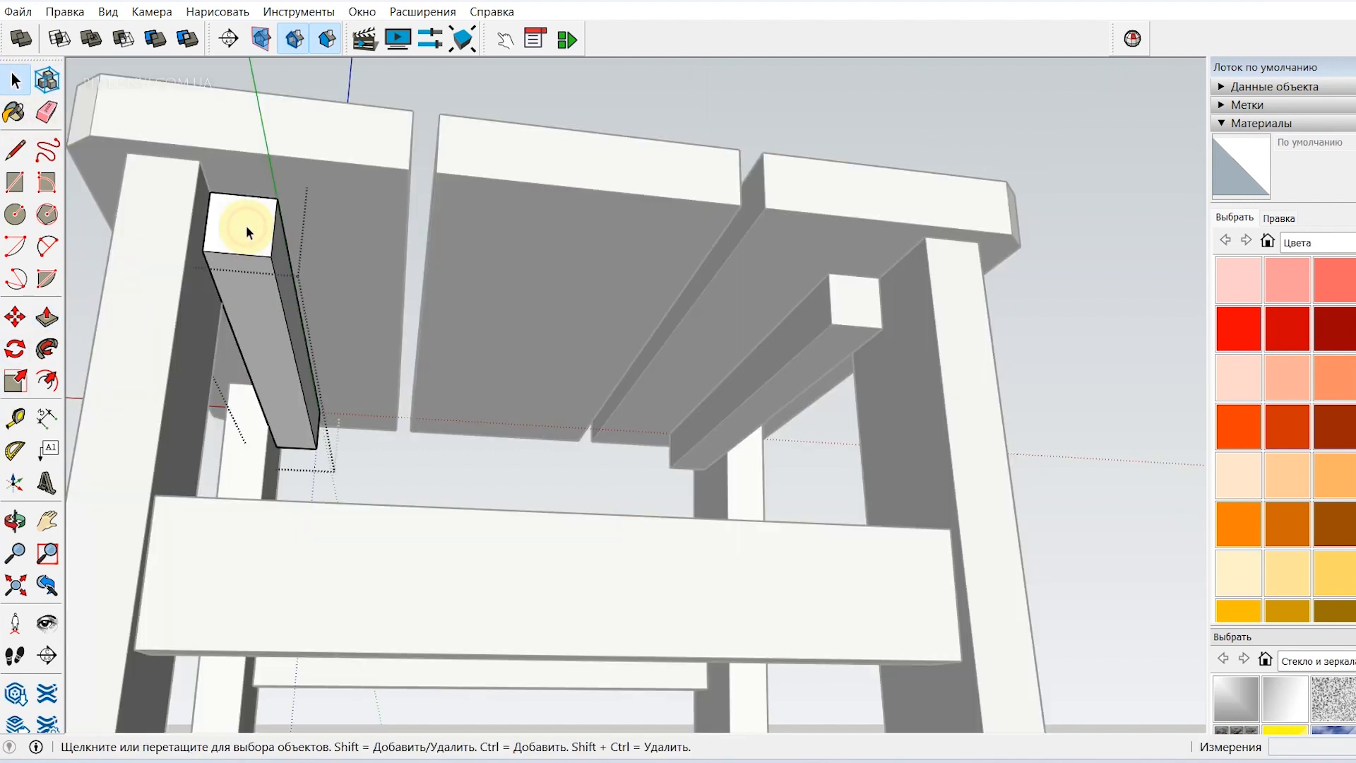
click(46, 318)
drag(238, 219, 258, 260)
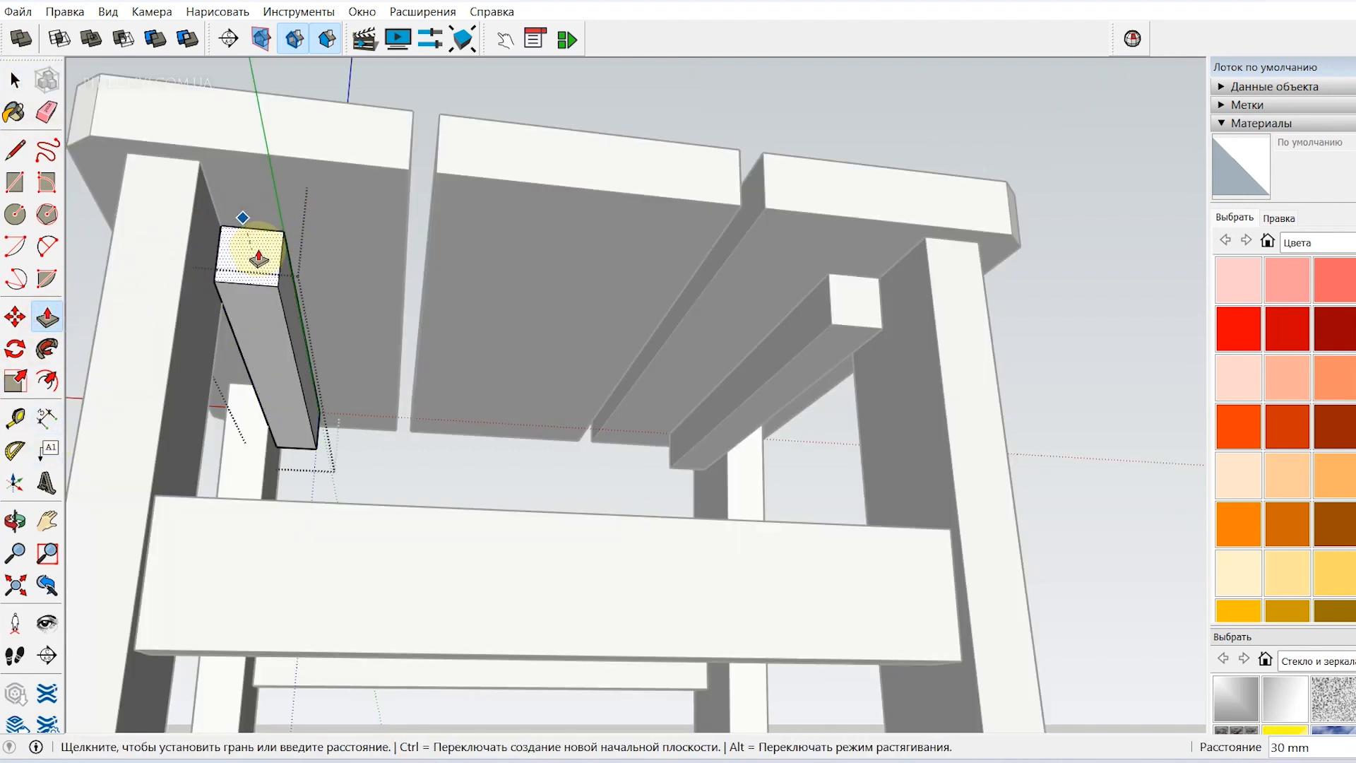
key(Return)
click(14, 79)
key(Escape)
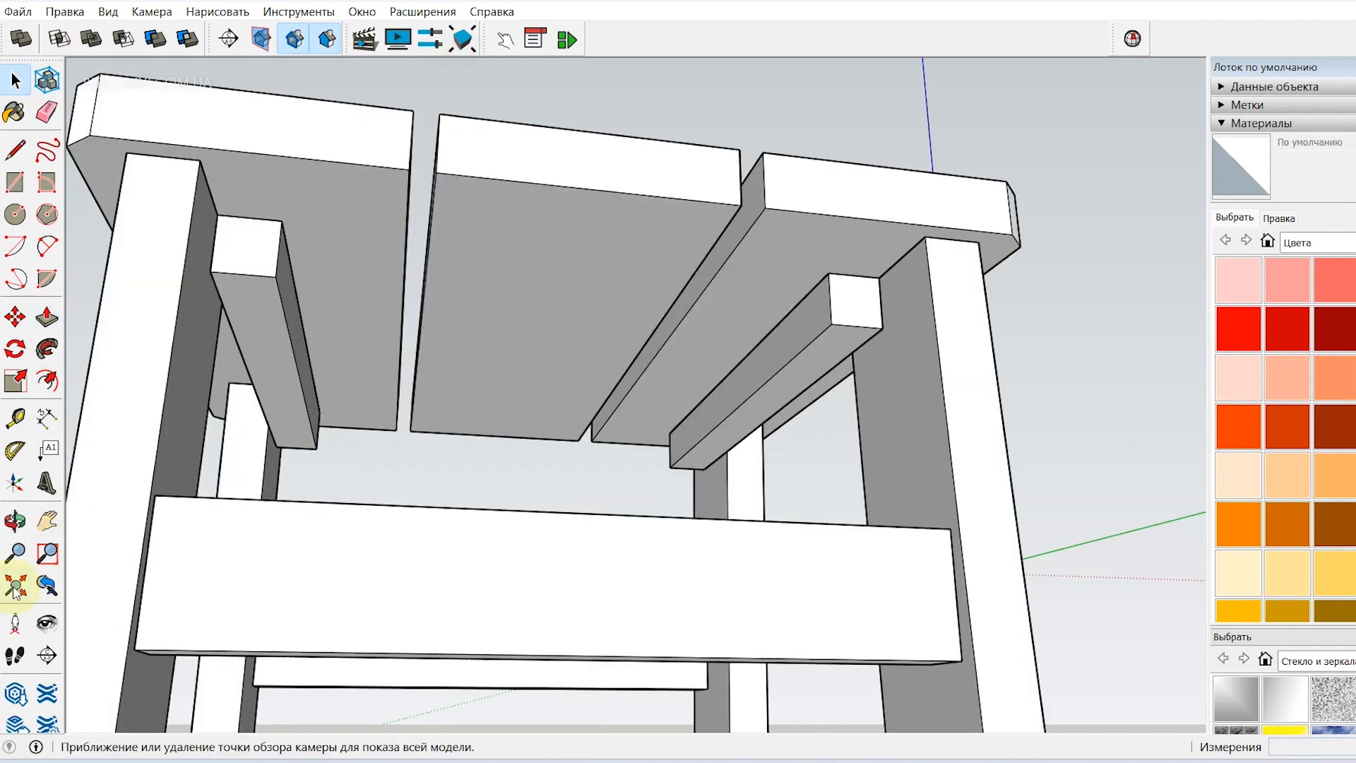
Push in the end face of a side rail at the opposite end of the stool
click(15, 522)
drag(289, 459, 882, 566)
click(14, 79)
double_click(236, 325)
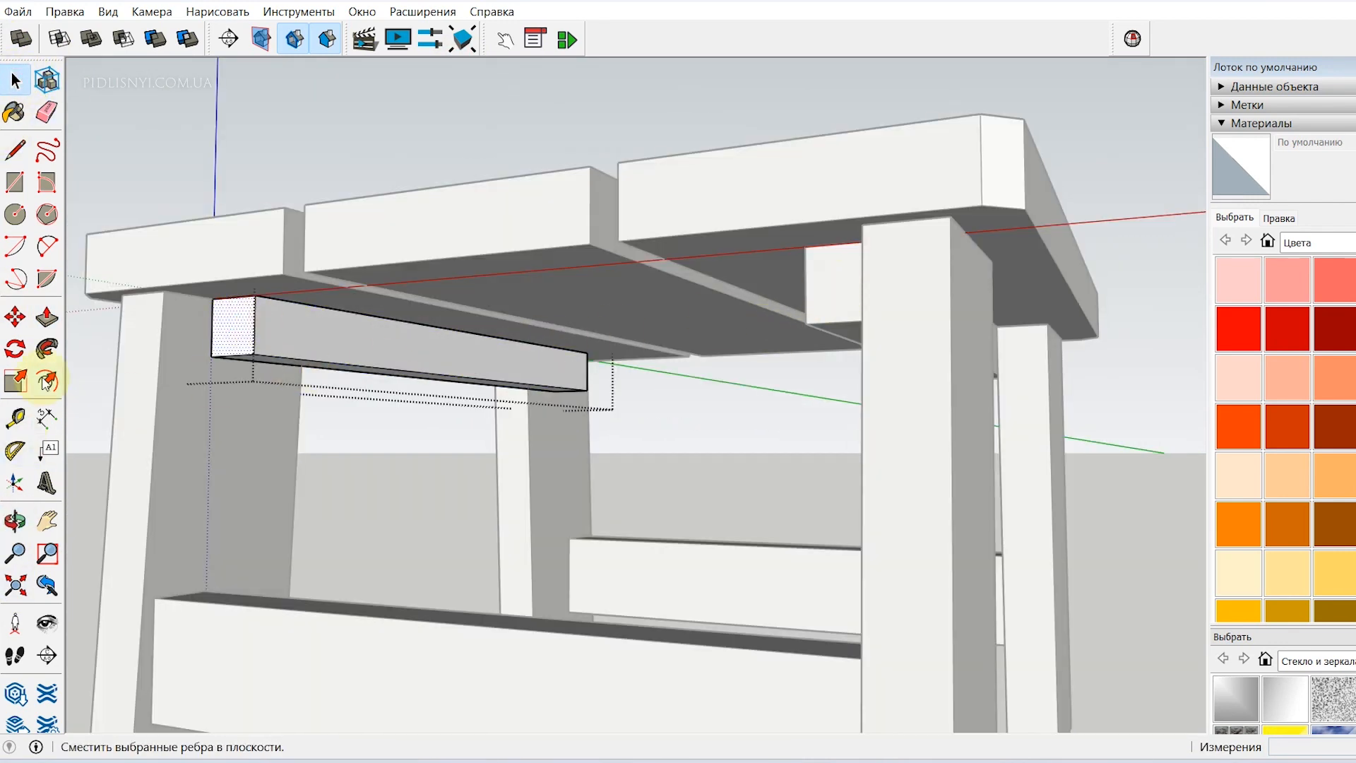
click(47, 317)
click(234, 326)
click(267, 330)
click(14, 79)
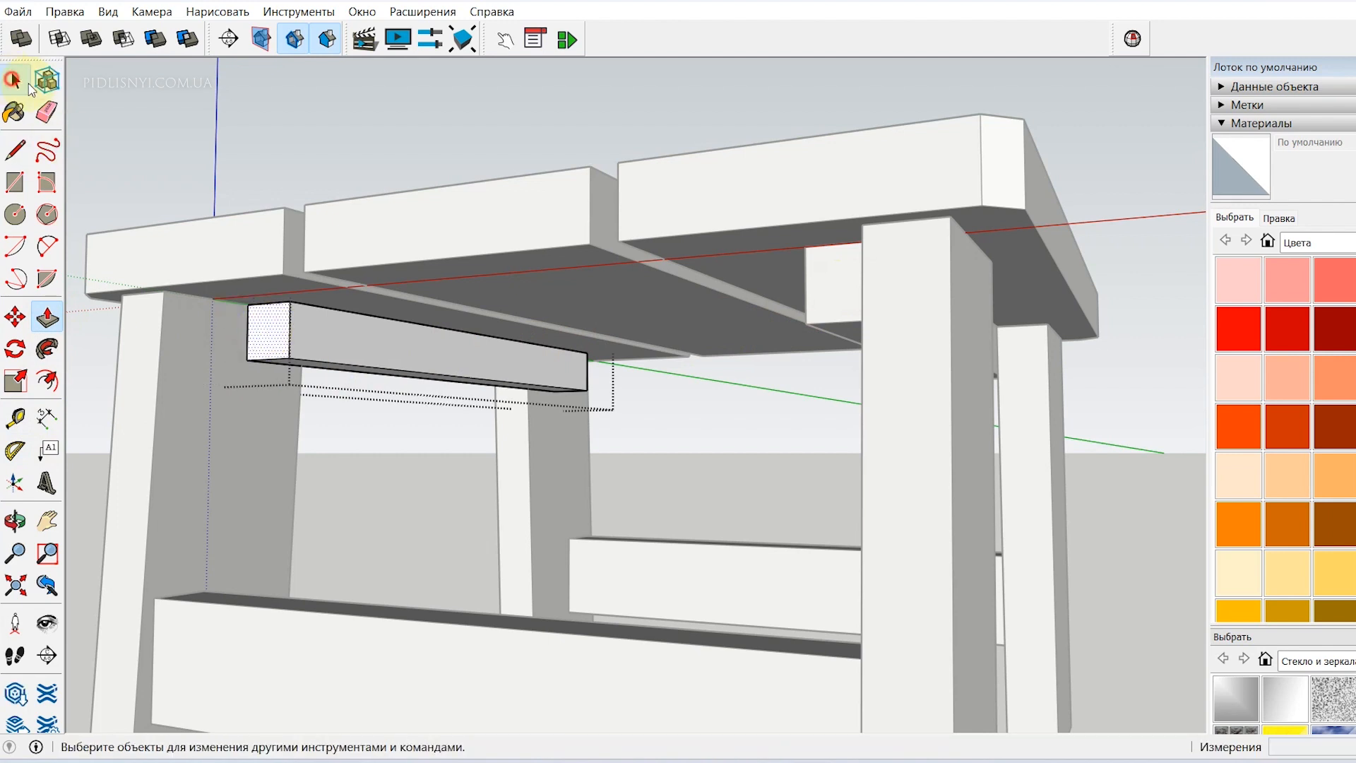
Push in the remaining uncut end face of the second side rail
double_click(837, 290)
click(47, 317)
click(835, 302)
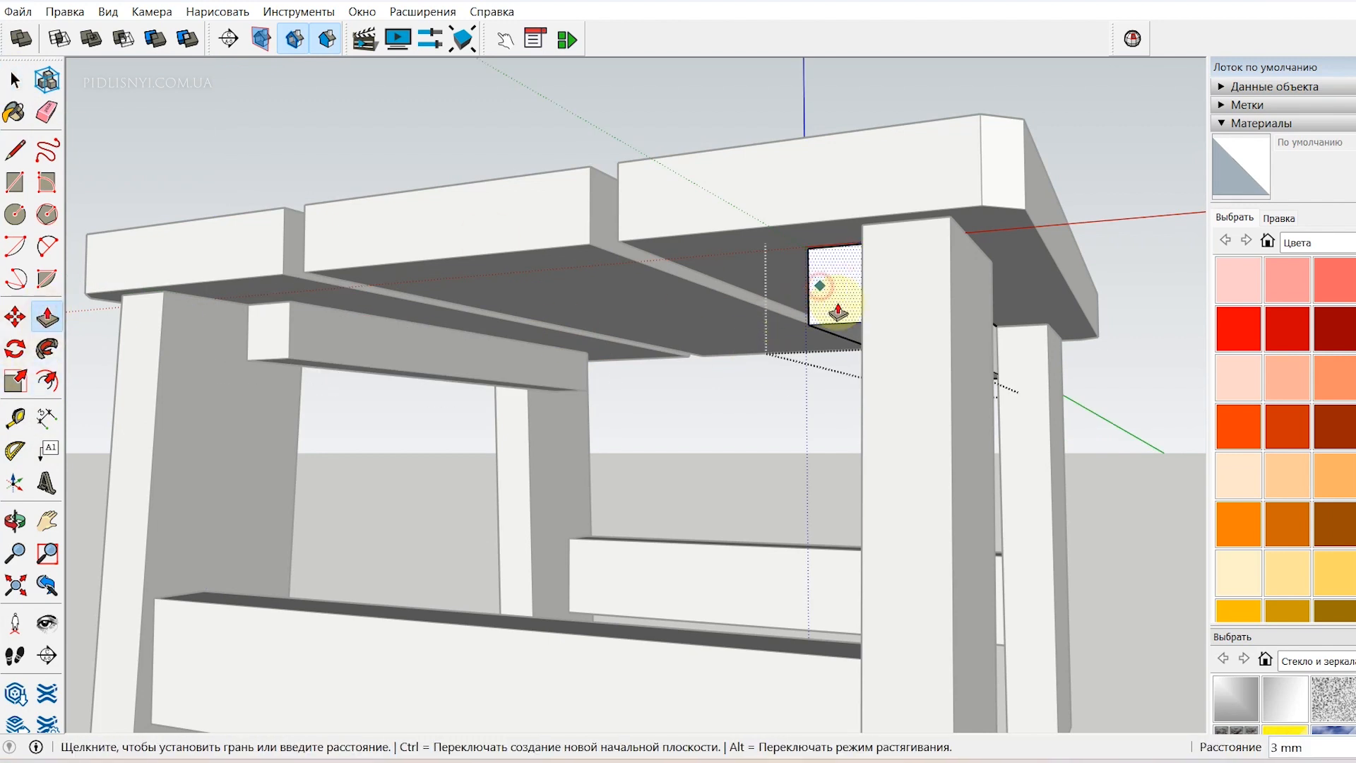
Unhide the two upper crossbars
right_click(368, 91)
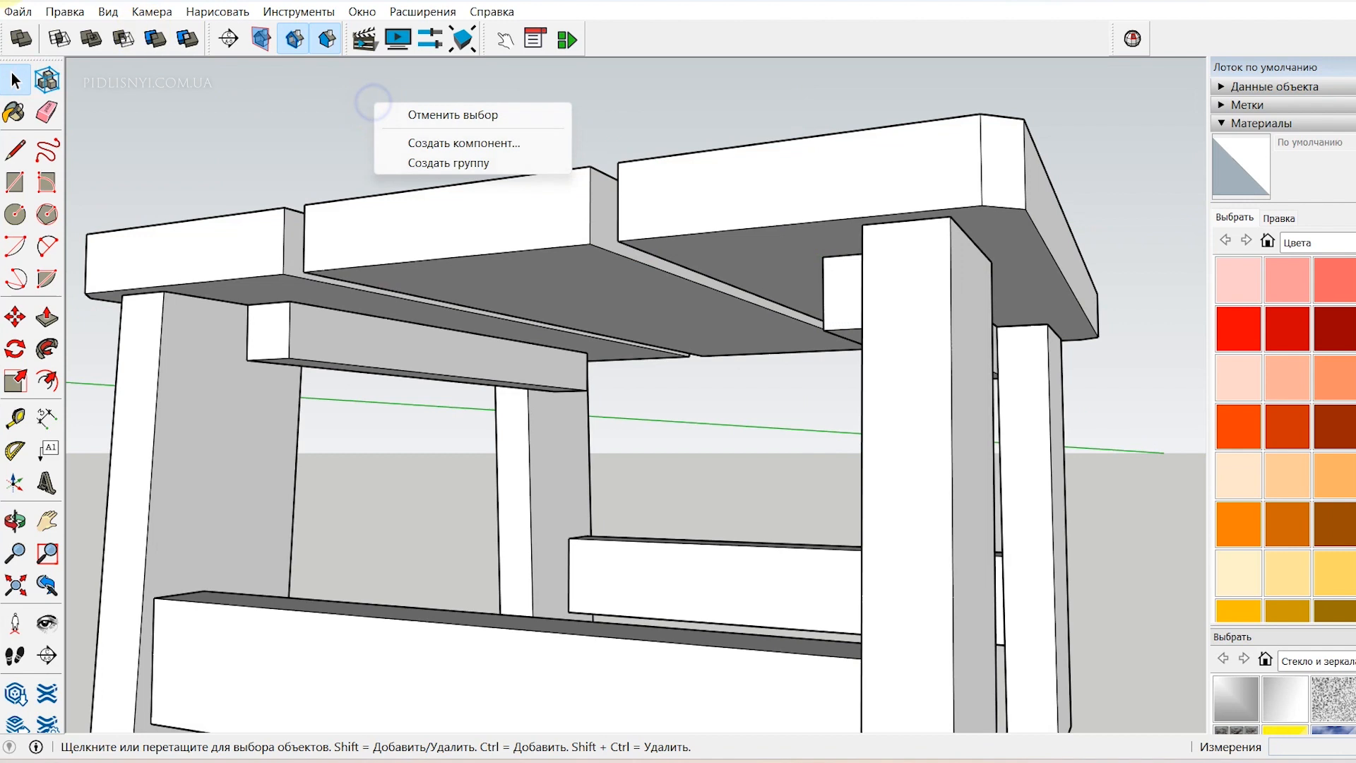
click(64, 11)
mouse_move(411, 294)
click(495, 337)
Move one upper crossbar 20 mm inward against the shortened ends of the side rails
click(15, 521)
drag(395, 304, 243, 233)
click(225, 349)
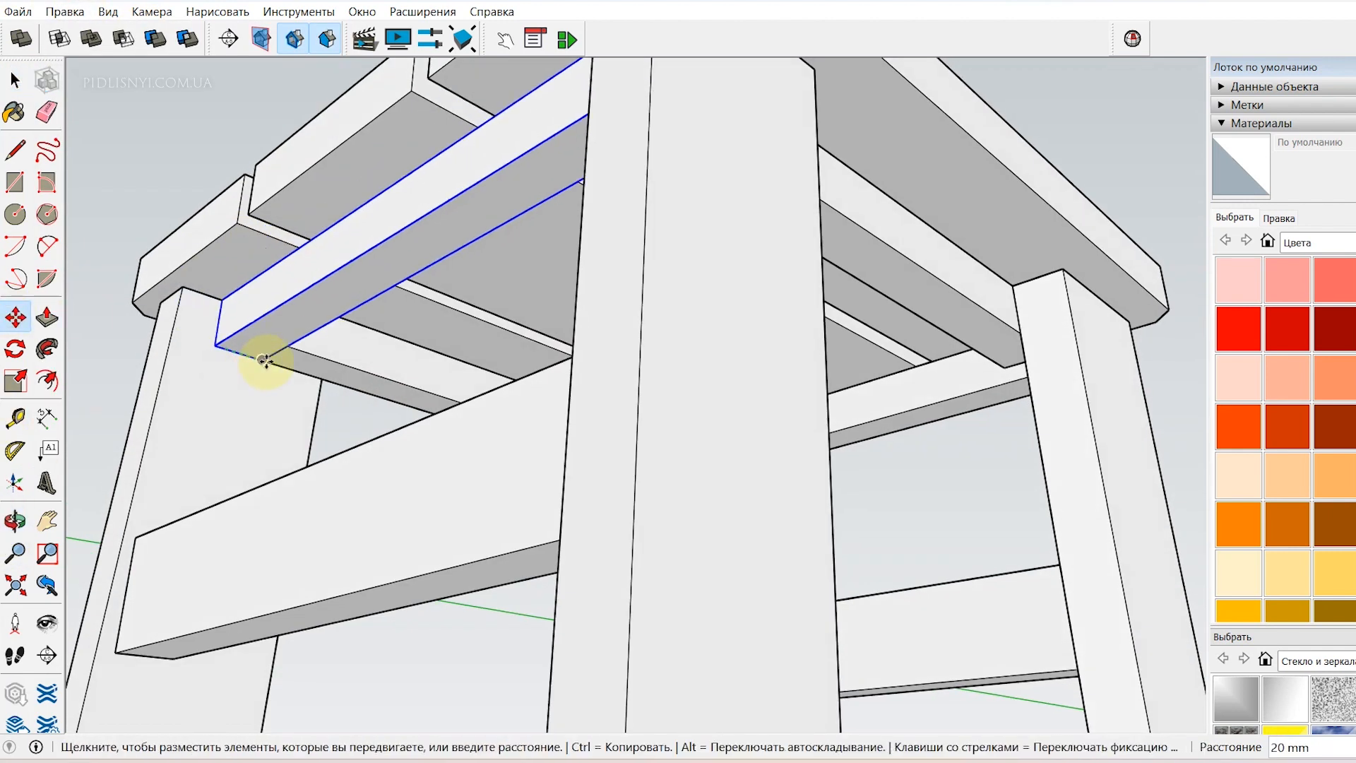
Move the other upper crossbar inward so it sits against the shortened ends of the side rails
click(13, 522)
drag(869, 395, 586, 388)
key(m)
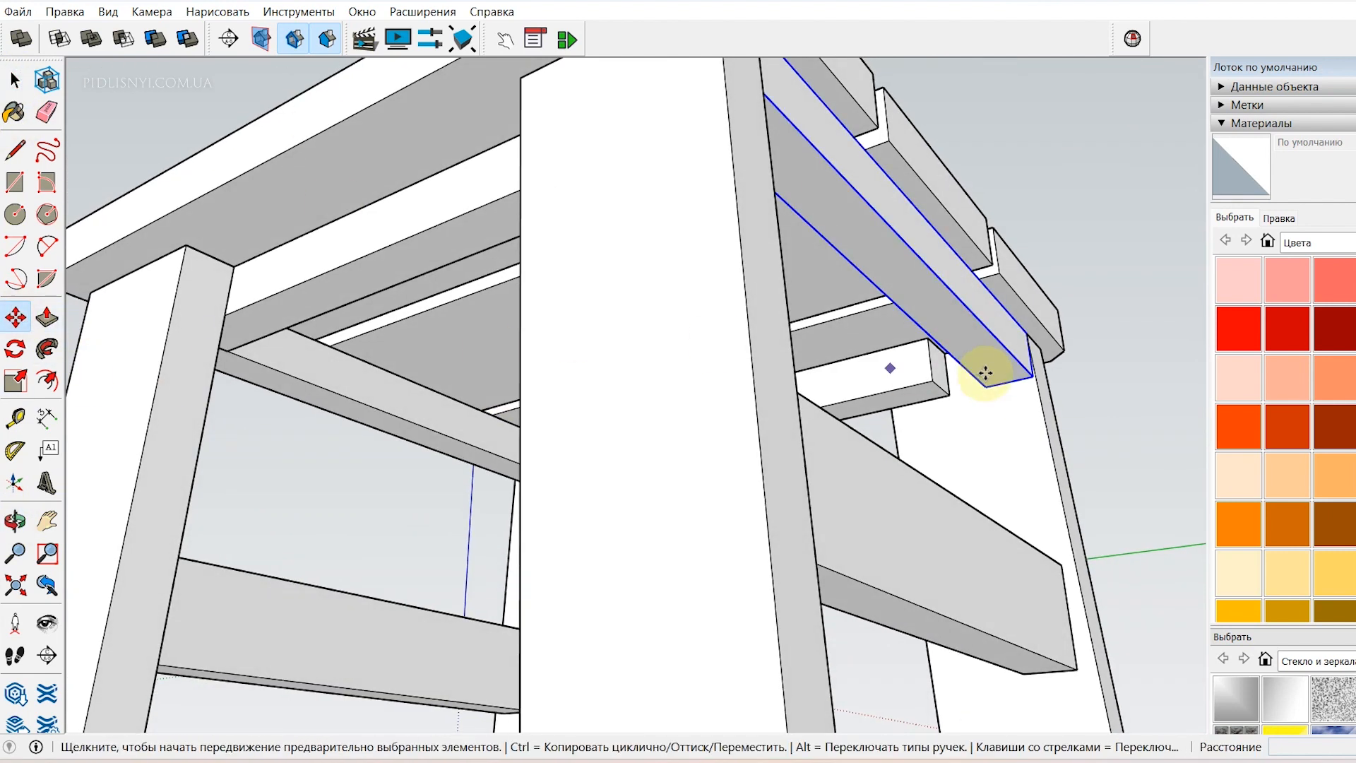
click(986, 385)
click(949, 395)
scroll(245, 234, down, 2)
Move one pair of legs with its lower stretcher inward until the leg tops meet the adjacent upper crossbar
click(465, 192)
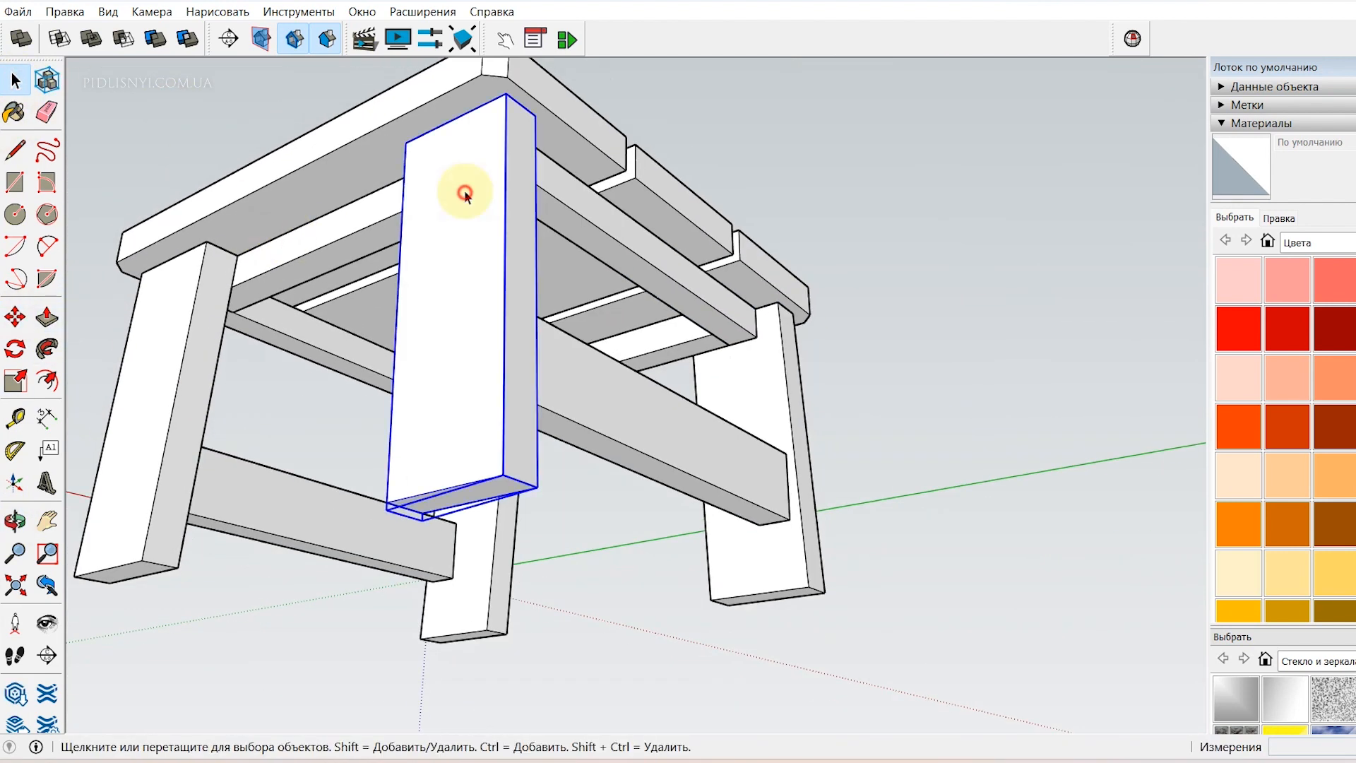
click(14, 521)
drag(633, 230, 258, 250)
scroll(348, 210, up, 2)
click(14, 318)
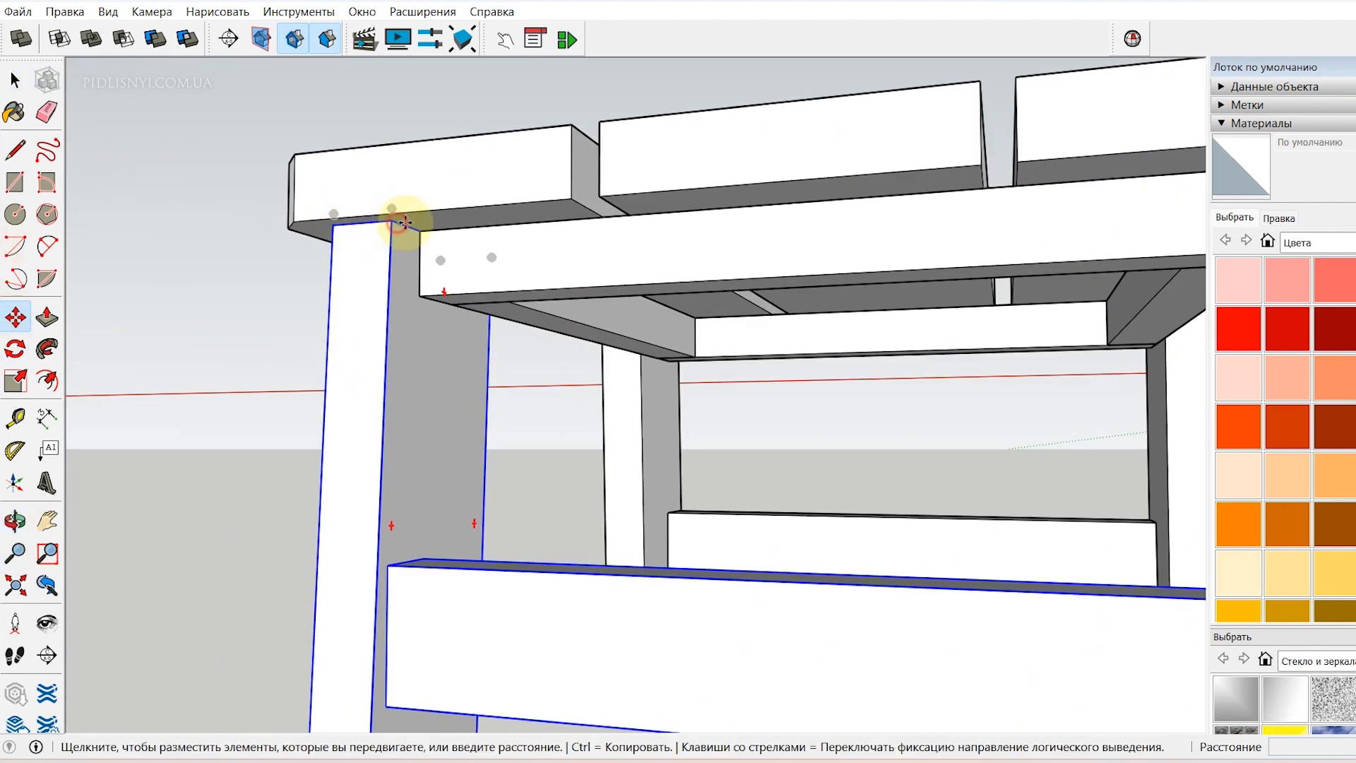
click(420, 230)
Move the opposite pair of legs with its lower stretcher 34 mm inward against the other upper crossbar
click(15, 79)
click(141, 282)
click(15, 521)
drag(565, 452, 608, 339)
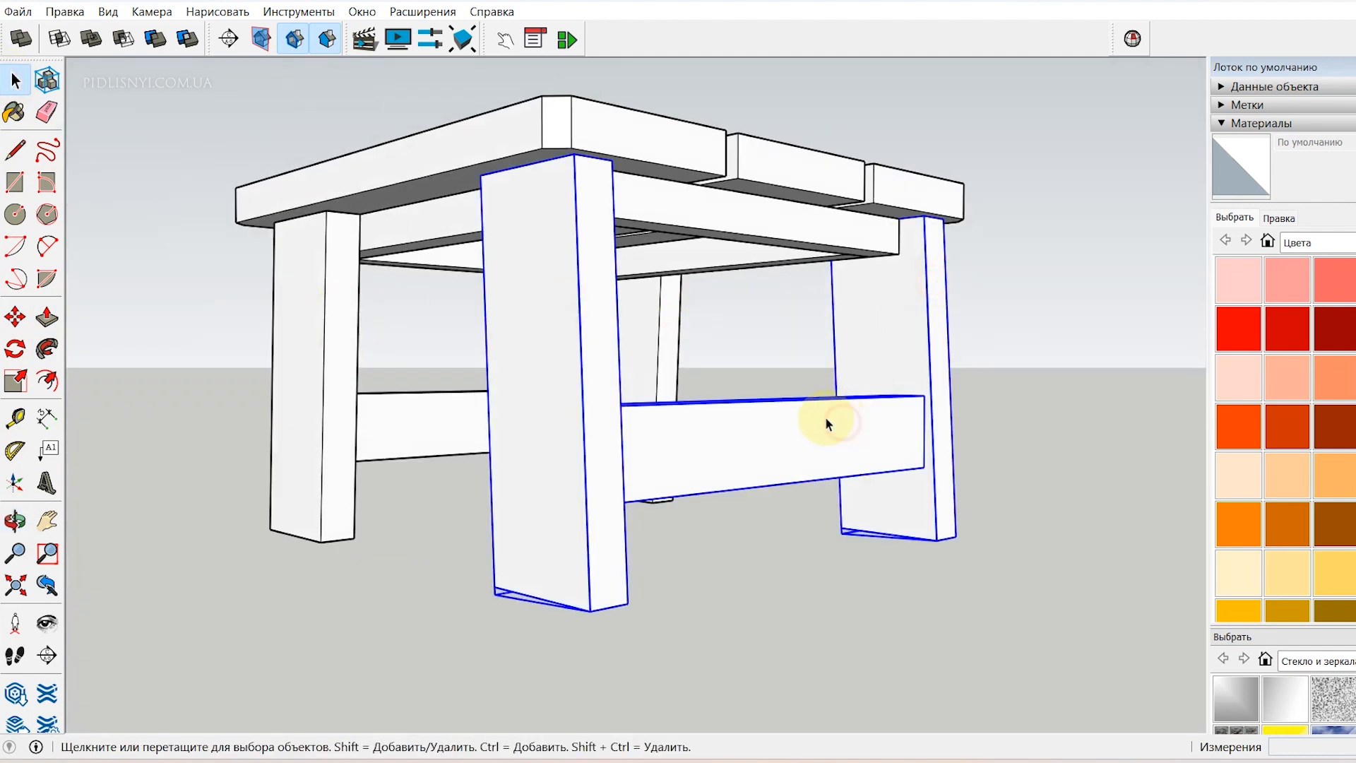
click(14, 318)
click(914, 217)
click(892, 223)
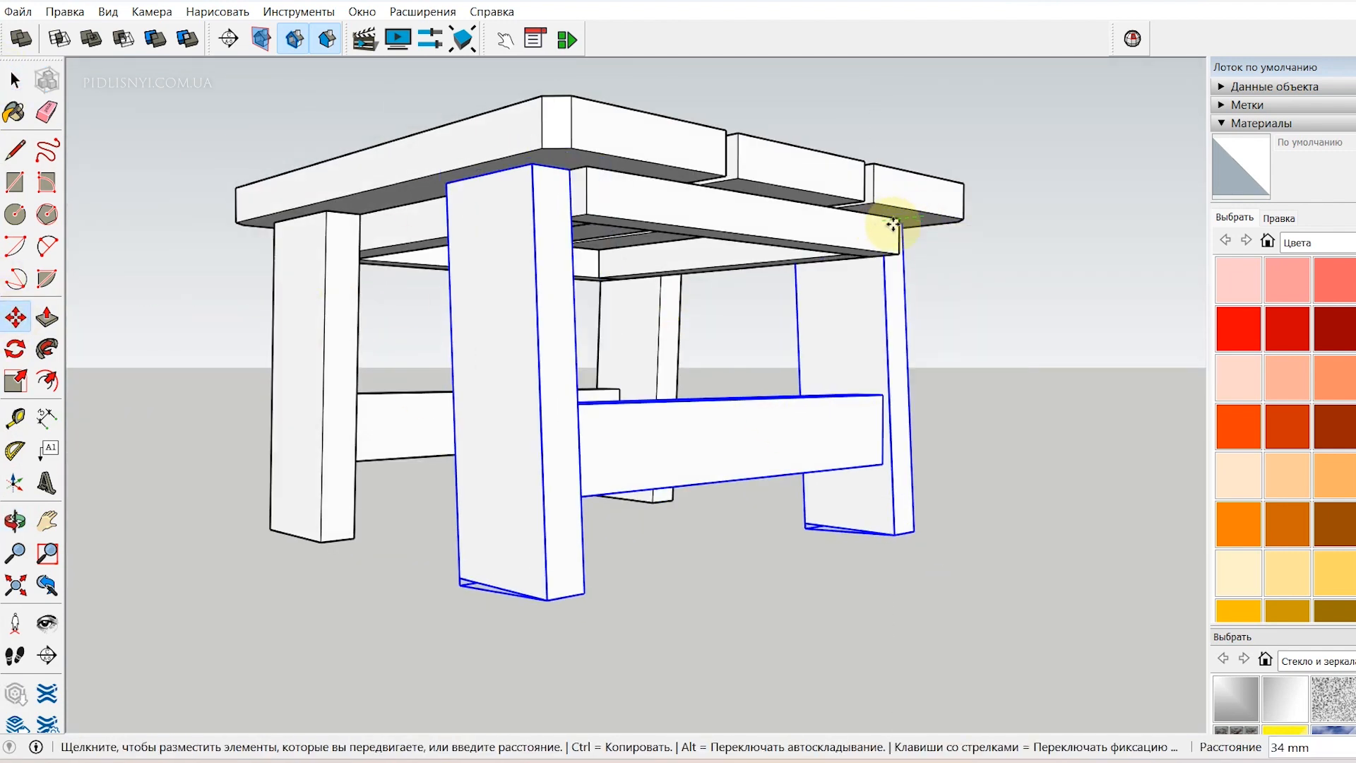
key(space)
drag(182, 419, 634, 42)
right_click(640, 30)
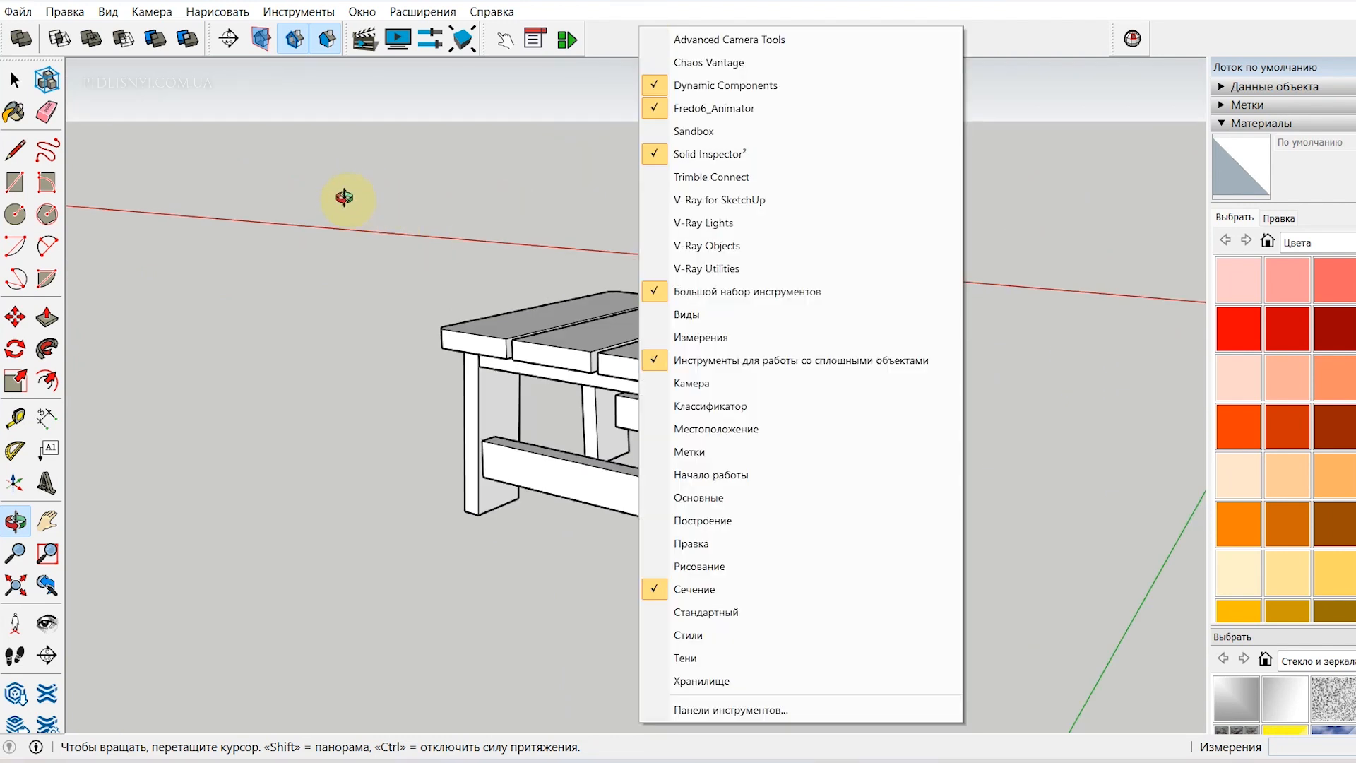
click(10, 81)
click(762, 389)
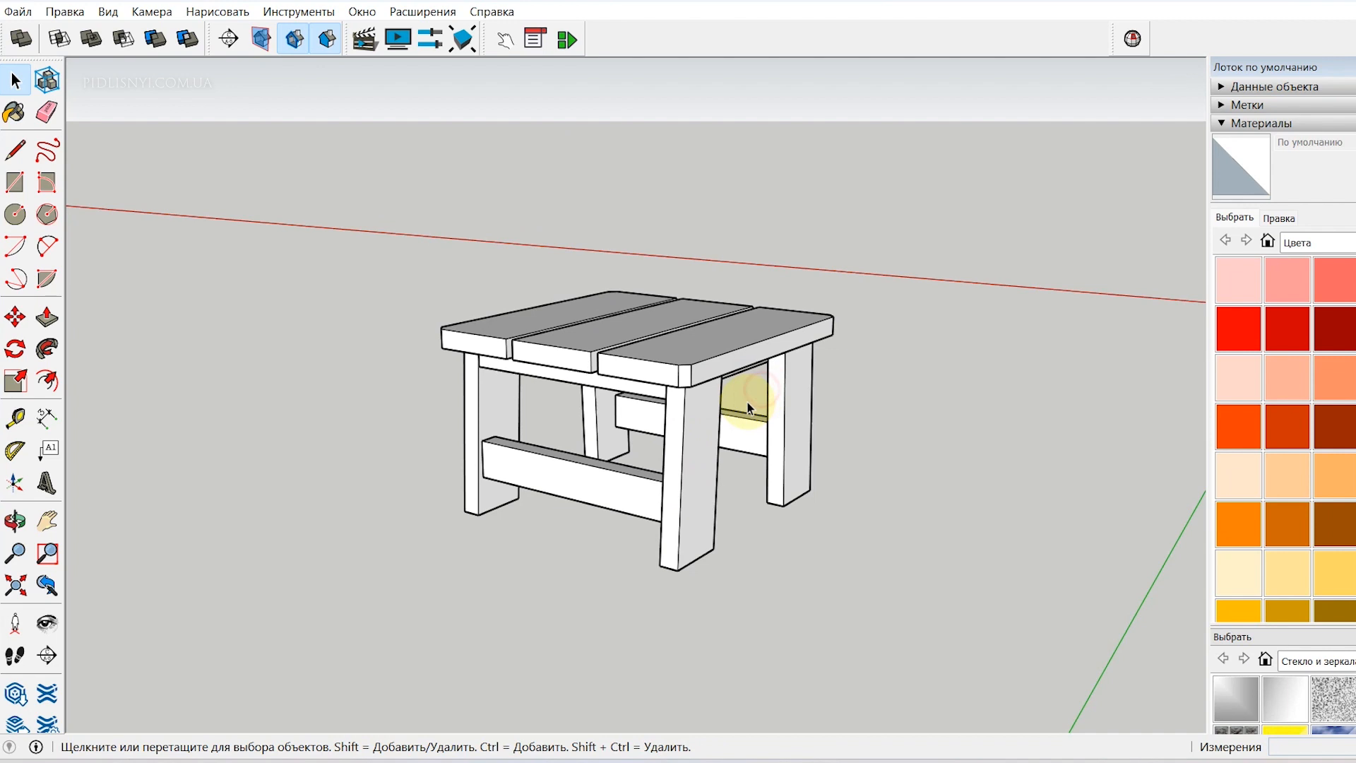
Switch the material library to the Моя деревина collection
click(16, 521)
drag(636, 438, 602, 480)
scroll(1341, 434, down, 3)
click(1337, 243)
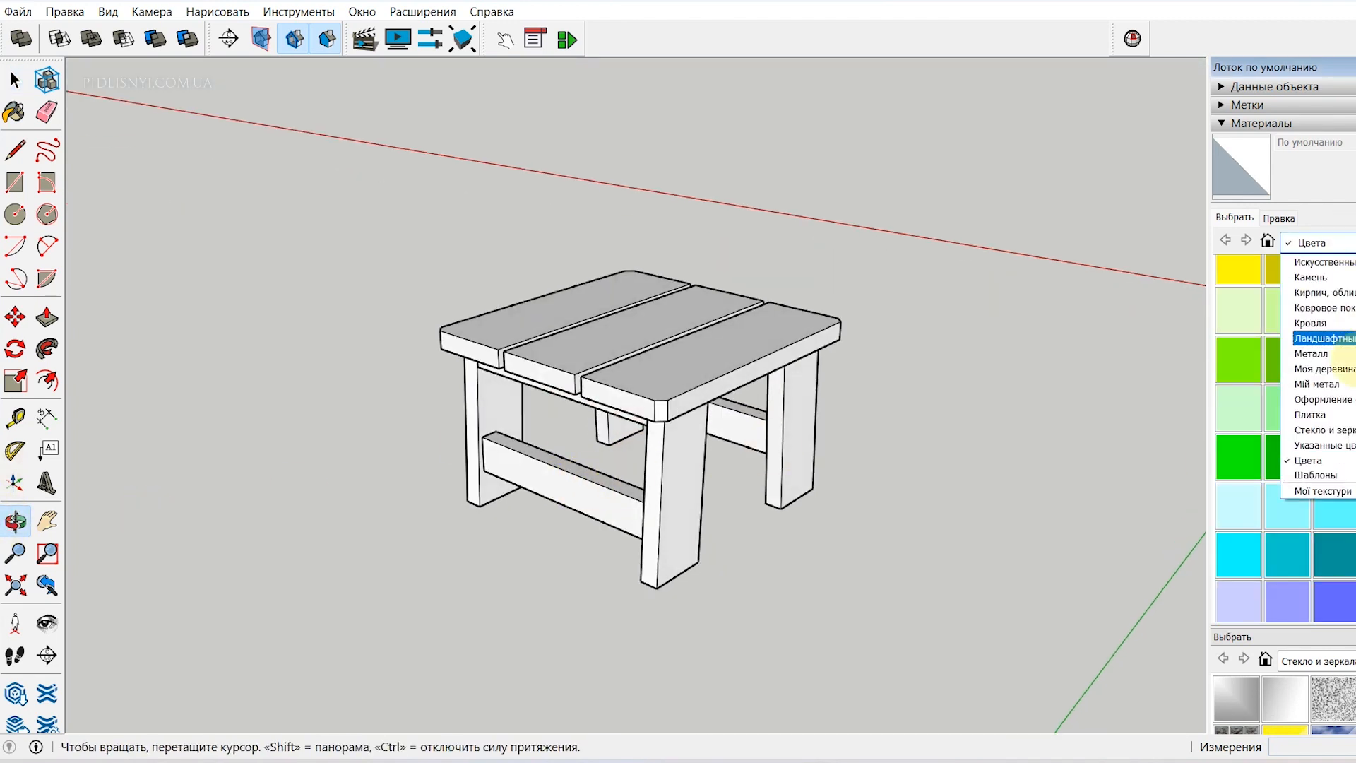
click(1314, 368)
Try a light wood and the brown Материал3 on the three top boards
click(1287, 378)
click(715, 349)
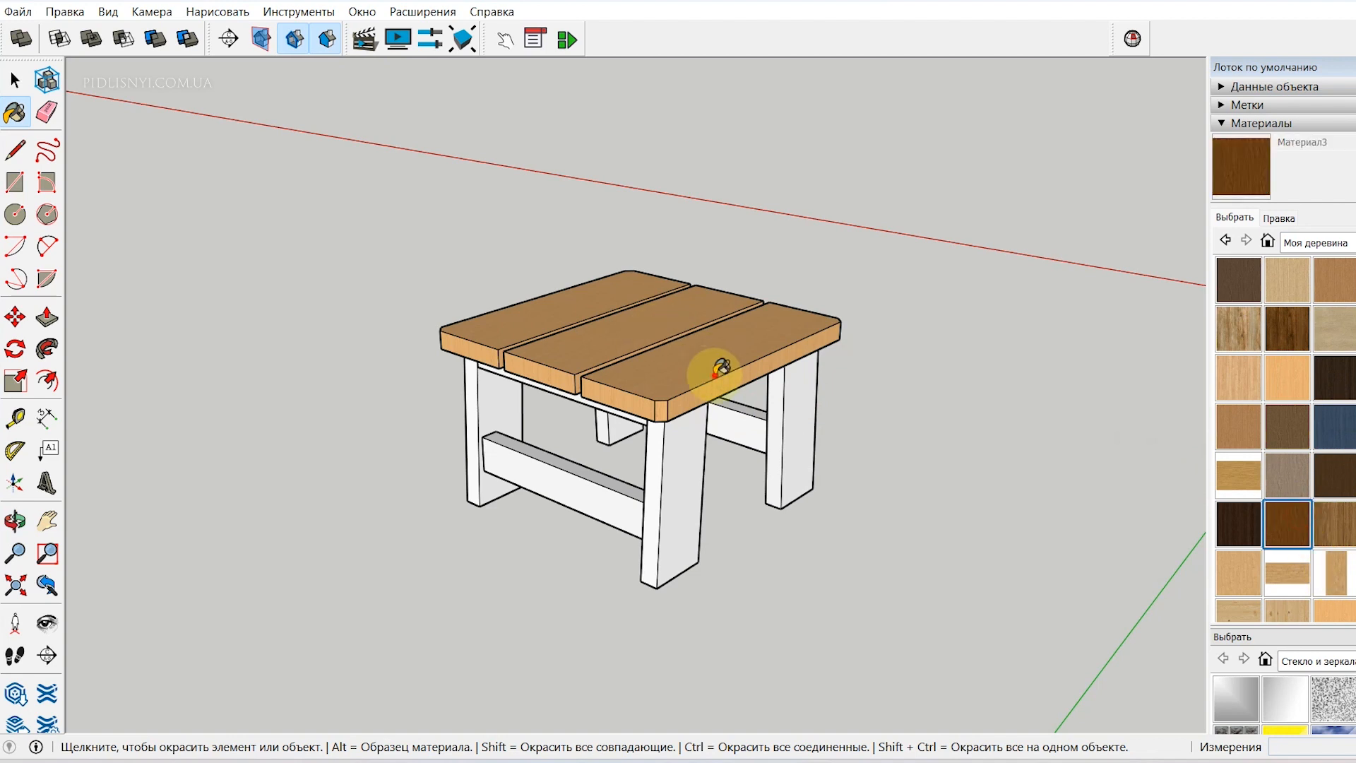
click(717, 371)
scroll(690, 344, up, 3)
Paint the top boards and legs with the reddish-brown Материал4, undoing the last application on the lower stretcher
scroll(1277, 456, down, 5)
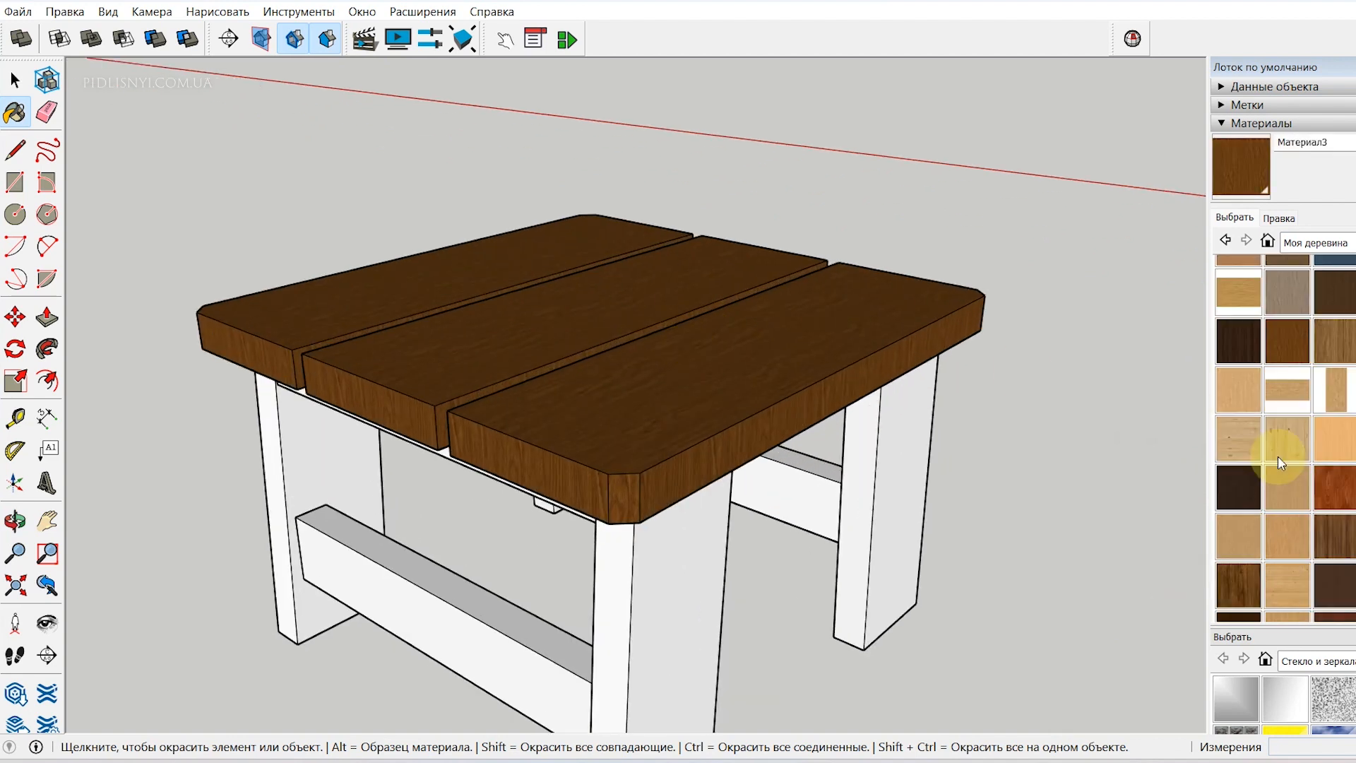
click(1333, 304)
click(878, 332)
click(646, 576)
click(875, 453)
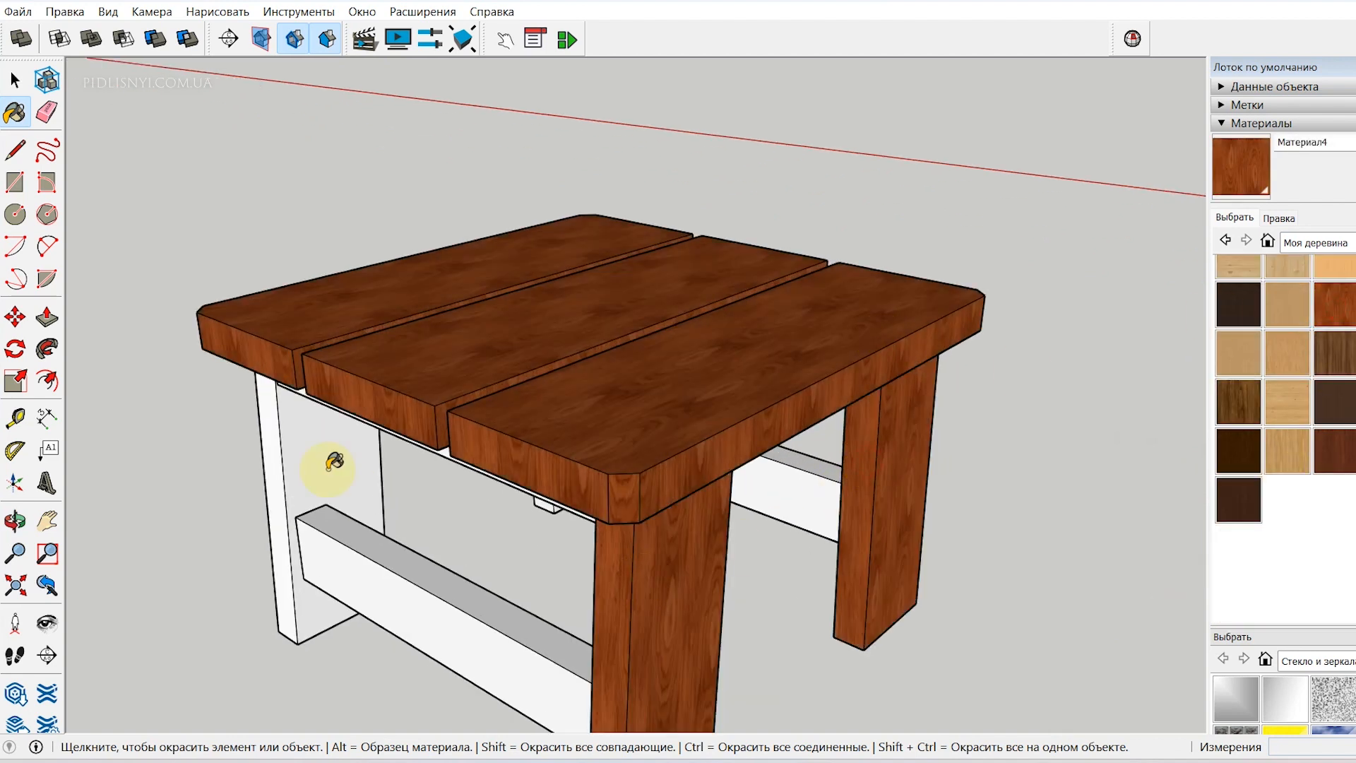
click(327, 463)
click(386, 564)
key(ctrl+z)
Try the dark brown Материал5 on the top boards and the nearest leg
click(15, 522)
drag(358, 370, 1200, 357)
click(1241, 310)
click(763, 450)
click(699, 371)
click(682, 522)
Paint the top boards, the three visible legs and both lower stretchers with the light wood Материал38
scroll(1333, 433, down, 3)
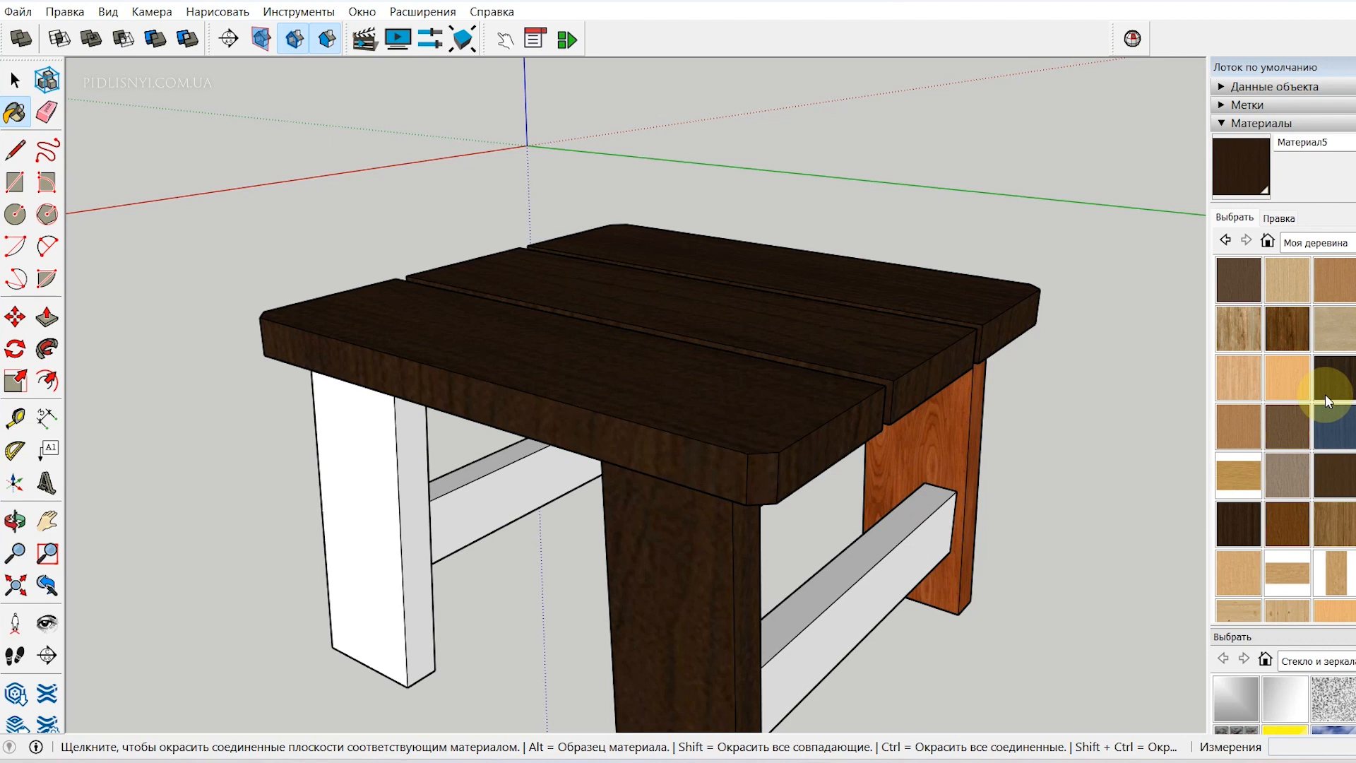
click(1334, 438)
click(645, 390)
click(956, 441)
click(673, 571)
click(382, 528)
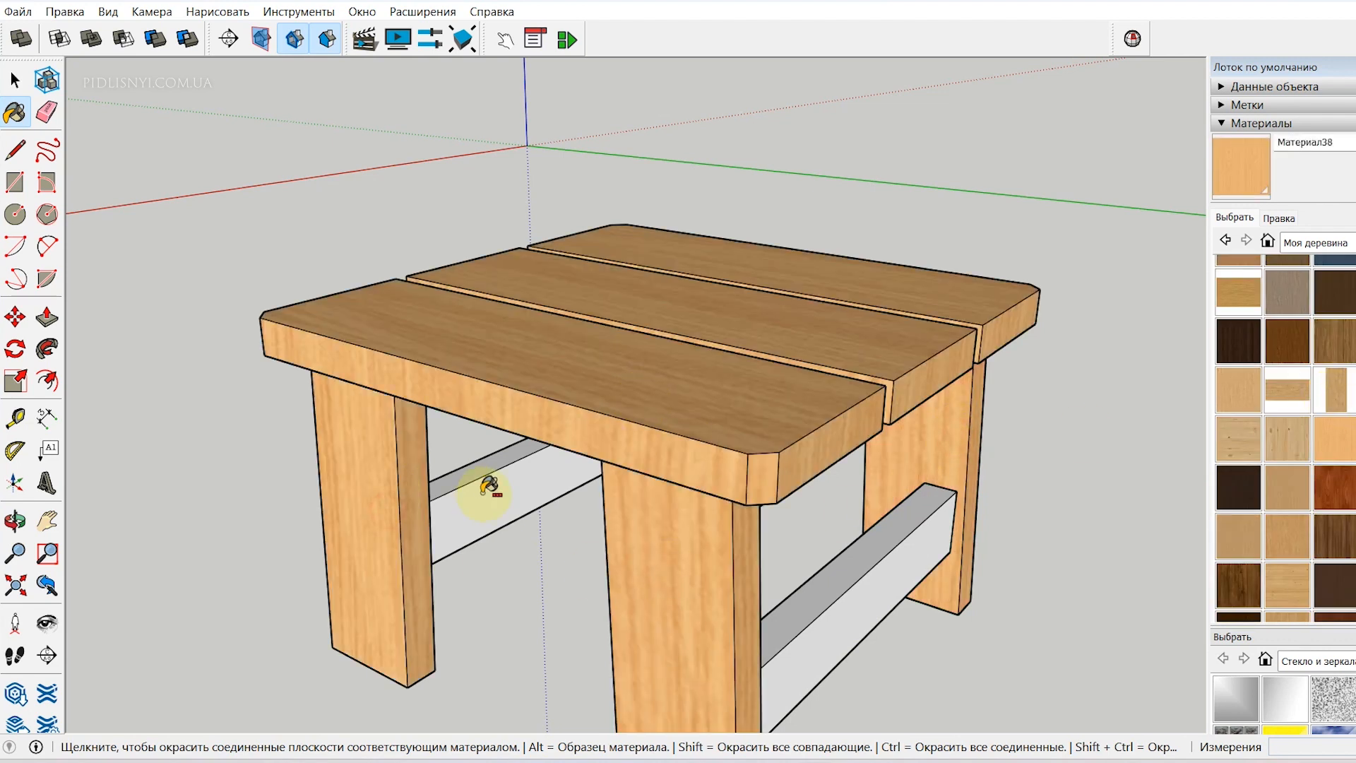
click(486, 486)
click(879, 570)
Repaint the three light-coloured legs with the reddish-brown Материал4 to match the fourth leg
click(15, 521)
drag(285, 494, 580, 424)
drag(574, 338, 795, 252)
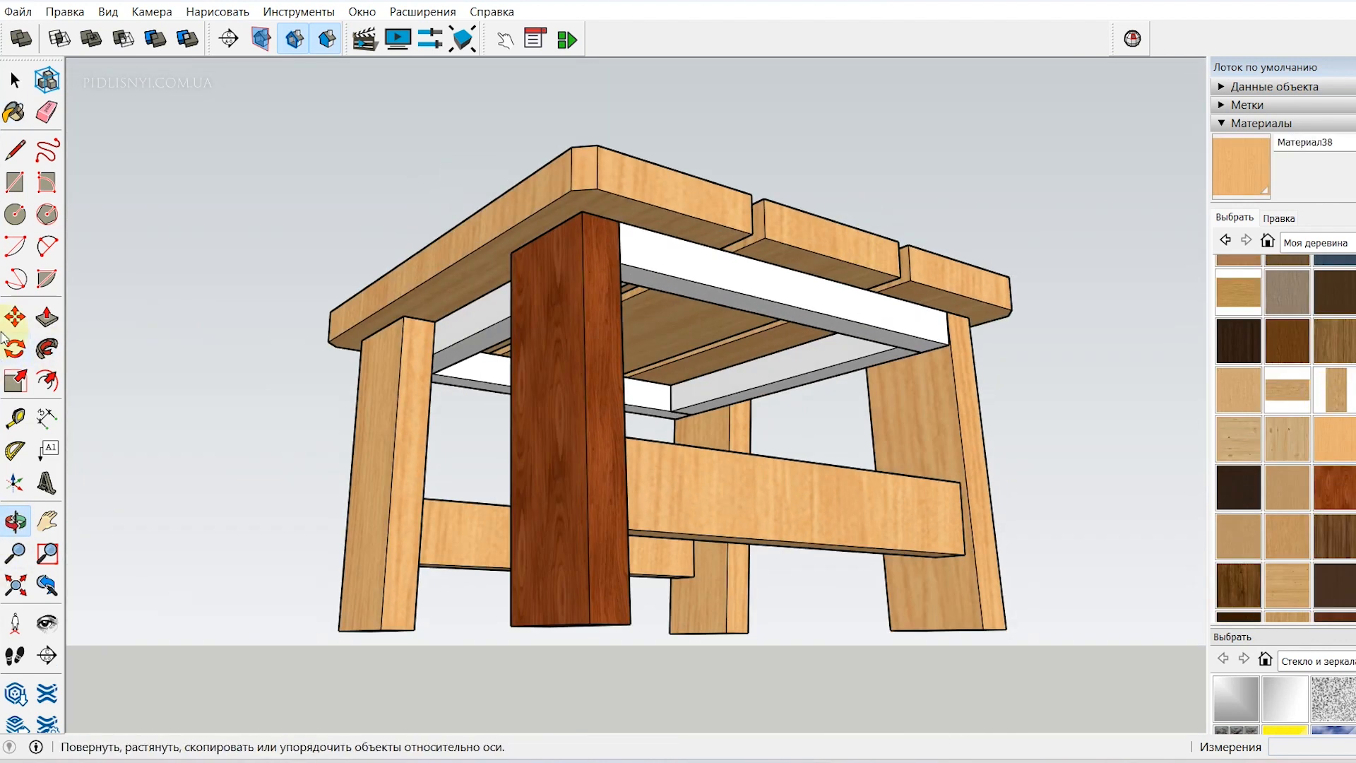
click(1333, 486)
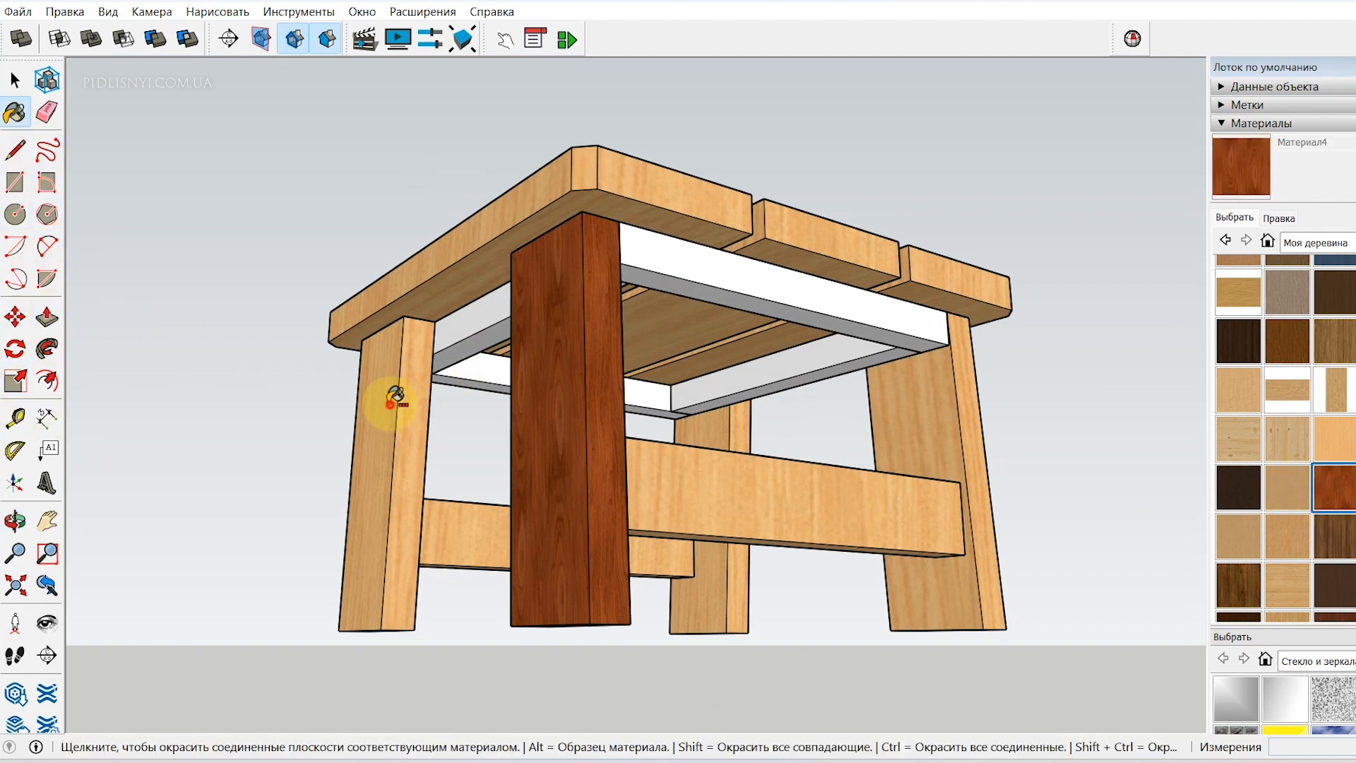
click(393, 396)
click(710, 426)
click(923, 417)
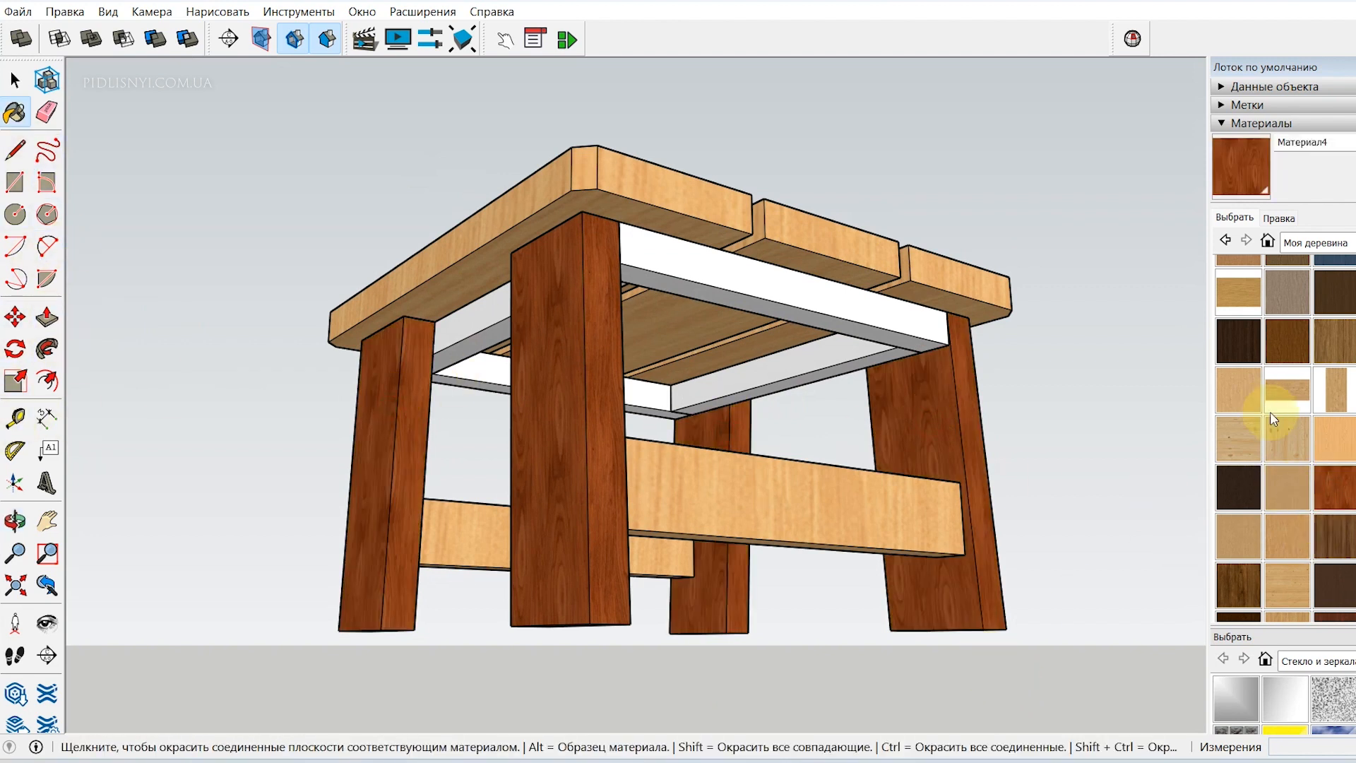
Try another wood material on the lower stretchers and upper frame, and undo these paint applications
scroll(1274, 418, up, 3)
click(1334, 426)
click(954, 494)
click(465, 514)
click(713, 263)
click(498, 300)
key(ctrl+z)
key(ctrl+z)
key(ctrl+z)
key(ctrl+z)
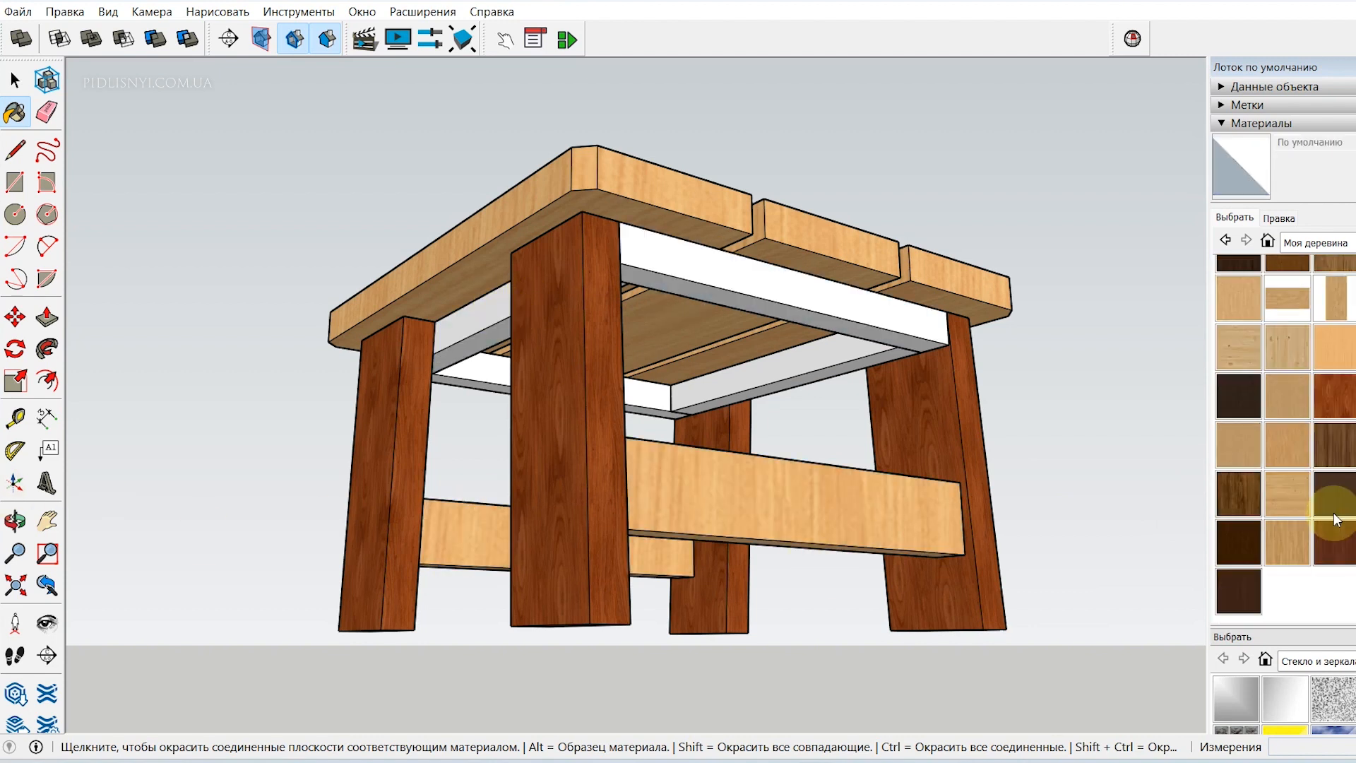
Paint the upper frame's rails and crossbars with the dark reddish wood Материал8
alt+click(899, 358)
click(788, 301)
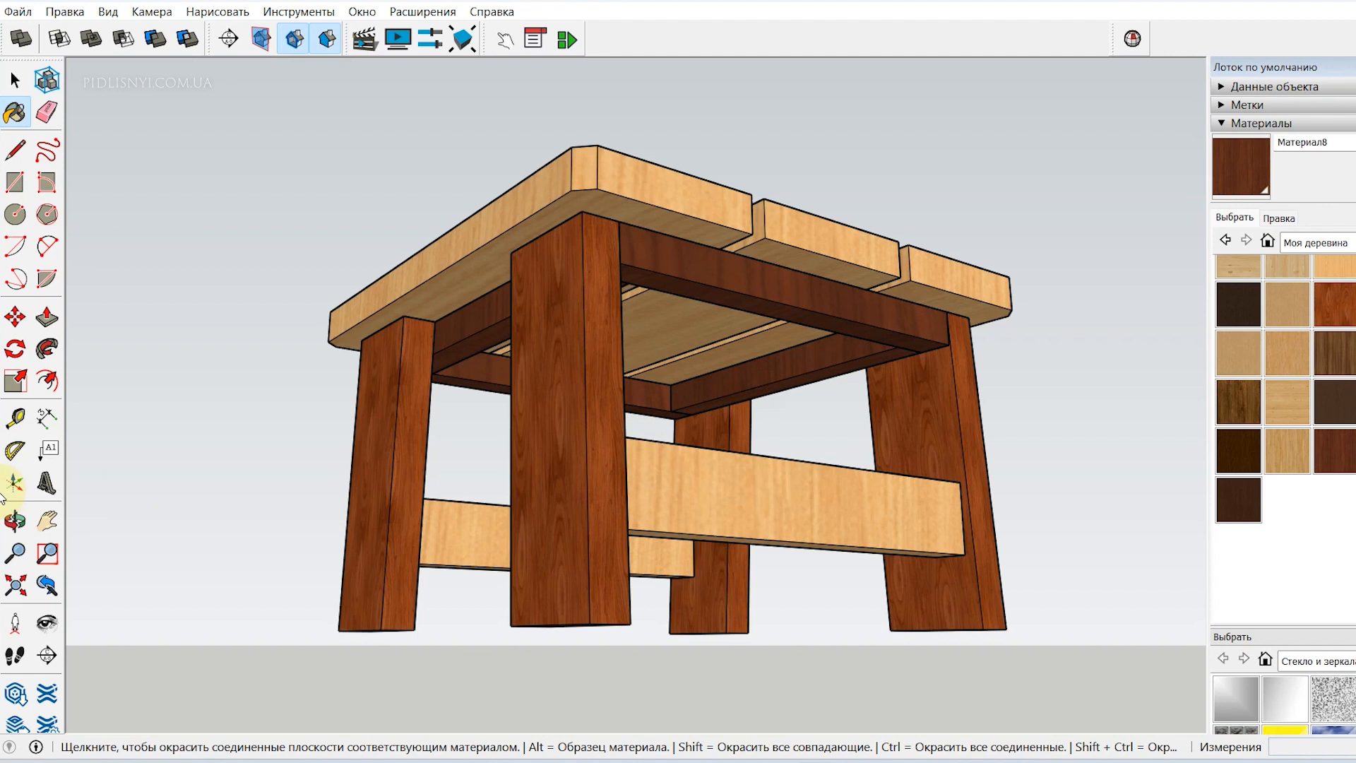
drag(639, 416, 851, 343)
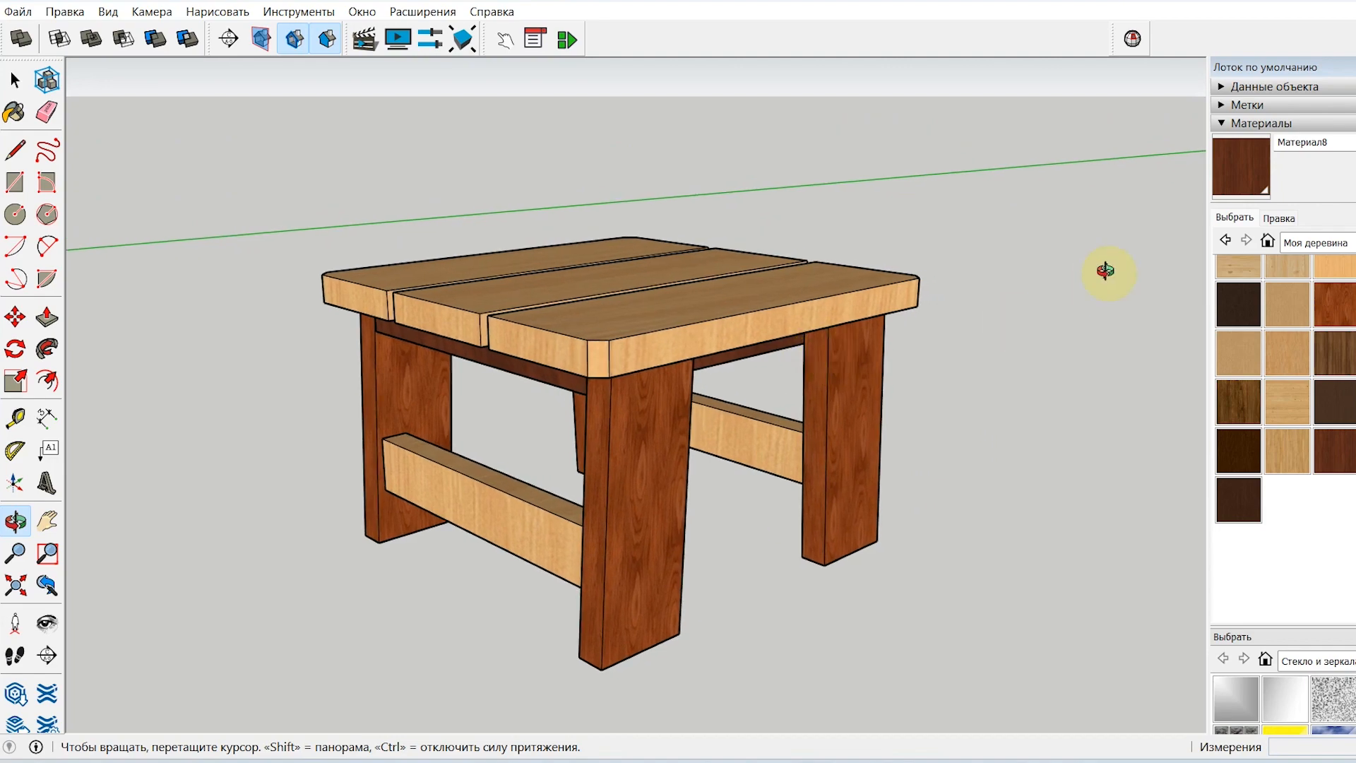